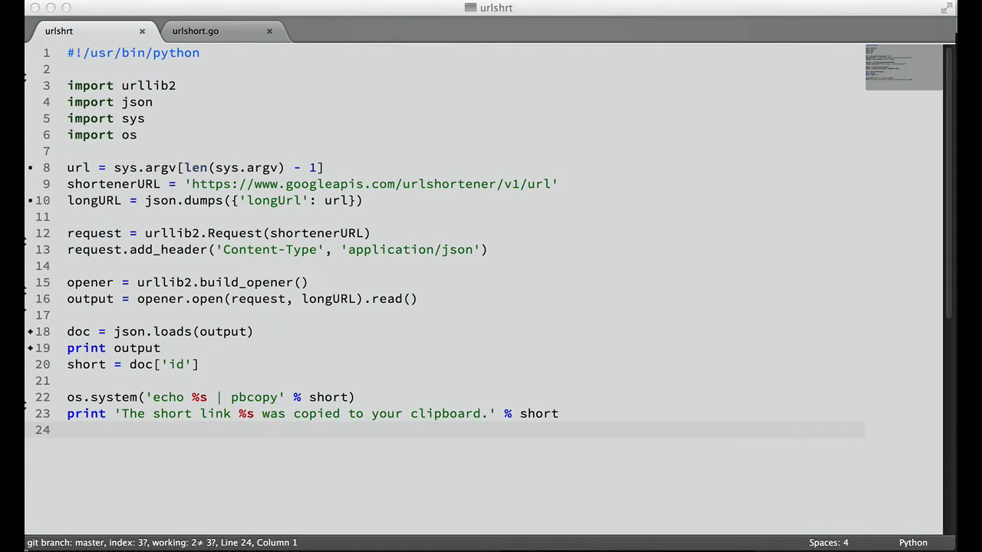
# Step through the urlshrt script's JSON-parsing, response-reading, opener, request and import lines
pyautogui.click(271, 332)
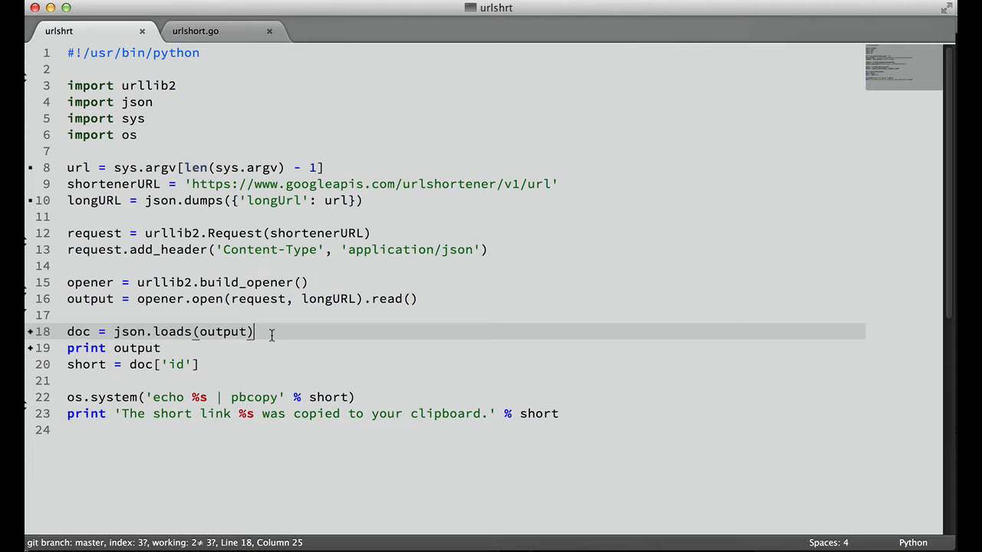
pyautogui.click(284, 267)
pyautogui.click(326, 299)
pyautogui.click(314, 281)
pyautogui.click(427, 301)
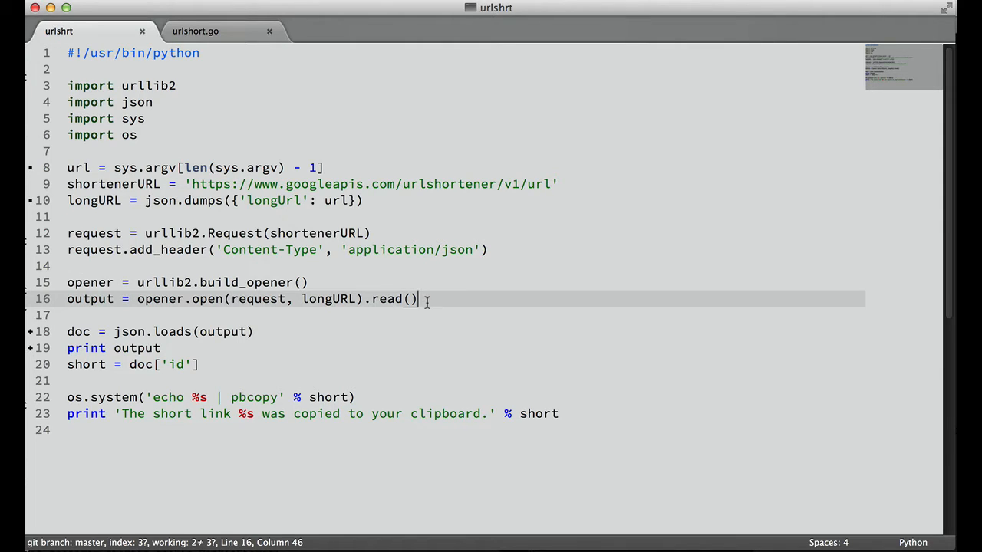
pyautogui.click(308, 139)
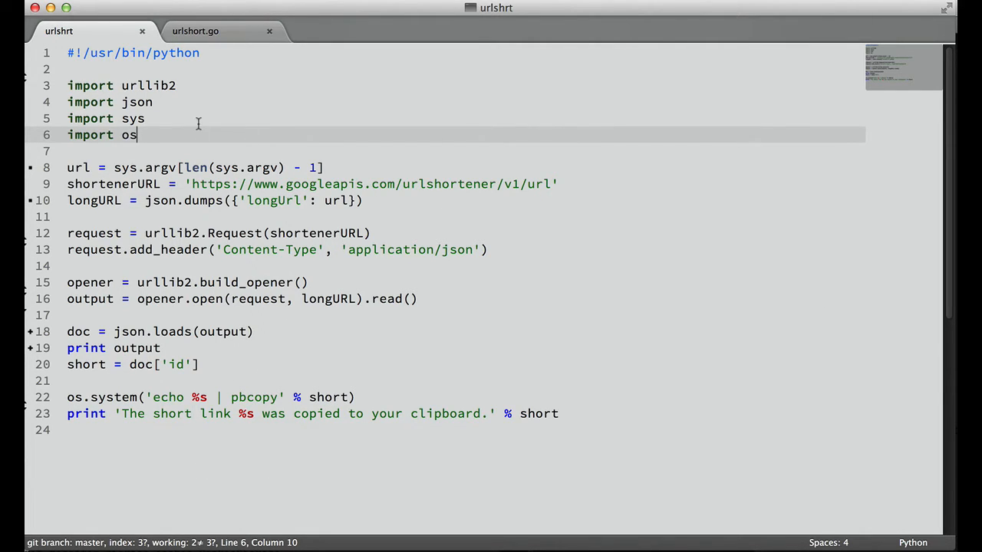
# Highlight the shortener API URL on line 9, the url variable on line 10, and line 20's end
pyautogui.moveTo(192, 184); pyautogui.dragTo(560, 183)
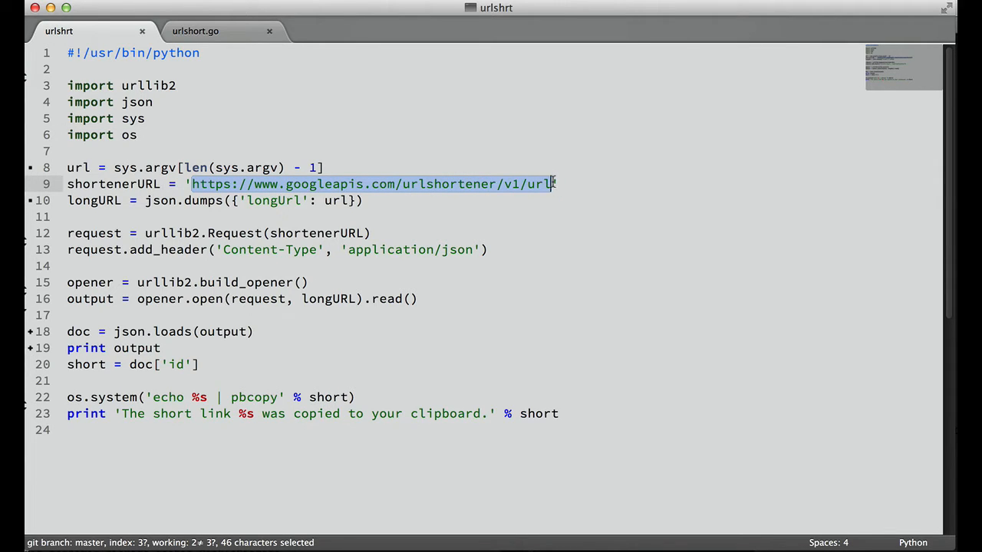
pyautogui.click(337, 201)
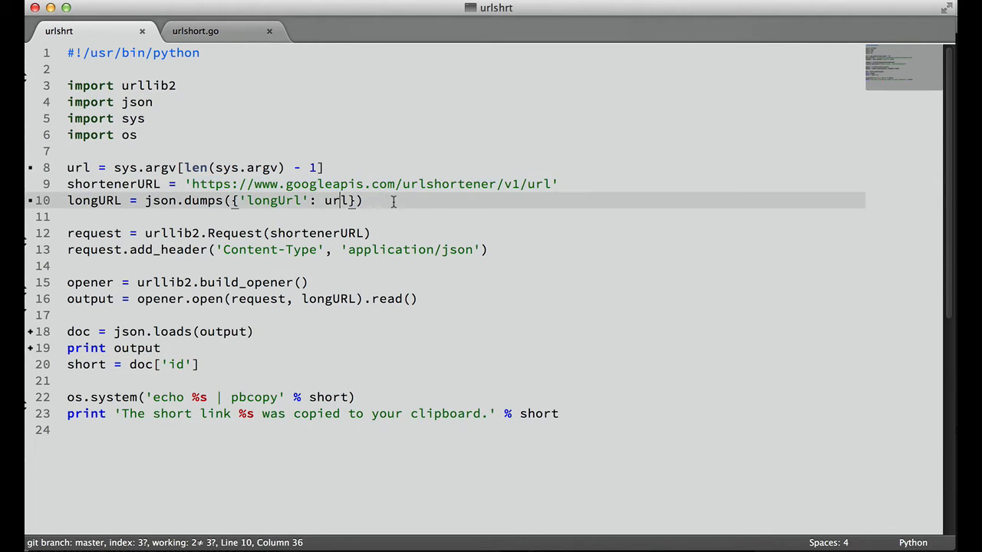
pyautogui.moveTo(362, 200); pyautogui.dragTo(186, 184)
pyautogui.click(456, 263)
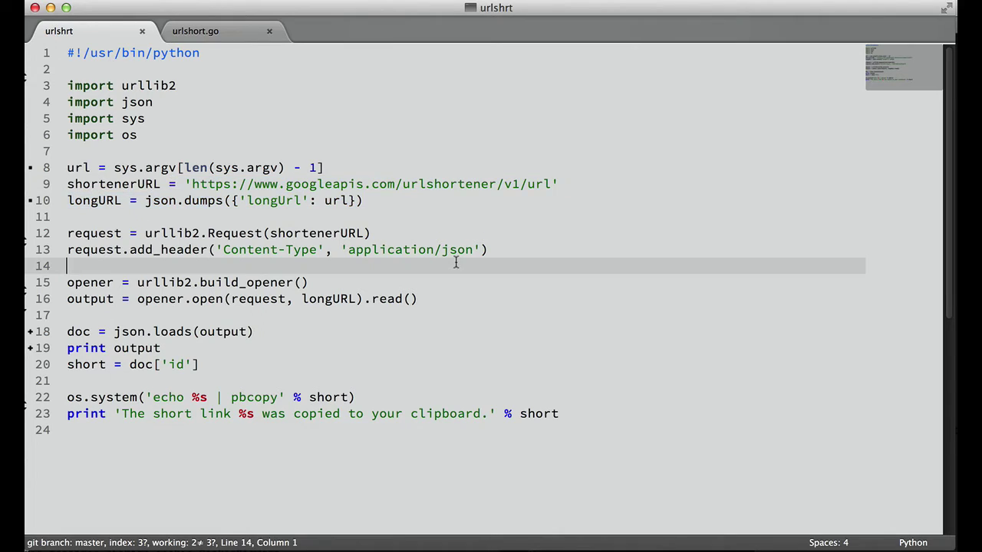
pyautogui.doubleClick(336, 200)
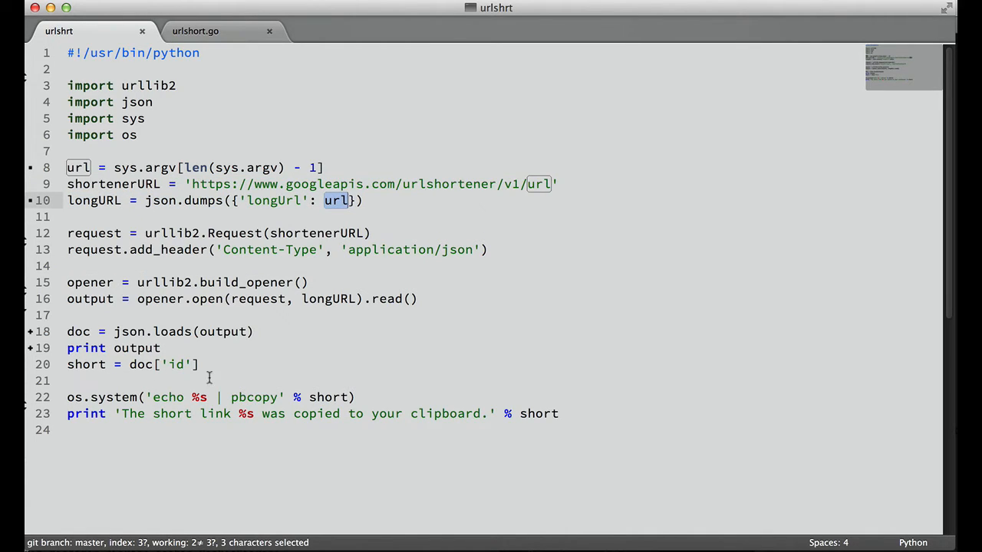
pyautogui.moveTo(219, 371); pyautogui.dragTo(78, 381)
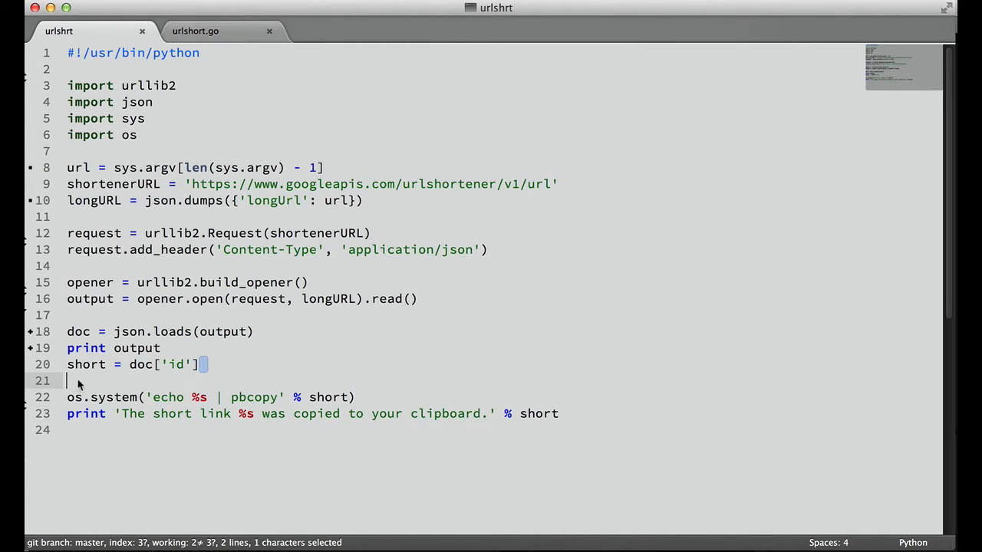
# Bring up the terminal and run the typed urlshrt command on the website address
pyautogui.hotkey('alt', 'Tab')
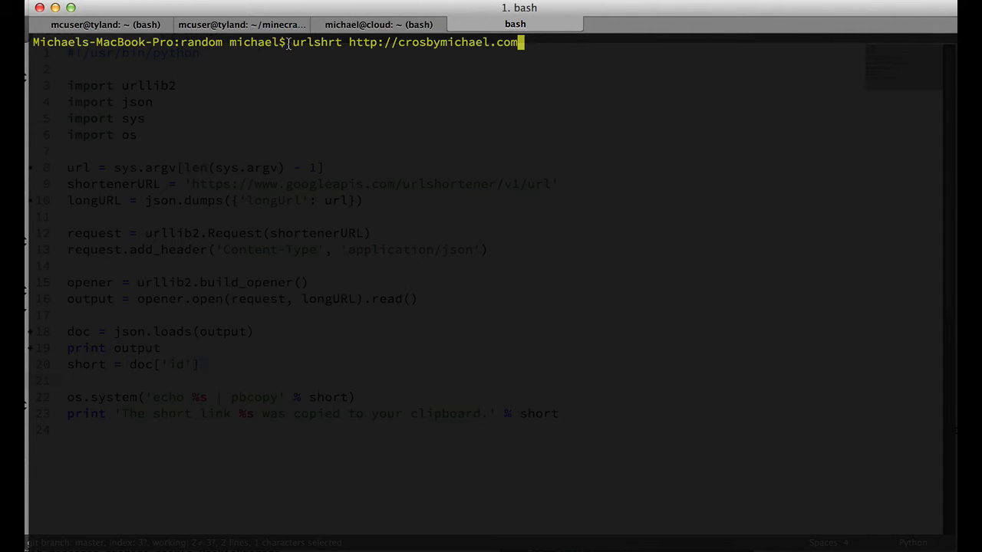
pyautogui.moveTo(291, 42); pyautogui.dragTo(342, 42)
pyautogui.click(310, 92)
pyautogui.moveTo(347, 43); pyautogui.dragTo(570, 44)
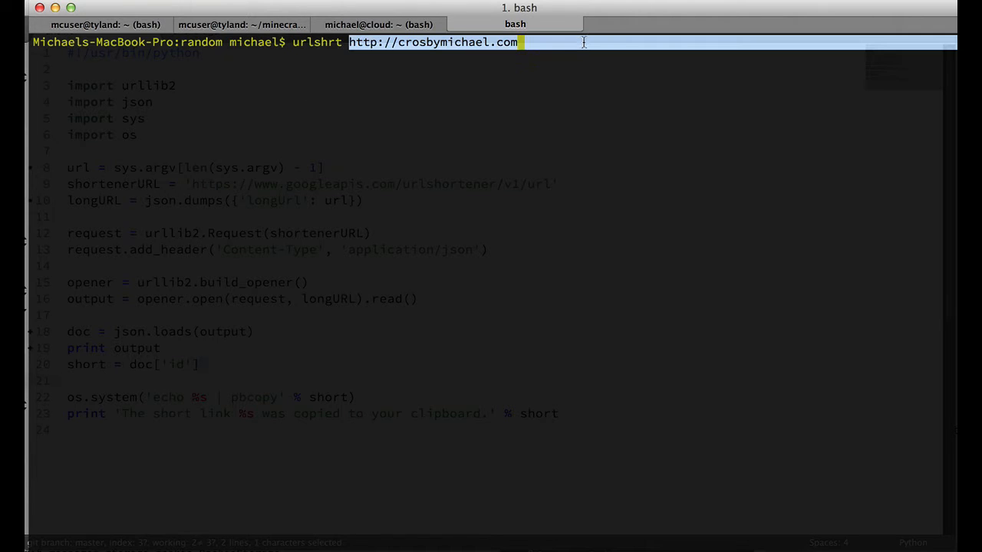
pyautogui.click(520, 230)
pyautogui.press('Return')
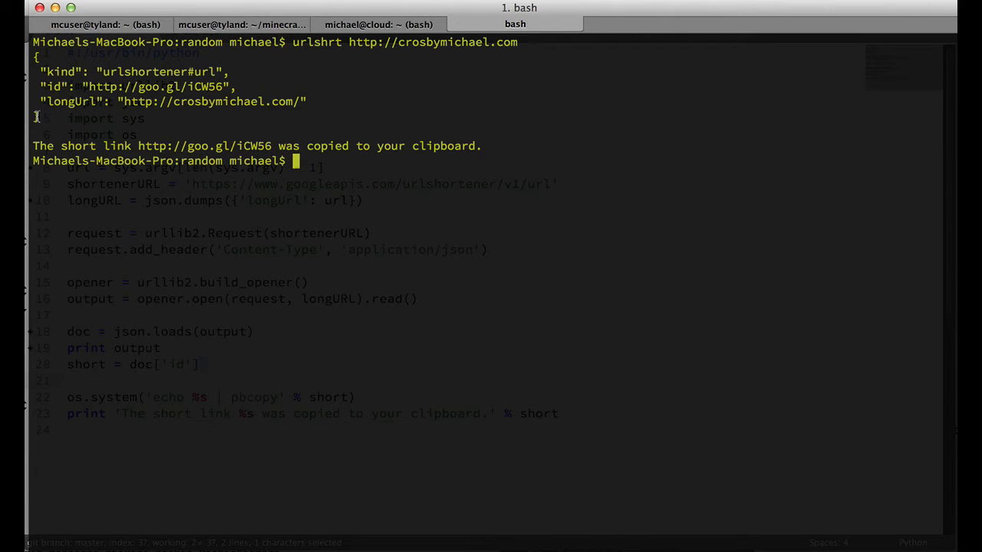
# Review the JSON reply's kind, id and longUrl keys with the goo.gl short link, then clear the screen
pyautogui.moveTo(48, 118); pyautogui.dragTo(35, 55)
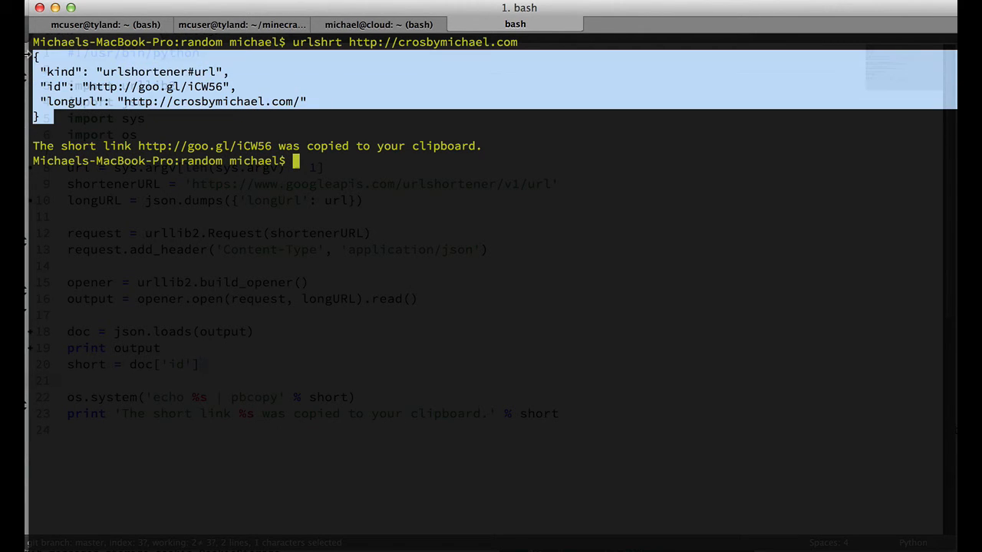
pyautogui.click(116, 123)
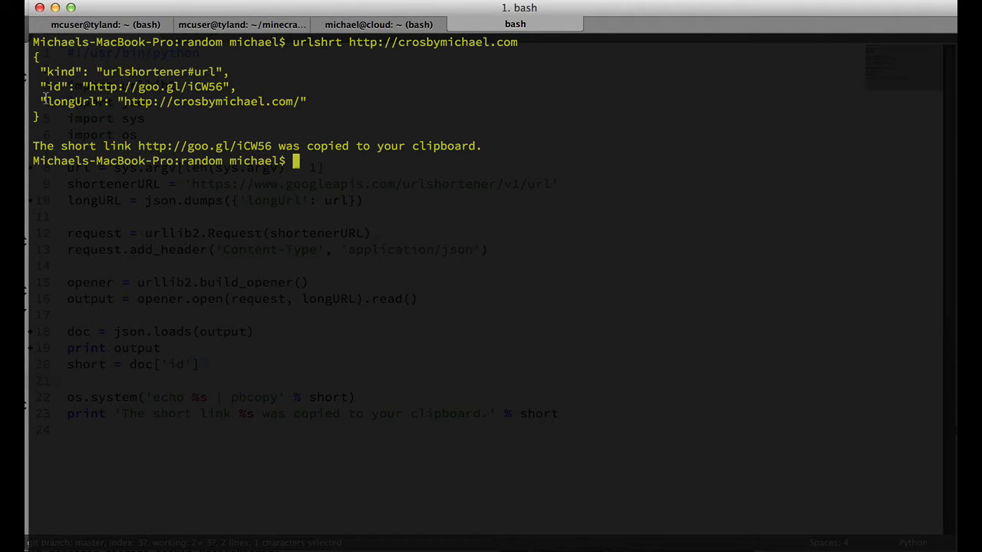
pyautogui.moveTo(43, 117); pyautogui.dragTo(36, 57)
pyautogui.click(119, 121)
pyautogui.doubleClick(56, 71)
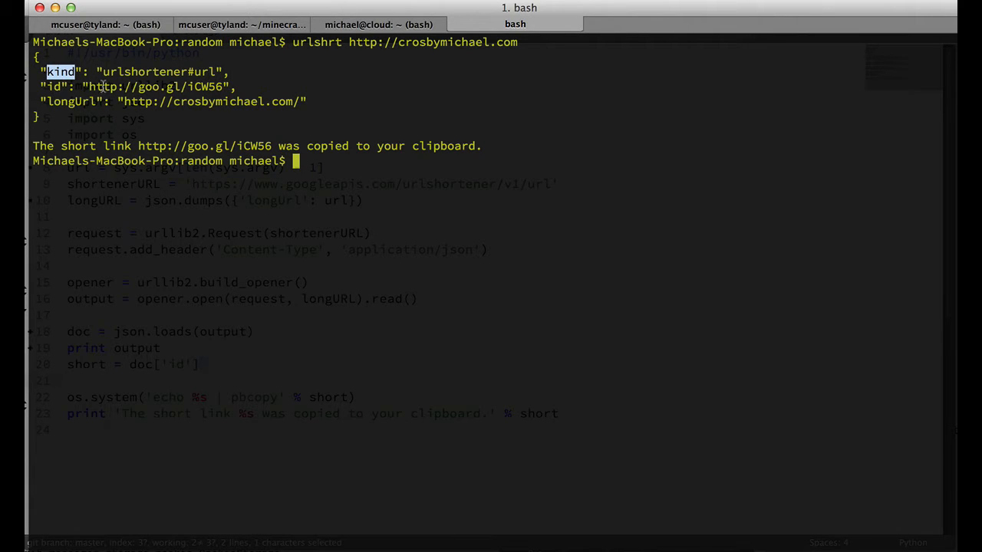
pyautogui.moveTo(89, 69); pyautogui.dragTo(34, 72)
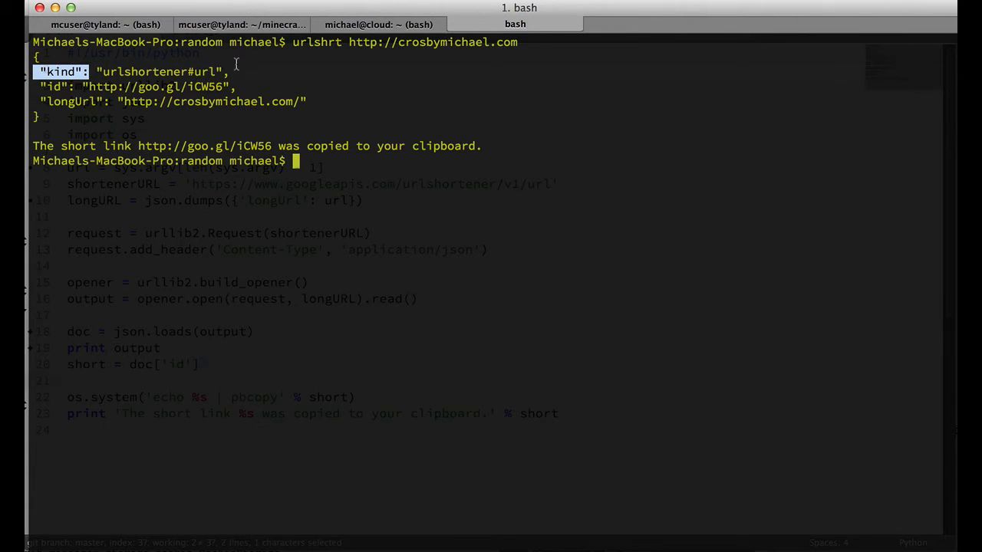
pyautogui.doubleClick(146, 73)
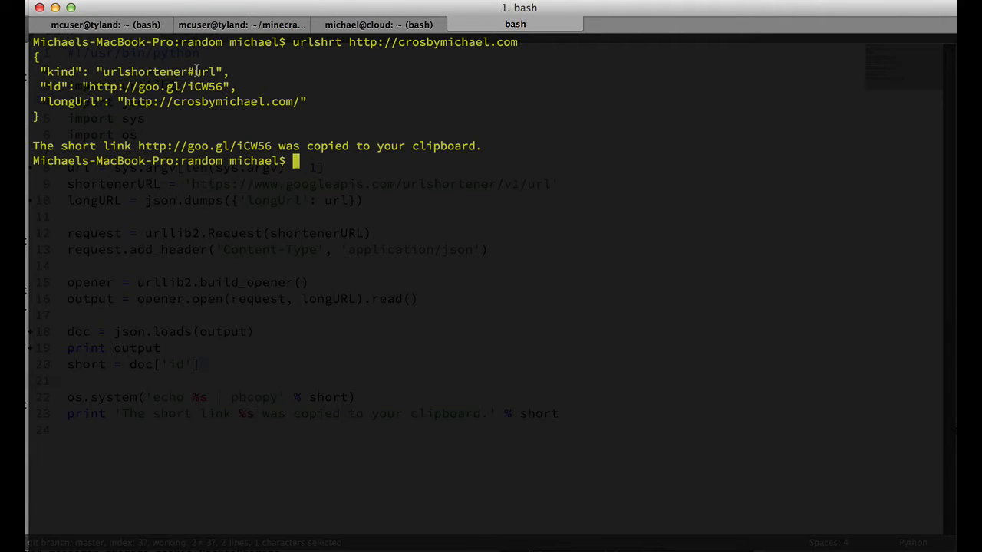
pyautogui.doubleClick(197, 72)
pyautogui.doubleClick(53, 87)
pyautogui.doubleClick(75, 101)
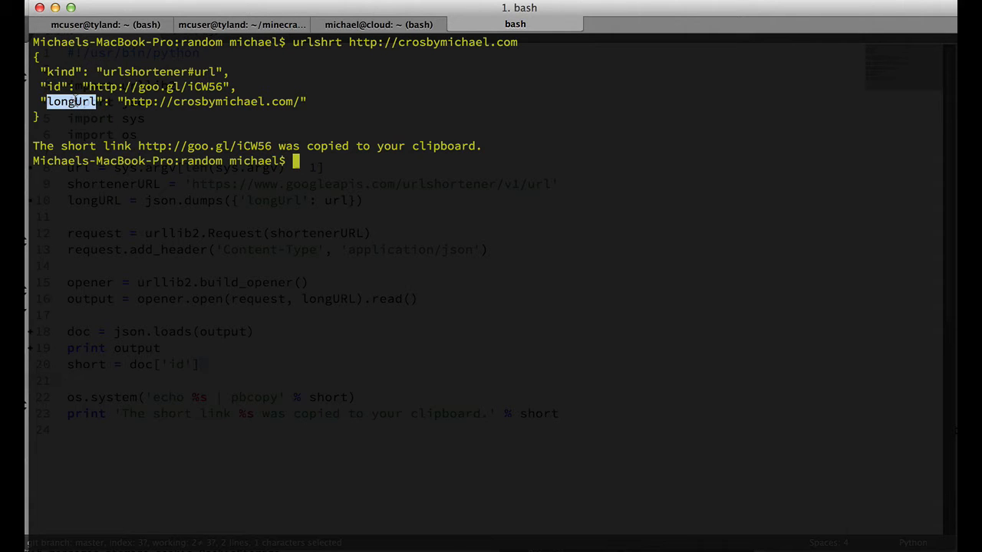
pyautogui.moveTo(116, 101); pyautogui.dragTo(331, 102)
pyautogui.click(463, 346)
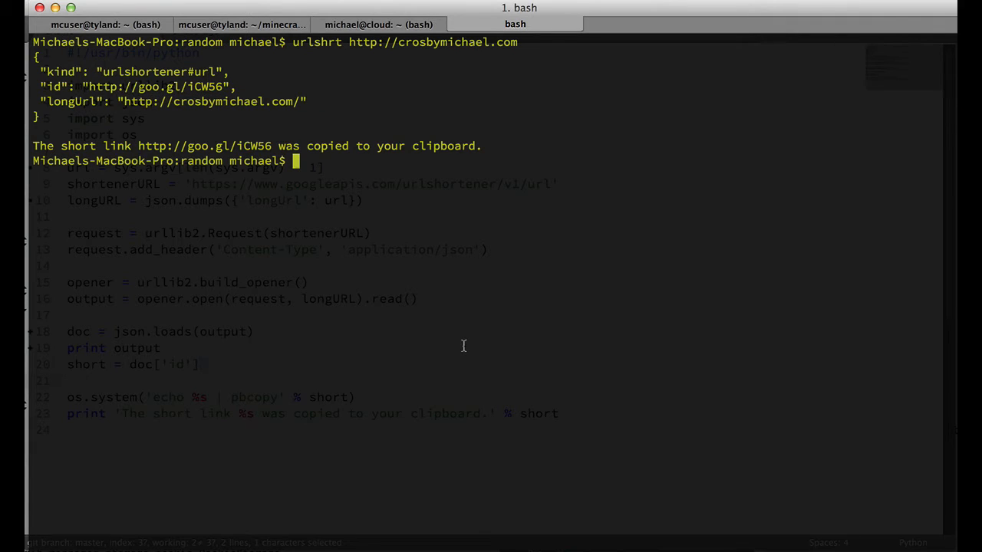
pyautogui.write('clear')
pyautogui.press('Return')
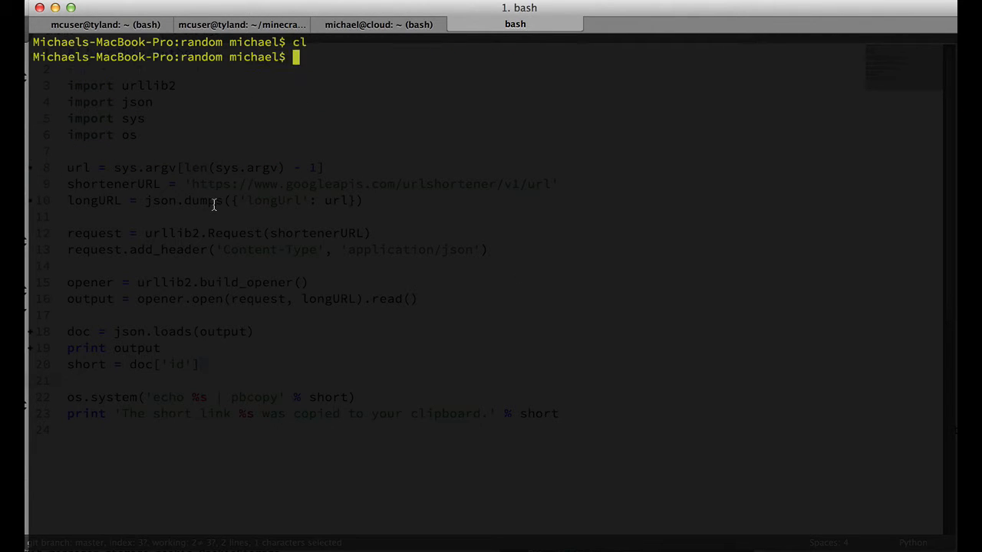
pyautogui.scroll(5, 28, 160)
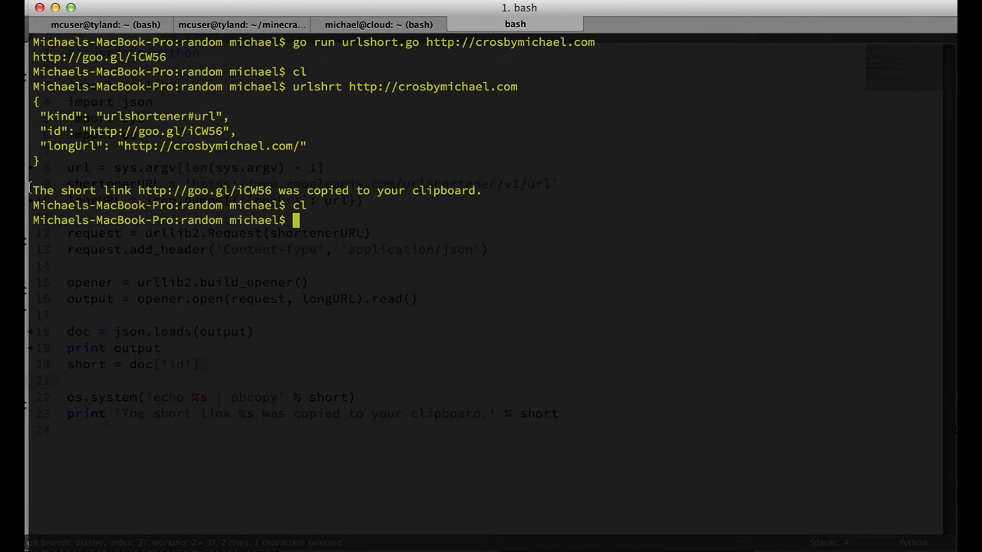
# Hide the terminal, switch to urlshort.go and declare package main via the snippet
pyautogui.hotkey('ctrl', '`')
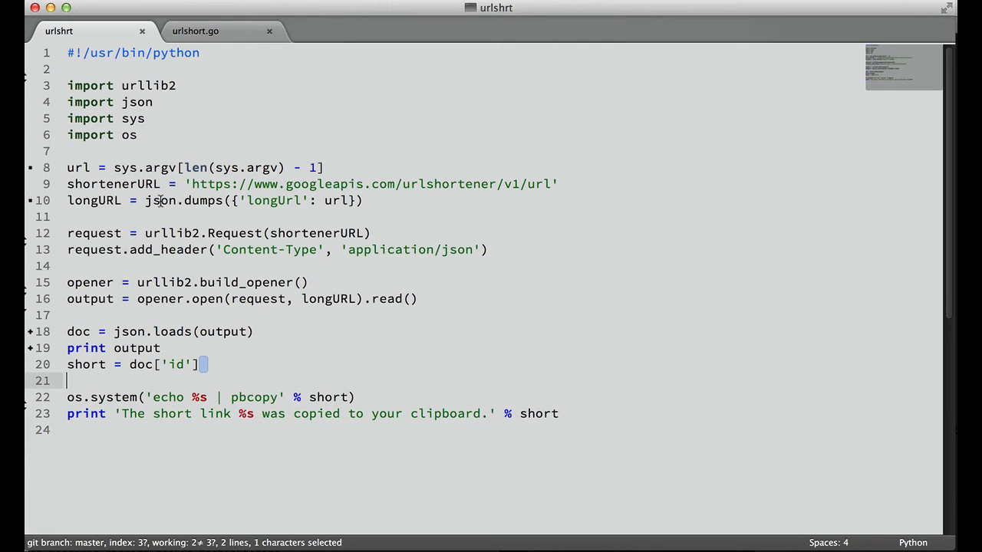
pyautogui.click(211, 30)
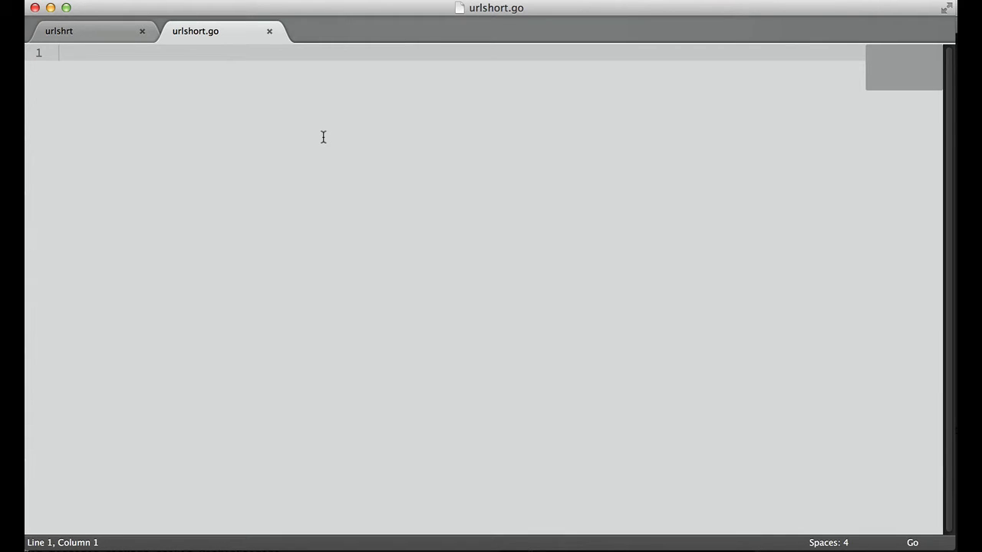
pyautogui.write('p')
pyautogui.press('Tab')
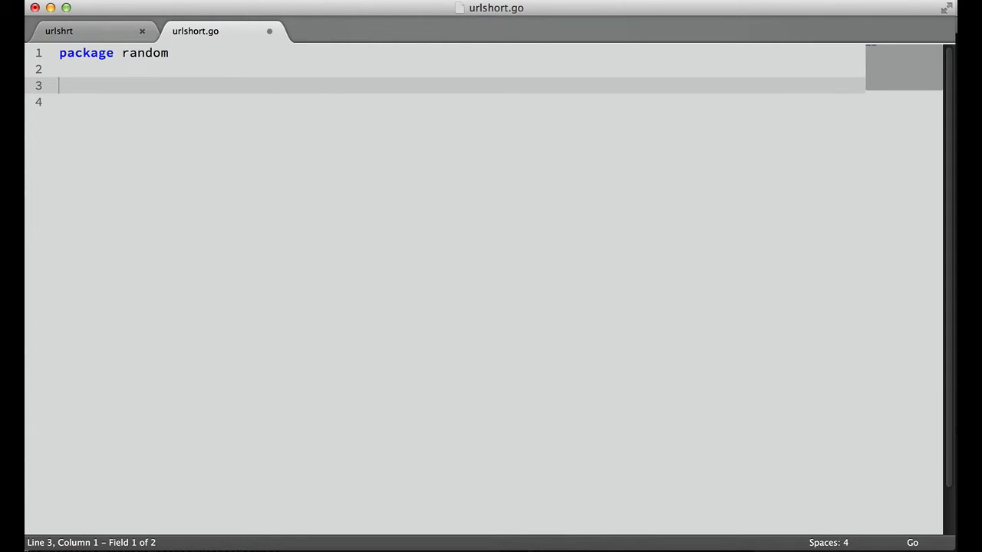
pyautogui.press('BackSpace')
pyautogui.press('BackSpace')
pyautogui.doubleClick(144, 52)
pyautogui.write('m')
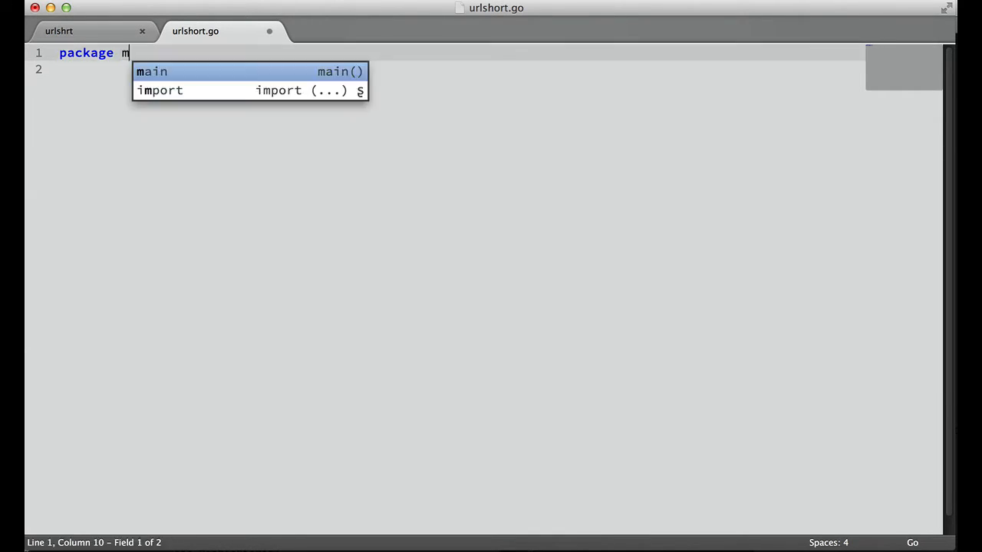
pyautogui.write('ain')
pyautogui.press('Escape')
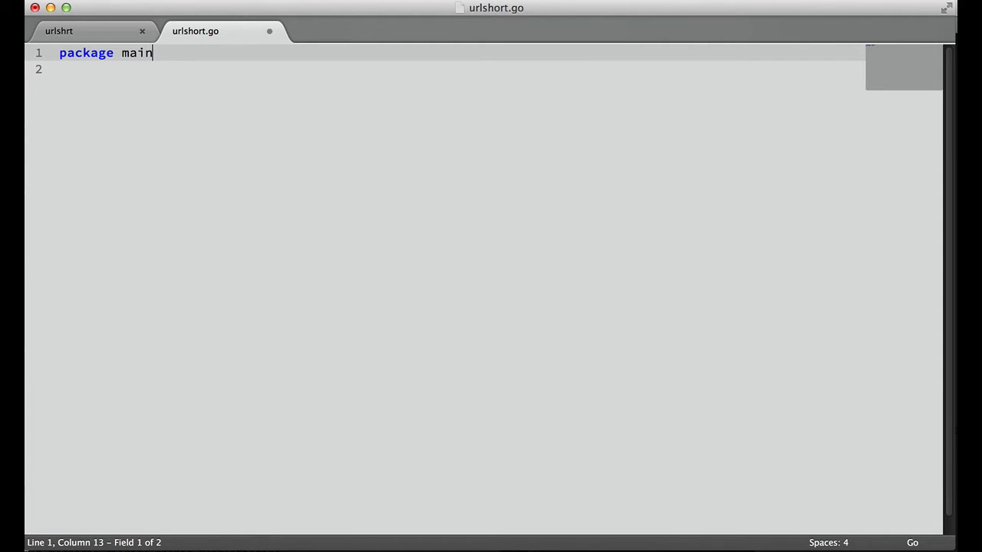
# Add blank lines and an empty main function from the snippet below the package line
pyautogui.press('Return')
pyautogui.press('Return')
pyautogui.press('Down')
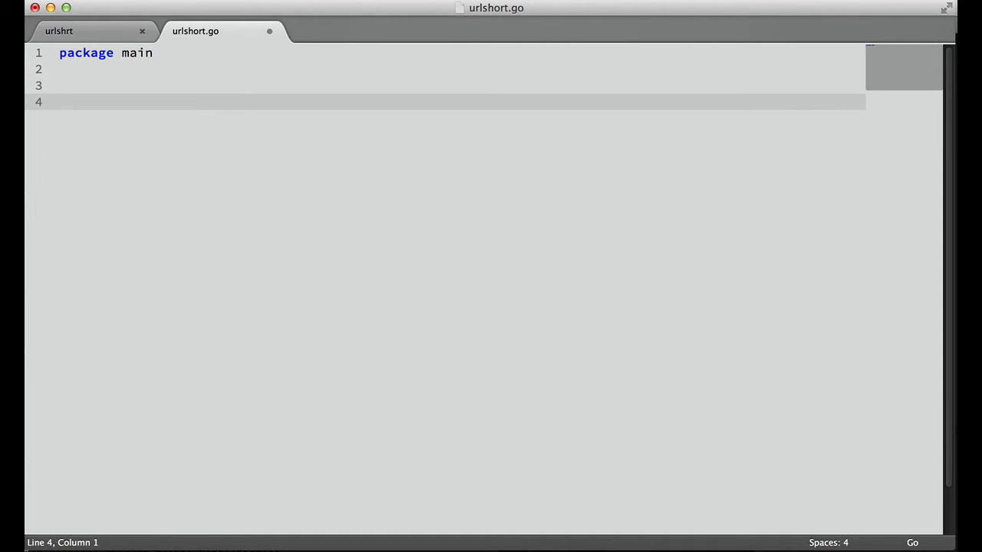
pyautogui.write('fun')
pyautogui.press('Tab')
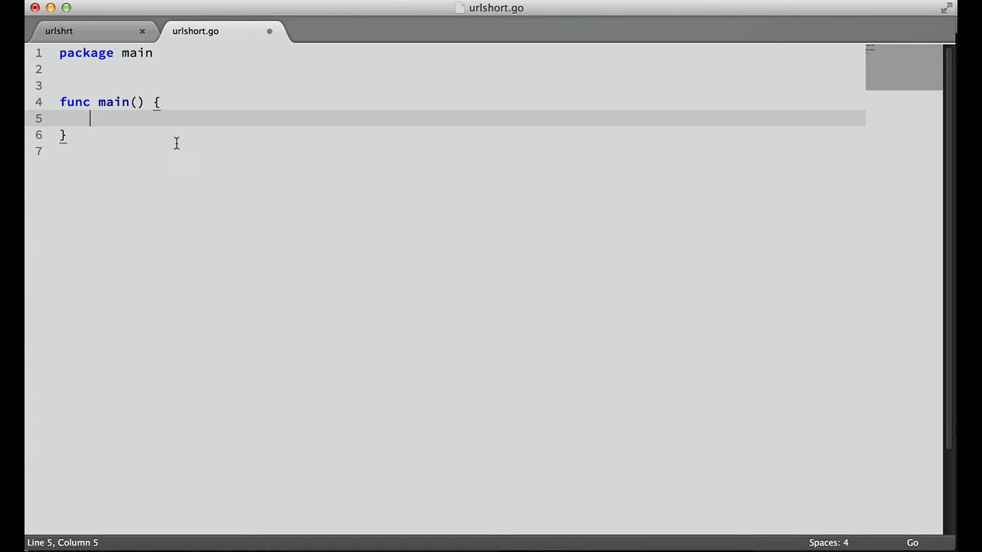
pyautogui.click(169, 151)
pyautogui.click(137, 69)
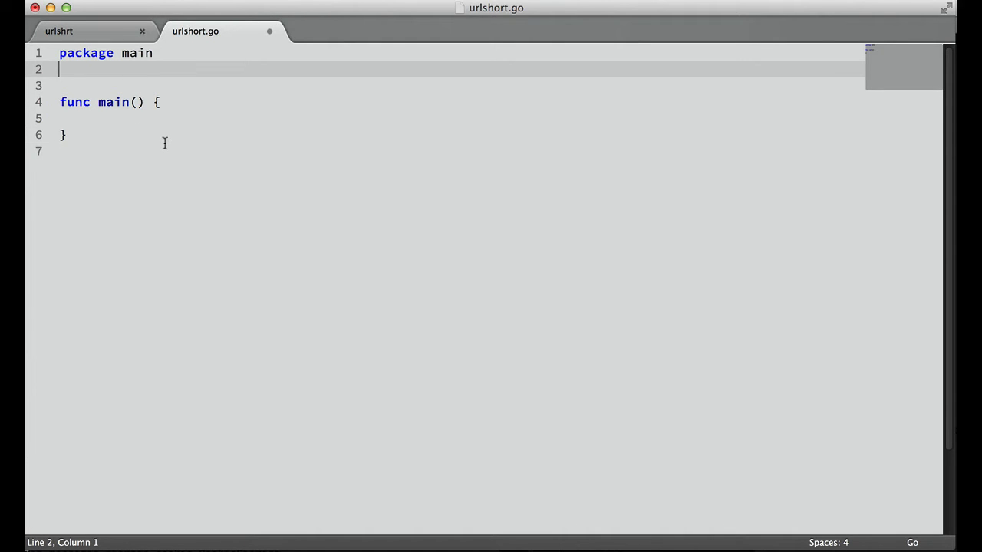
# Add an import block for fmt above func main and save the file
pyautogui.press('Return')
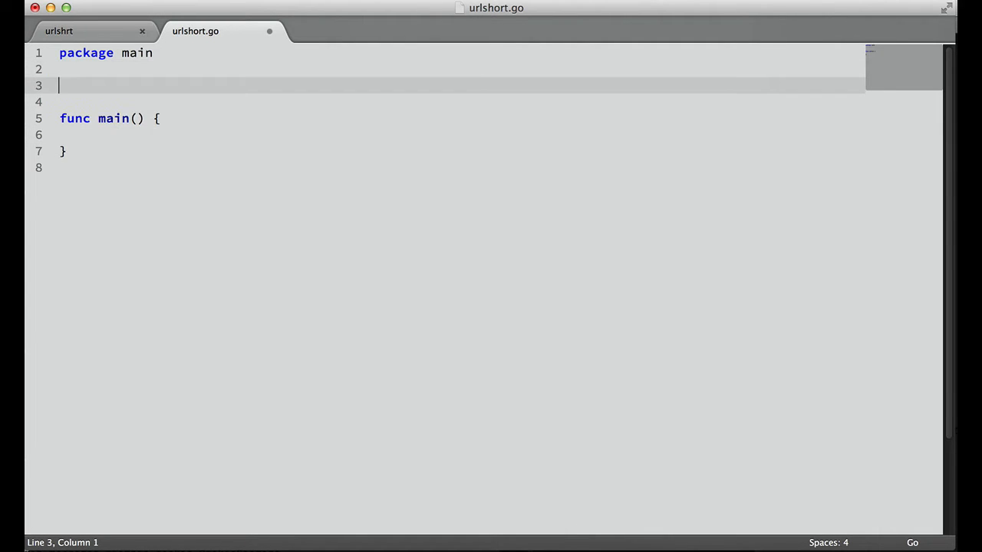
pyautogui.write('im')
pyautogui.press('Tab')
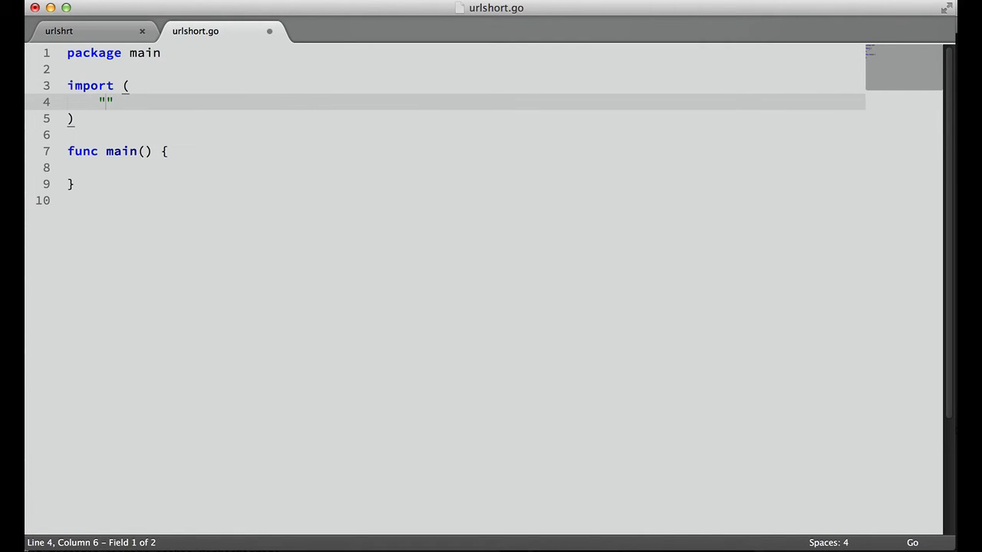
pyautogui.write('fmt')
pyautogui.hotkey('ctrl', 's')
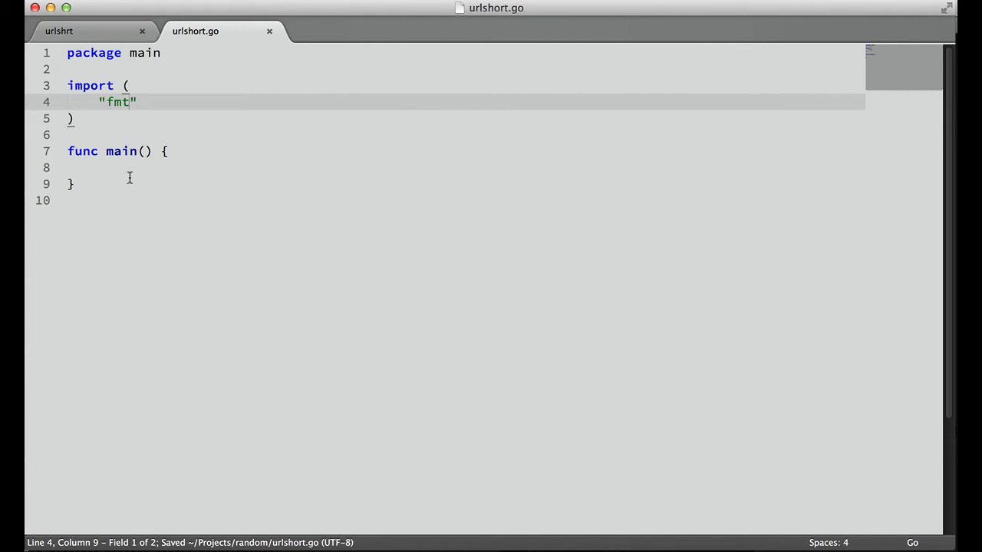
# Inside main, insert fmt.Printf with a "%s\n" format and select its placeholder argument
pyautogui.click(131, 181)
pyautogui.click(132, 166)
pyautogui.press('Tab')
pyautogui.write('fmt.')
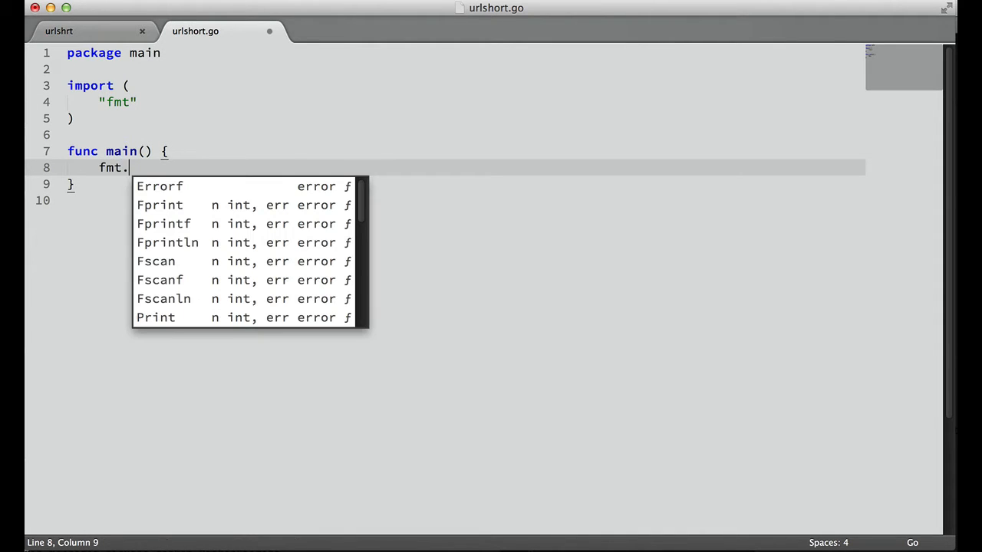
pyautogui.write('p')
pyautogui.press('Down')
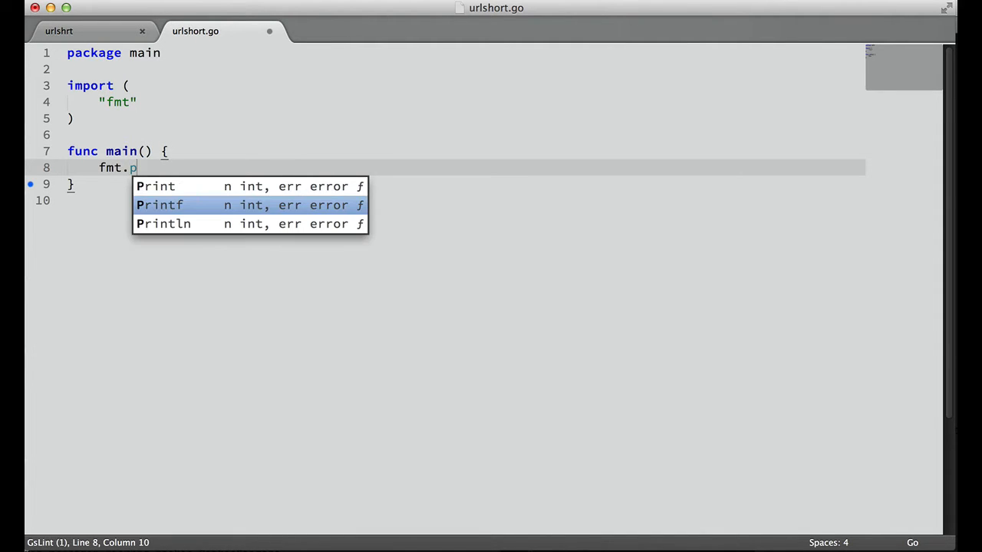
pyautogui.press('Tab')
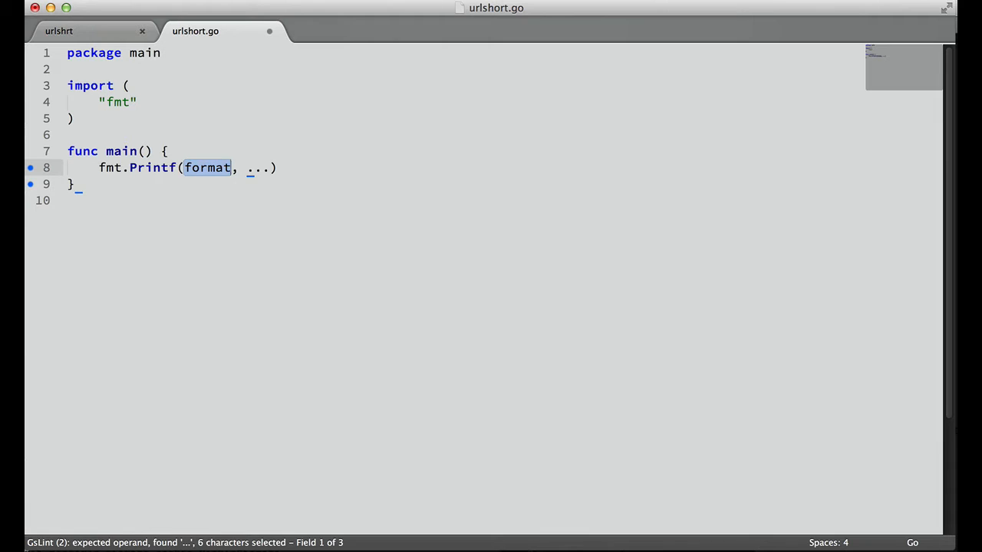
pyautogui.write('"%s')
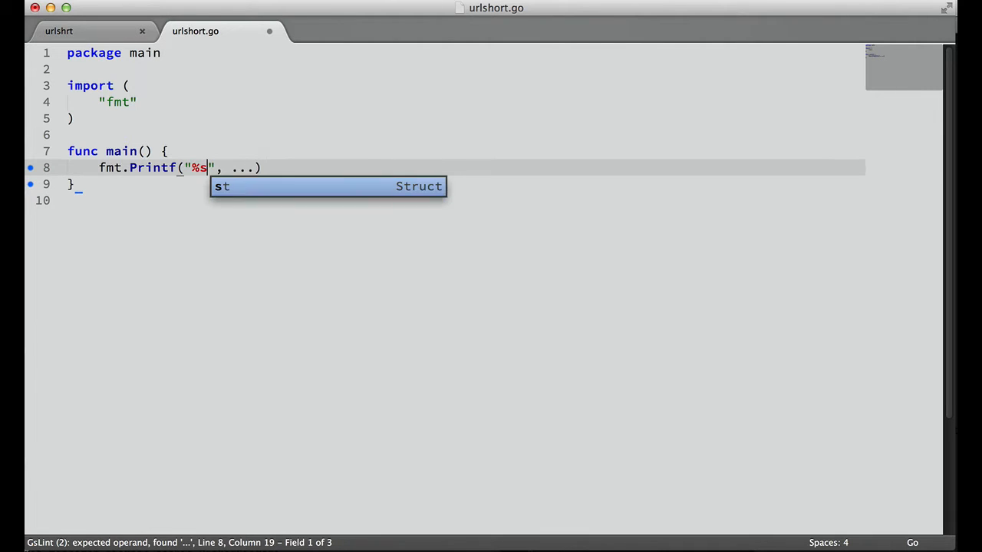
pyautogui.write('\\n')
pyautogui.press('Tab')
pyautogui.press('End')
pyautogui.press('Left')
pyautogui.press('Left')
pyautogui.press('Left')
pyautogui.press('Left')
pyautogui.hotkey('shift', 'End')
pyautogui.hotkey('shift', 'Left')
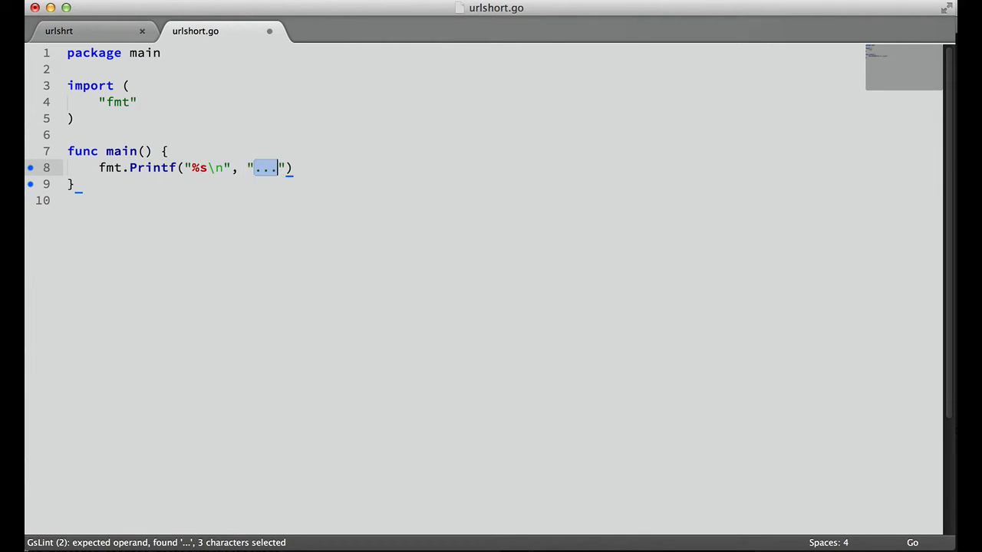
pyautogui.write('"Hello World')
# Save urlshort.go and build it with Cmd+B, showing Hello World in the output
pyautogui.press('super+s')
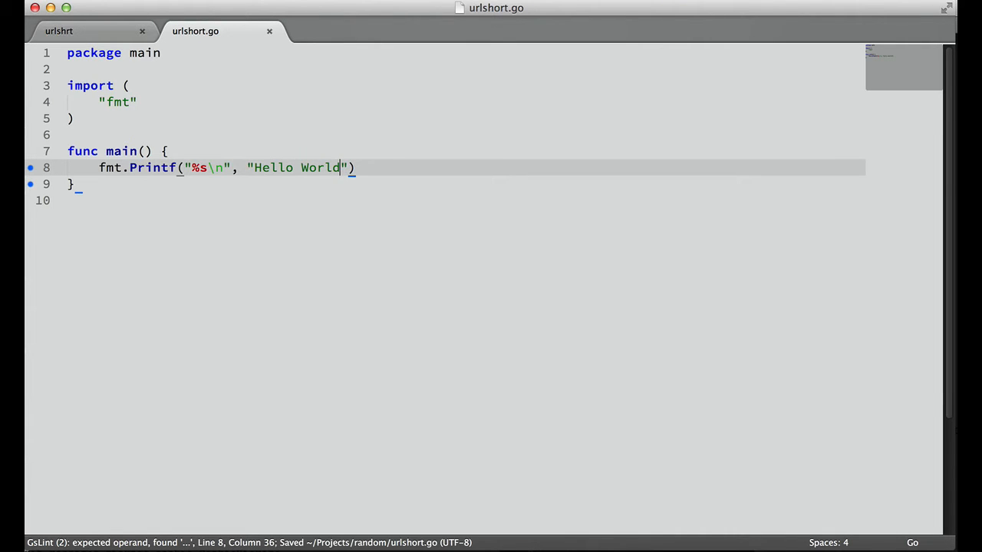
pyautogui.press('super+Tab')
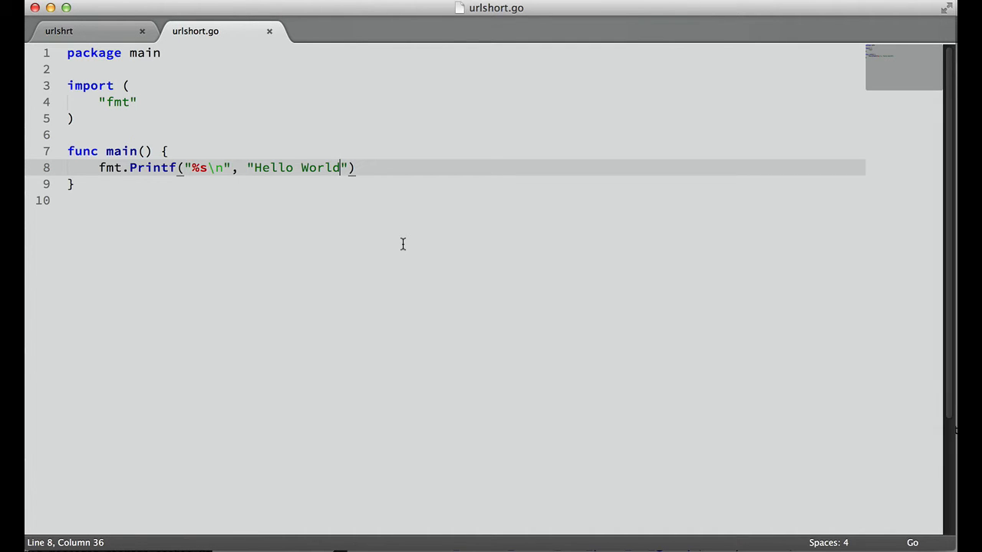
pyautogui.press('super+b')
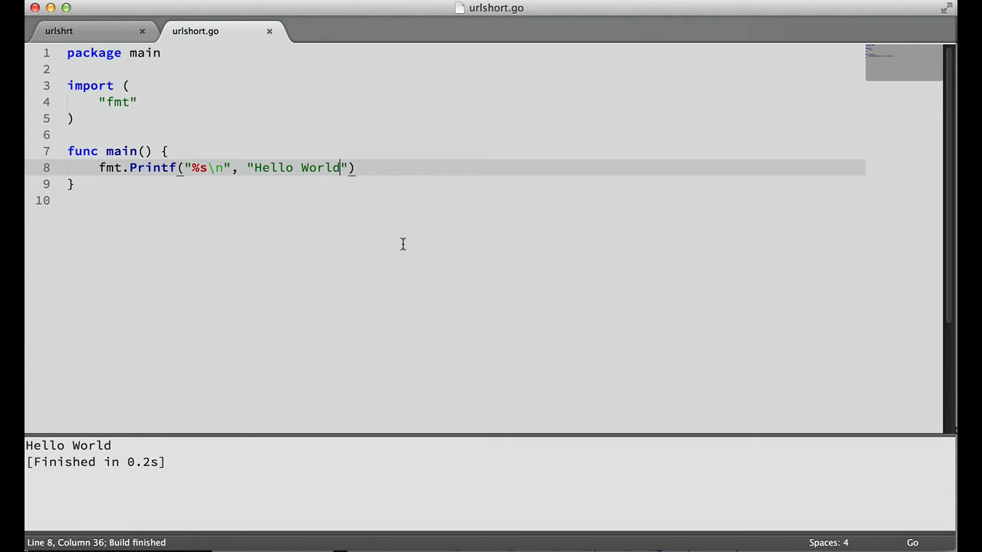
pyautogui.doubleClick(111, 452)
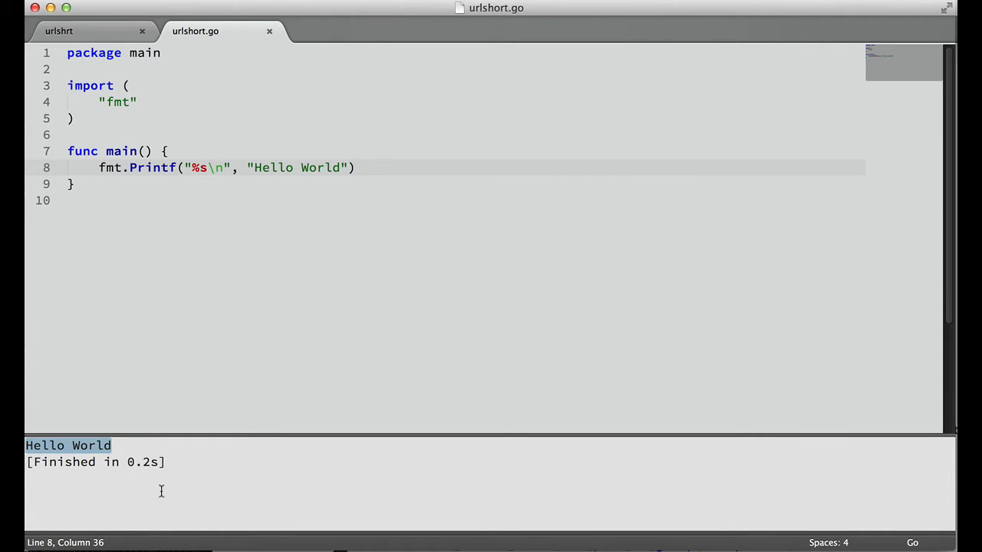
# Close the build output, switch to Terminal, clear it and list the folder showing urlshort.go
pyautogui.press('Escape')
pyautogui.press('super+Tab')
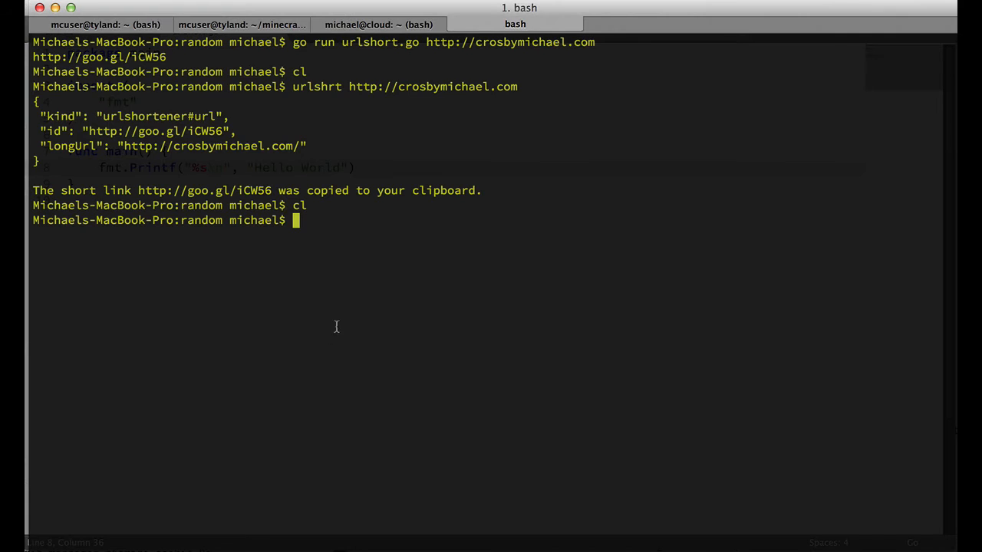
pyautogui.write('cl')
pyautogui.press('Return')
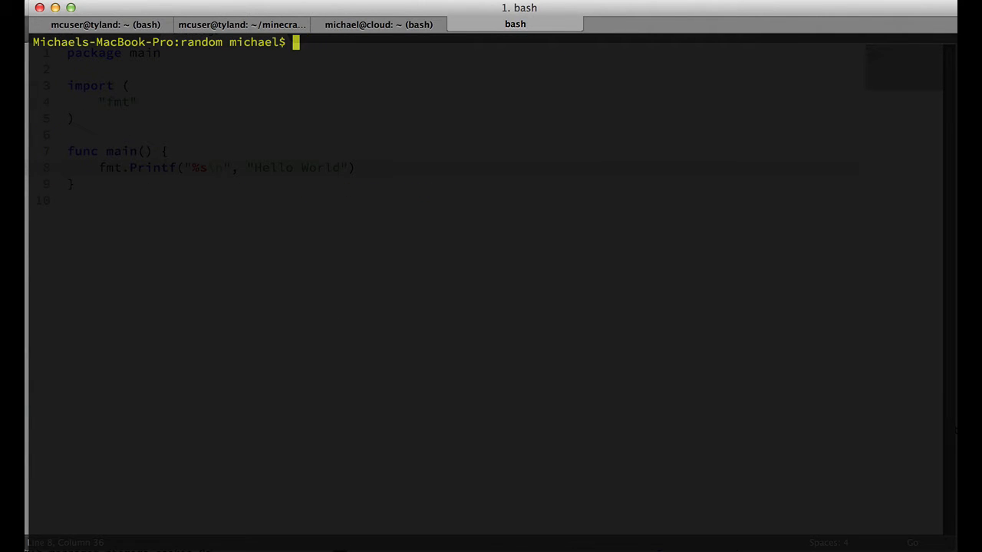
pyautogui.write('ls')
pyautogui.press('Return')
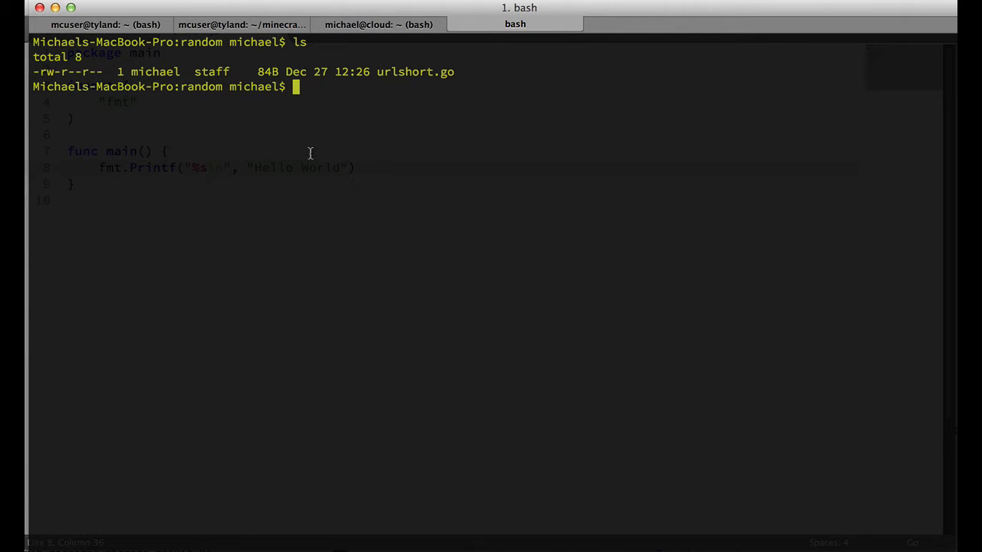
pyautogui.moveTo(376, 71); pyautogui.dragTo(461, 77)
pyautogui.press('super+c')
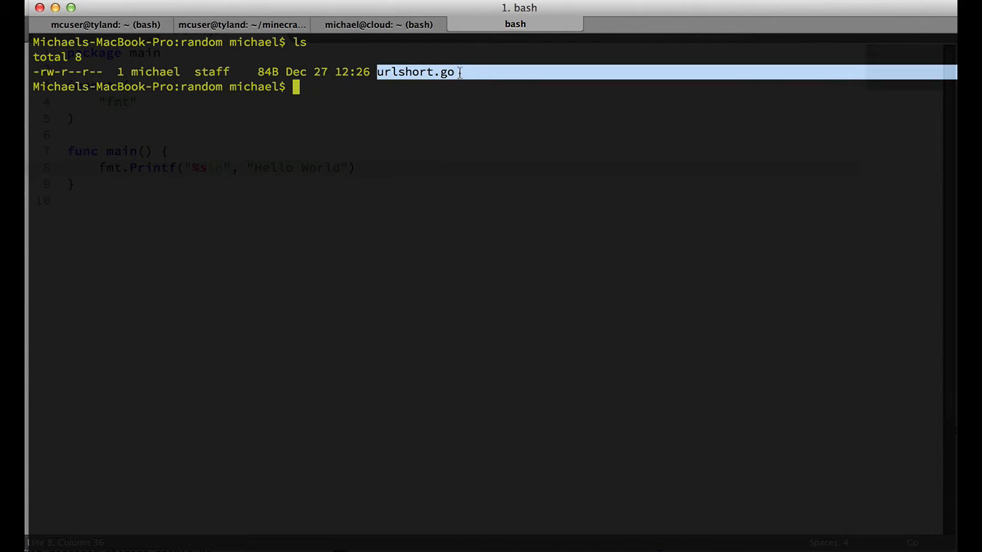
pyautogui.click(437, 146)
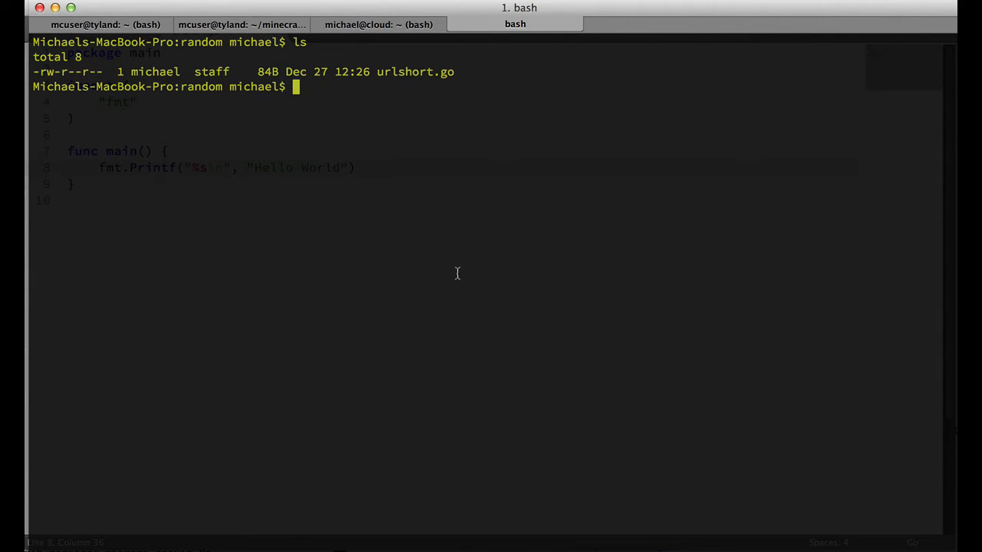
pyautogui.write('go run')
# Run go run urlshort.go to print Hello World, then switch back to Sublime Text
pyautogui.press('super+v')
pyautogui.press('Return')
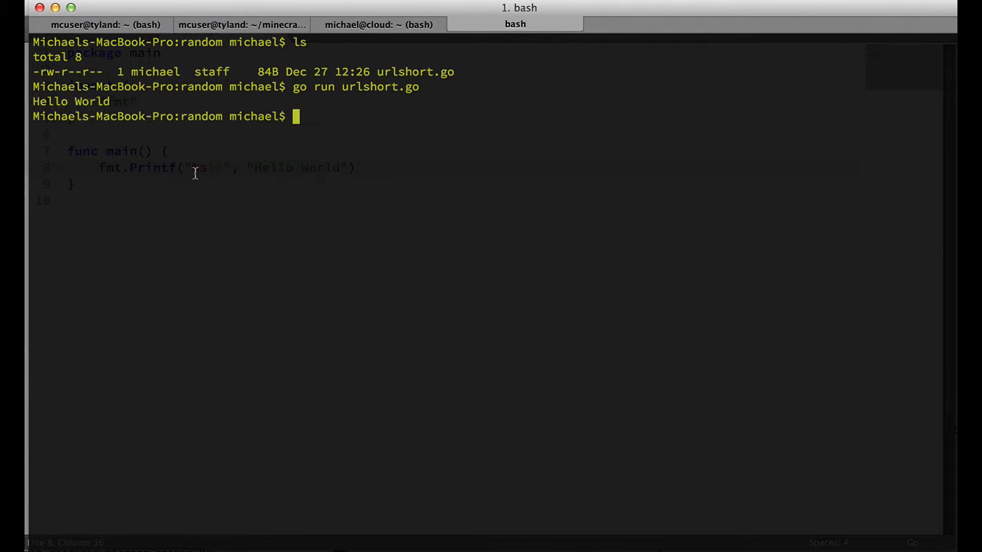
pyautogui.moveTo(128, 102); pyautogui.dragTo(32, 102)
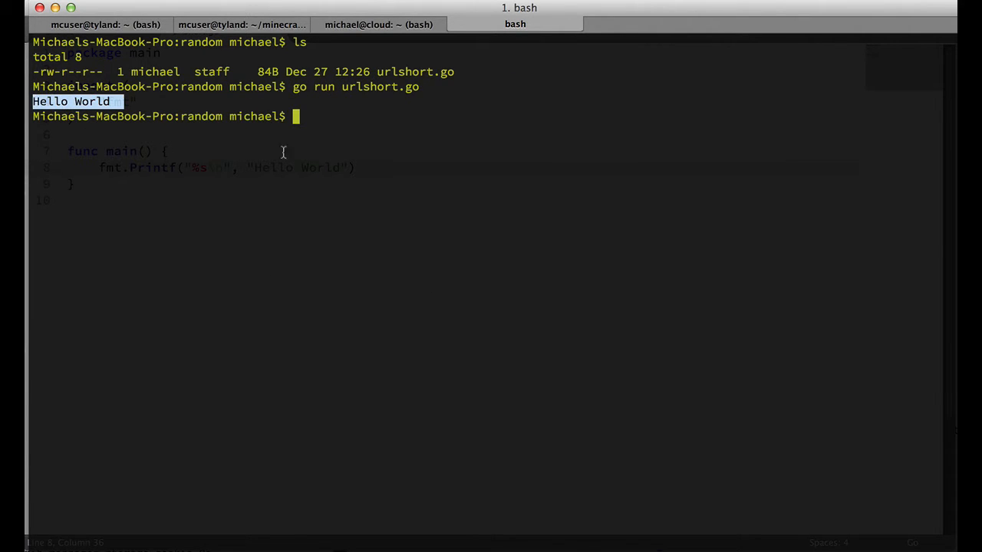
pyautogui.press('super+Tab')
pyautogui.click(401, 299)
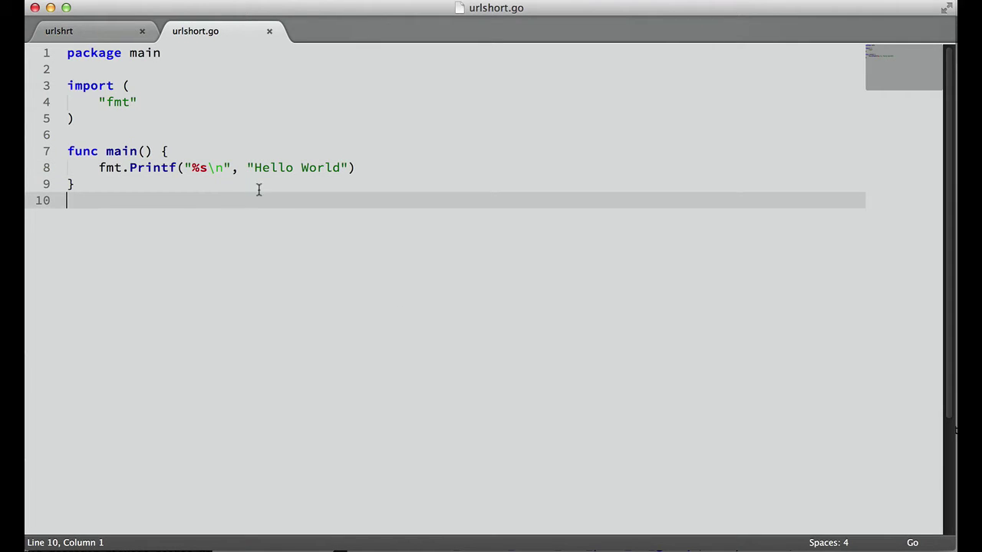
pyautogui.click(368, 166)
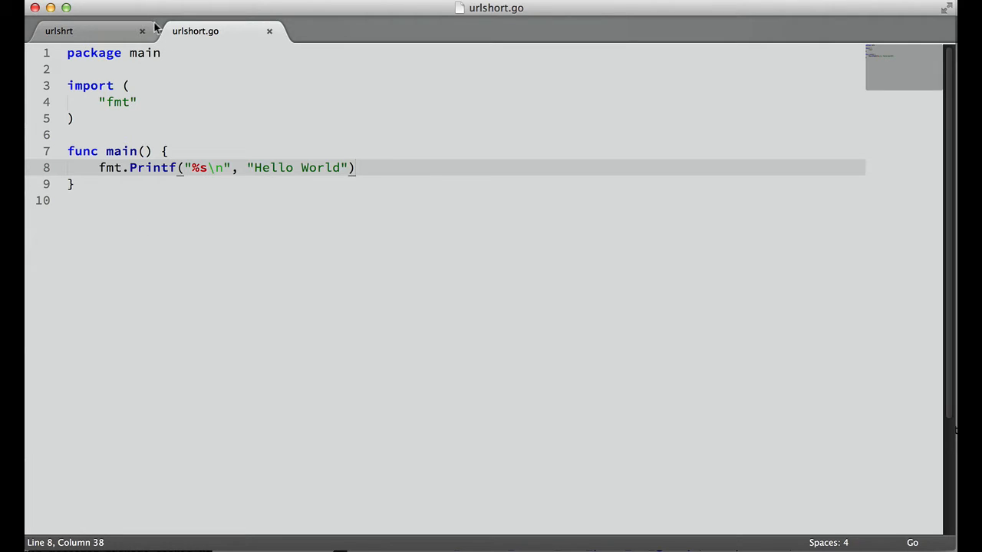
pyautogui.click(92, 30)
pyautogui.click(290, 298)
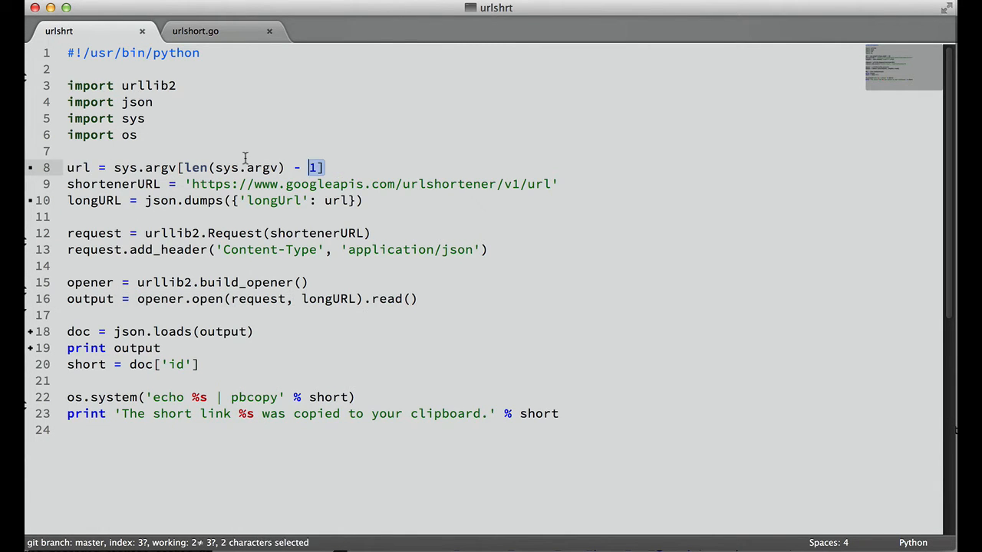
pyautogui.moveTo(341, 167); pyautogui.dragTo(66, 170)
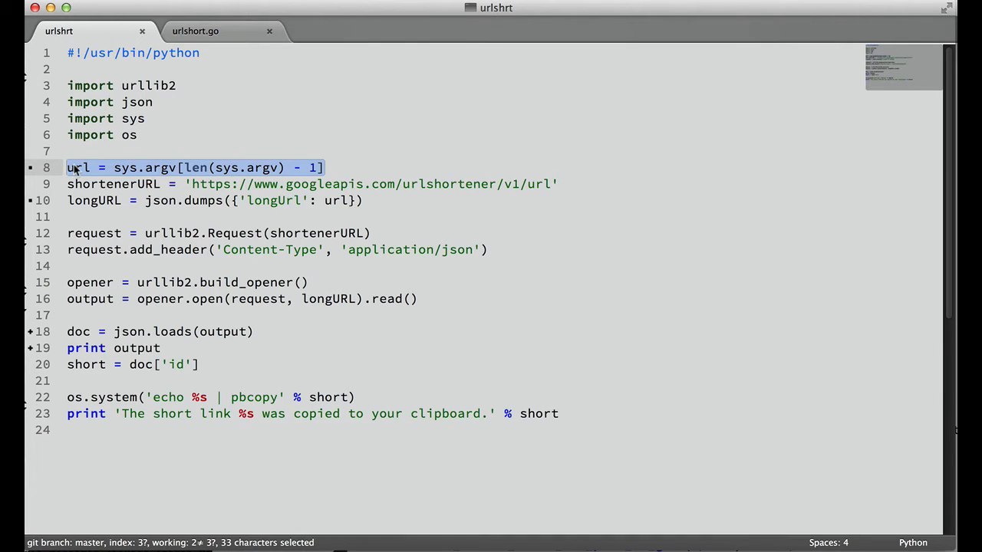
pyautogui.doubleClick(77, 167)
pyautogui.moveTo(114, 168); pyautogui.dragTo(349, 167)
# Add os to the import list and open indented blank lines at the top of main
pyautogui.click(211, 30)
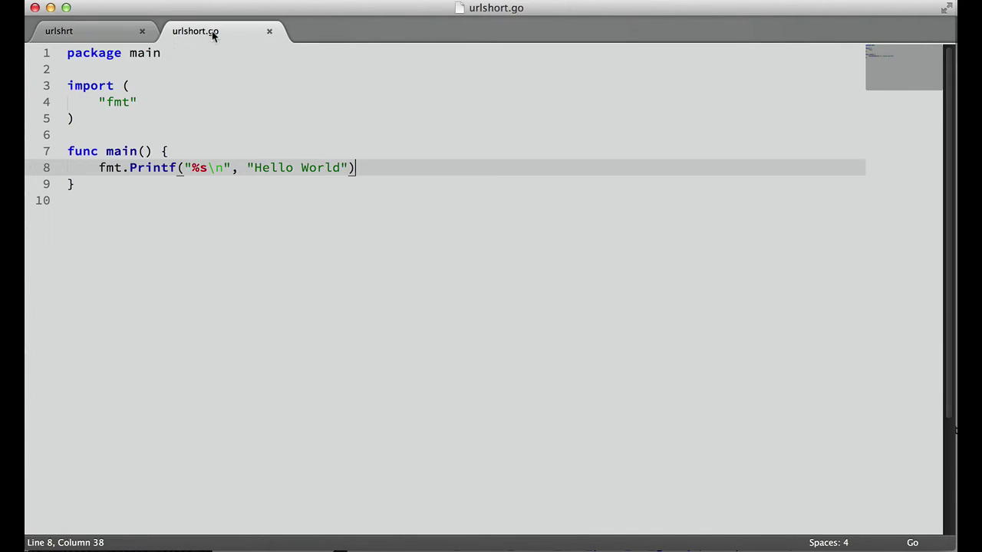
pyautogui.click(140, 102)
pyautogui.press('Return')
pyautogui.write('"os')
pyautogui.click(324, 167)
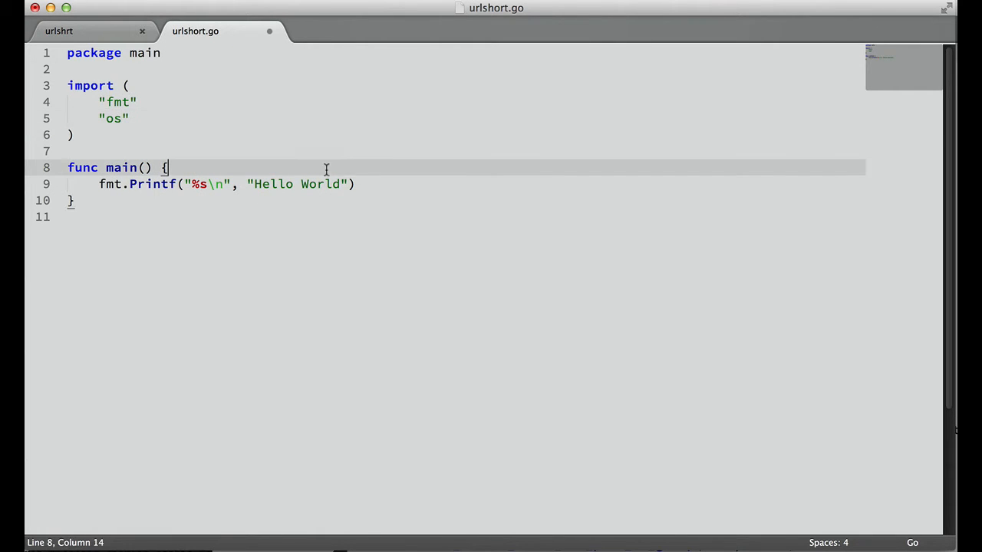
pyautogui.press('Return')
pyautogui.press('Return')
pyautogui.press('Up')
pyautogui.press('Tab')
pyautogui.press('Down')
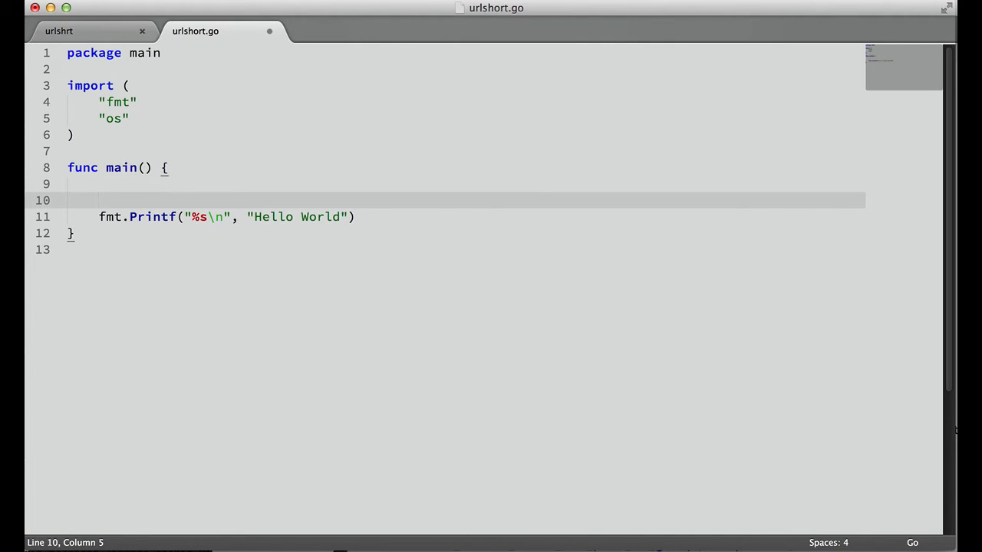
pyautogui.write('longUrl :=')
# Rework the trial longUrl := line into a var declaration followed by a longUrl assignment
pyautogui.hotkey('shift', 'Left')
pyautogui.hotkey('shift', 'Left')
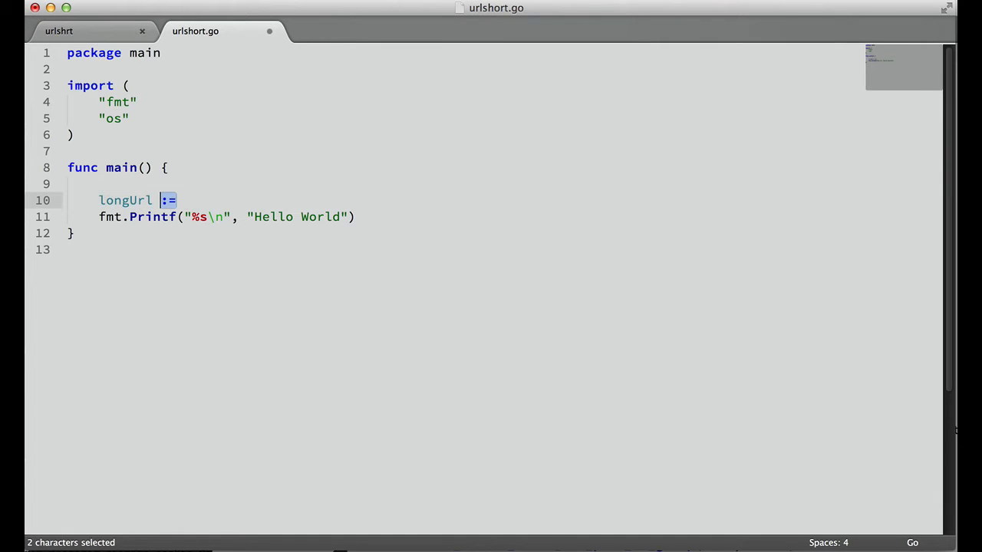
pyautogui.click(177, 200)
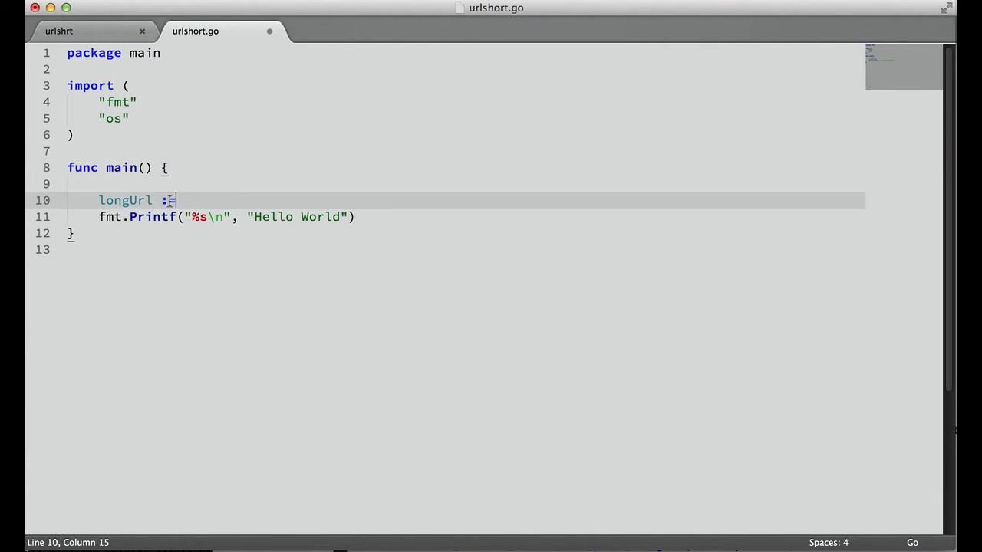
pyautogui.hotkey('shift', 'Left')
pyautogui.hotkey('shift', 'Left')
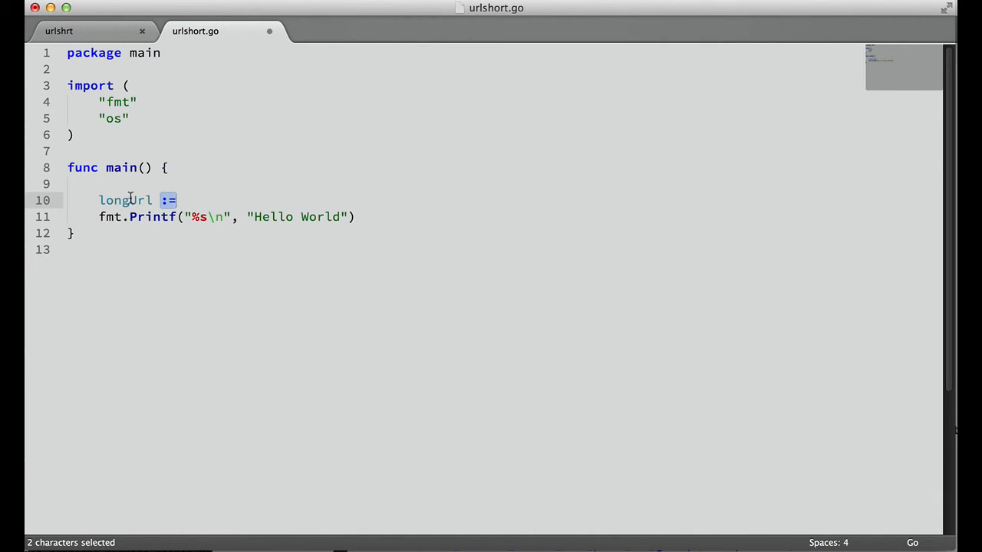
pyautogui.doubleClick(128, 201)
pyautogui.click(187, 201)
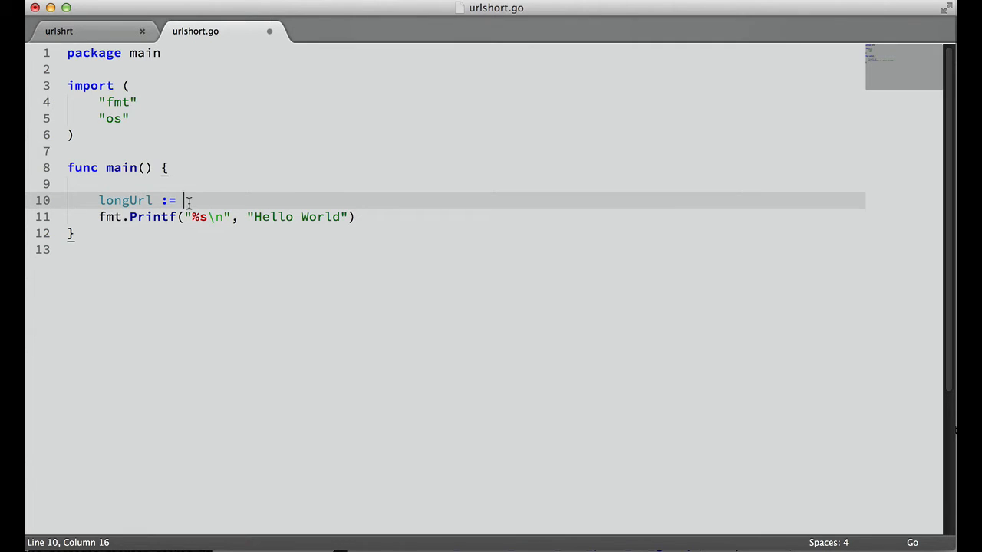
pyautogui.click(152, 184)
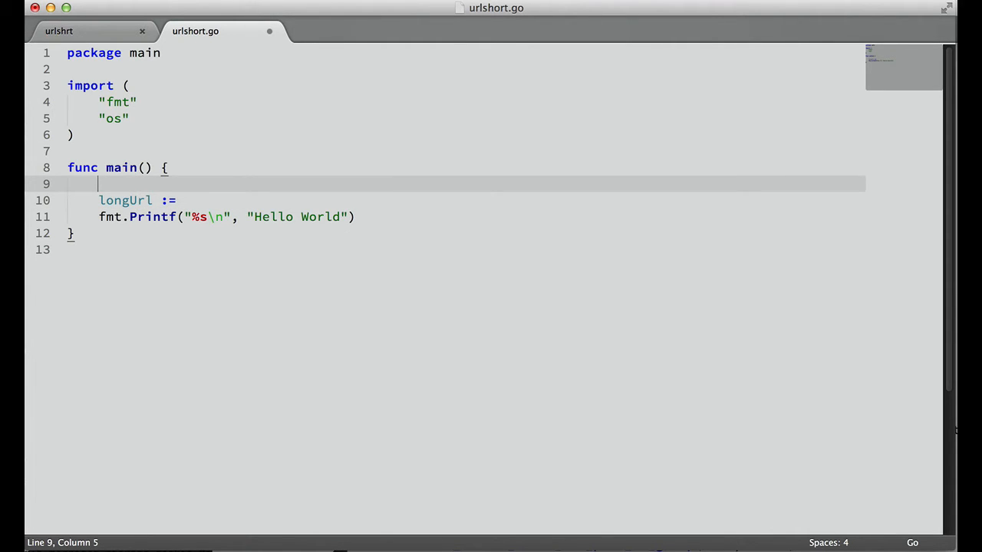
pyautogui.press('Down')
pyautogui.hotkey('shift', 'End')
pyautogui.press('Up')
pyautogui.press('Down')
pyautogui.hotkey('shift', 'End')
pyautogui.write('var ')
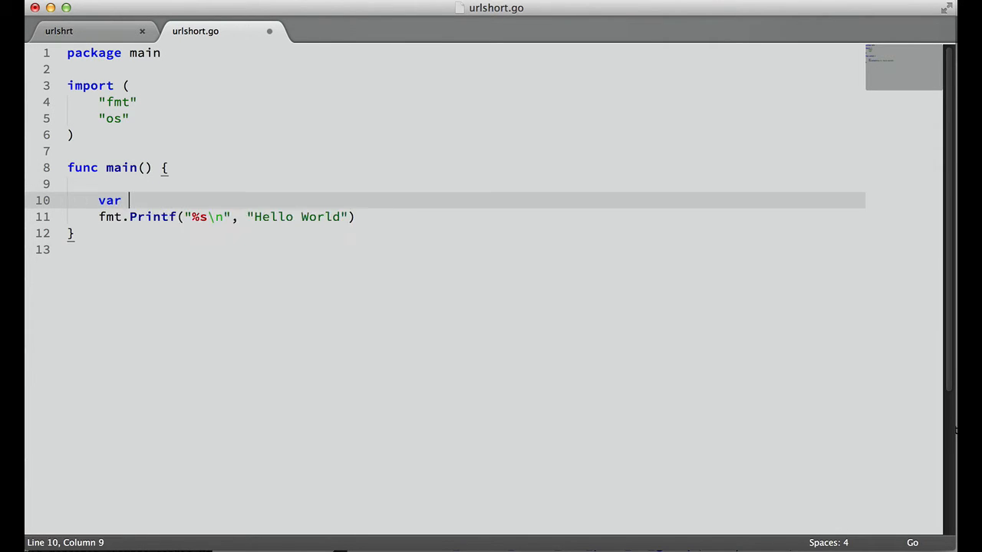
pyautogui.write('longUrl string')
pyautogui.press('Return')
pyautogui.write('l')
pyautogui.press('Tab')
pyautogui.write('= "fdslfj')
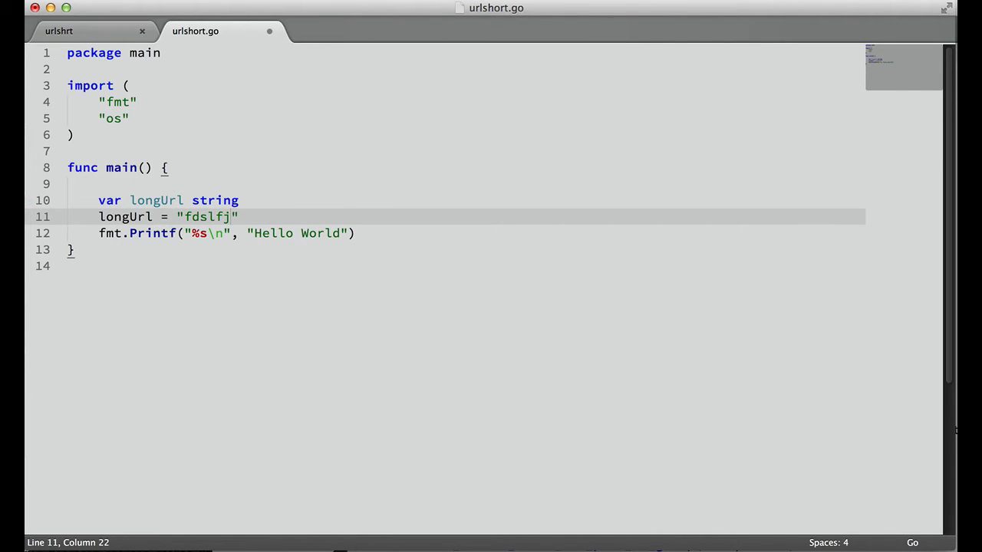
# Delete the trial lines and write longUrl := os.Args[len(os.Args)-1] on line 9, then save
pyautogui.hotkey('shift', 'Up')
pyautogui.hotkey('shift', 'Home')
pyautogui.press('BackSpace')
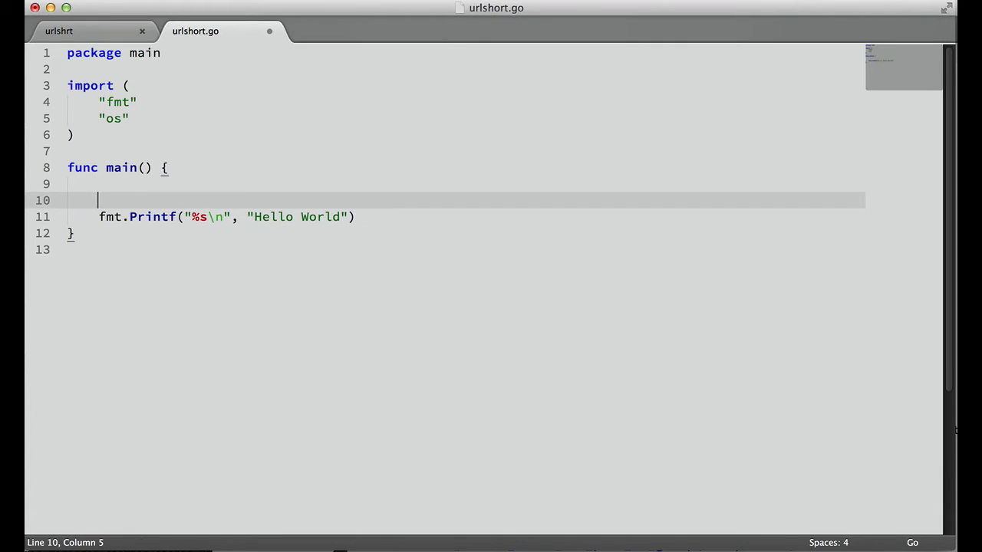
pyautogui.press('Up')
pyautogui.press('Tab')
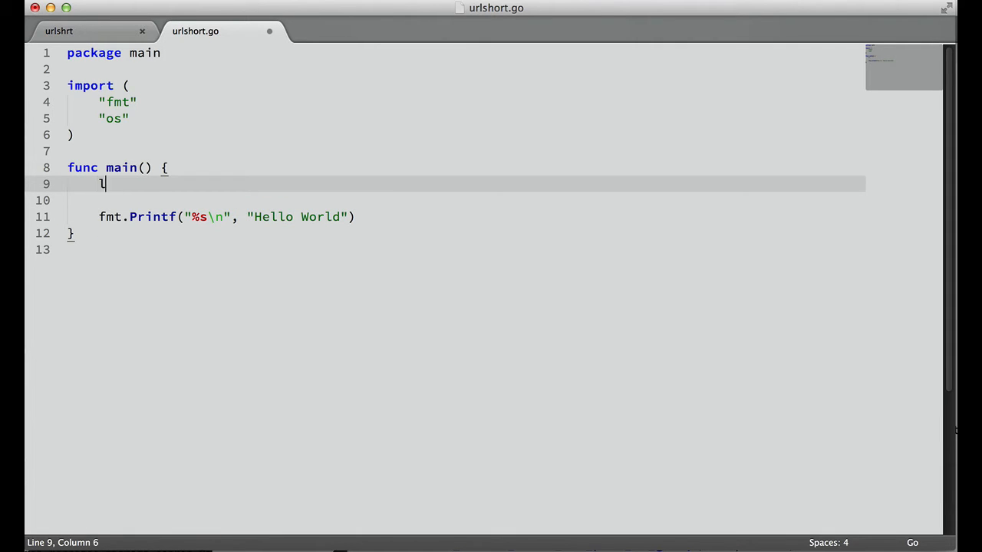
pyautogui.write('ongUrl := os.ar')
pyautogui.press('Tab')
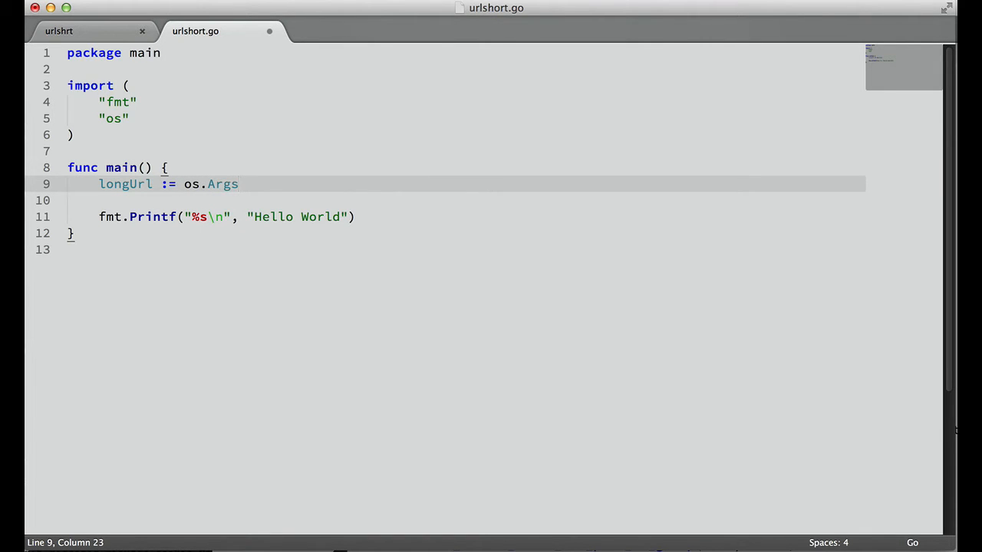
pyautogui.write('[')
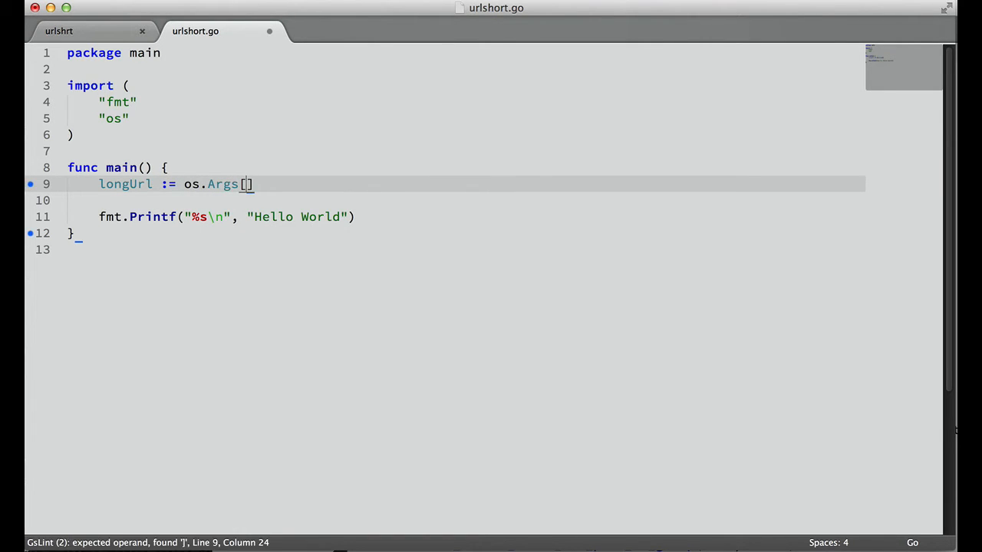
pyautogui.write('len(os.ar')
pyautogui.press('Tab')
pyautogui.write('-1')
pyautogui.press('BackSpace')
pyautogui.press('BackSpace')
pyautogui.press('Right')
pyautogui.write('-1')
pyautogui.hotkey('ctrl', 's')
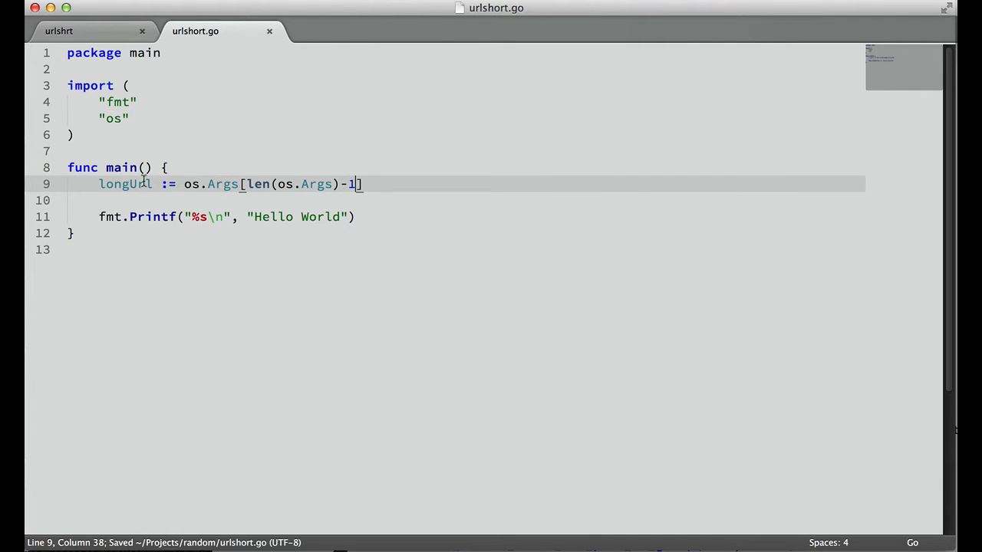
# Replace the "Hello World" argument in Printf with longUrl and save the file
pyautogui.moveTo(367, 184); pyautogui.dragTo(67, 185)
pyautogui.click(126, 201)
pyautogui.doubleClick(112, 184)
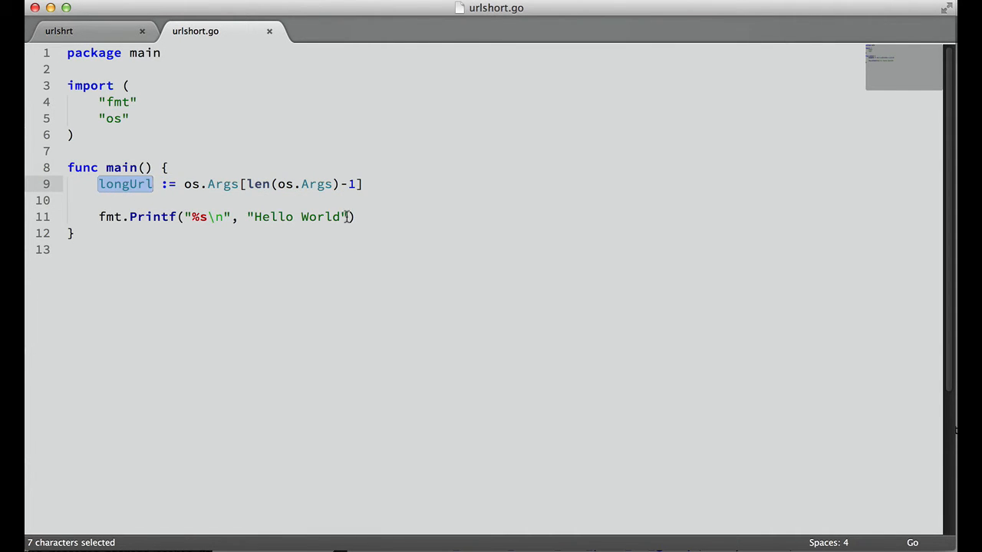
pyautogui.moveTo(348, 217); pyautogui.dragTo(246, 217)
pyautogui.write('lo')
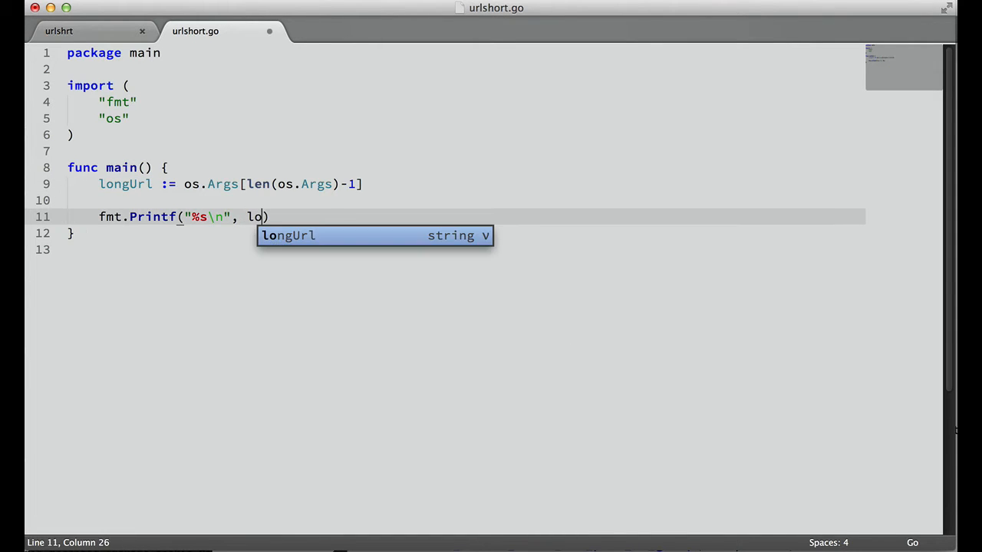
pyautogui.write('ngUrl')
pyautogui.press('super+s')
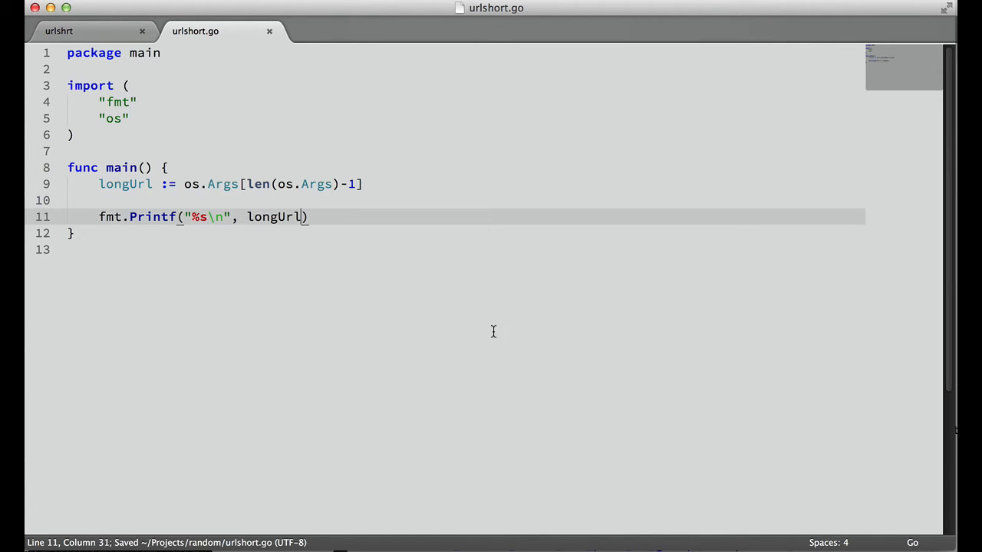
pyautogui.press('super+Tab')
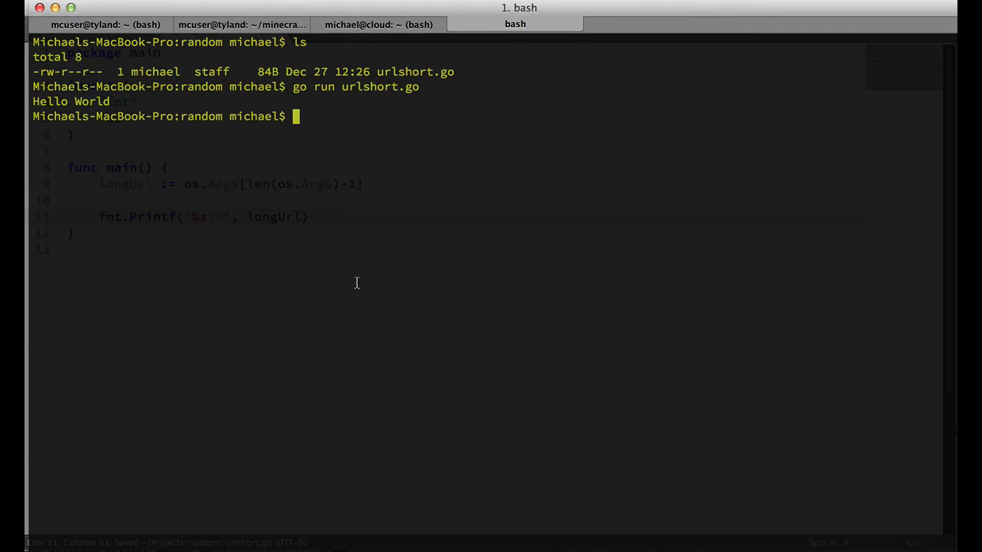
pyautogui.press('Up')
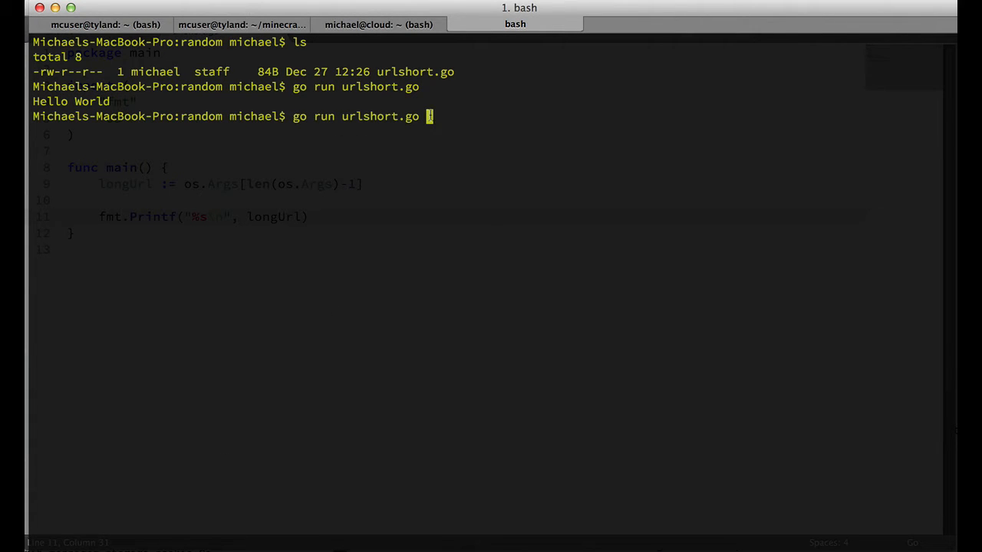
pyautogui.write('wwe')
pyautogui.press('BackSpace')
pyautogui.press('BackSpace')
pyautogui.press('BackSpace')
pyautogui.write('http://crosbymichael.com')
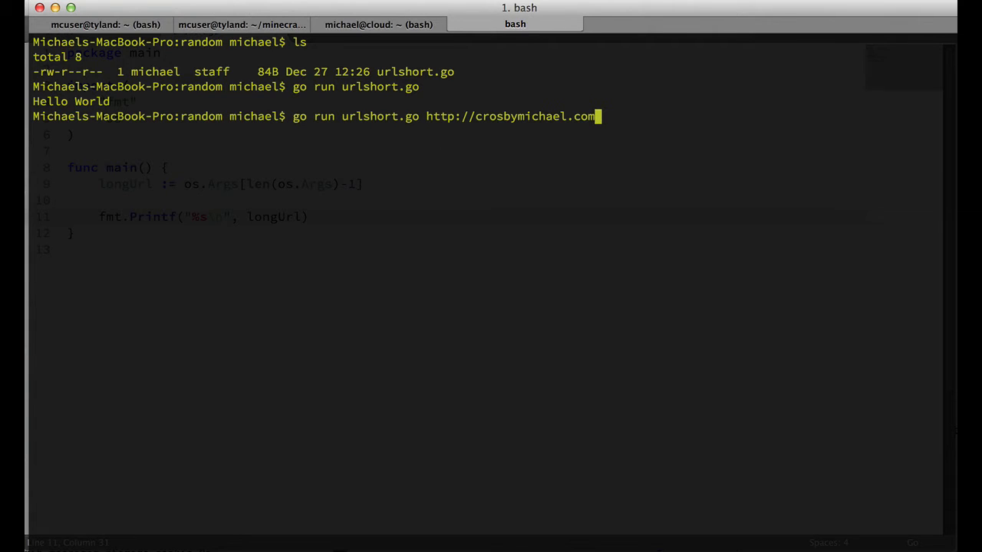
pyautogui.press('Return')
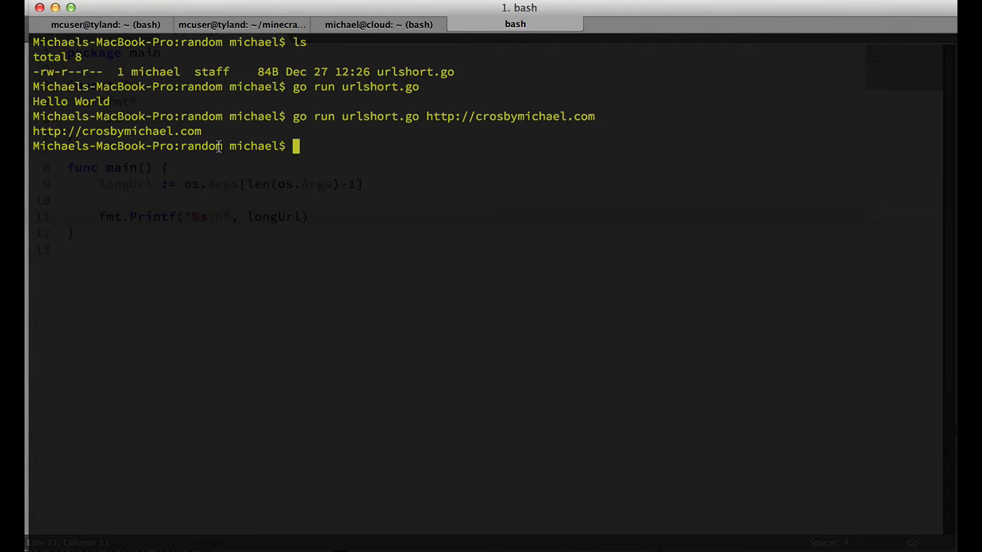
pyautogui.moveTo(203, 132); pyautogui.dragTo(30, 131)
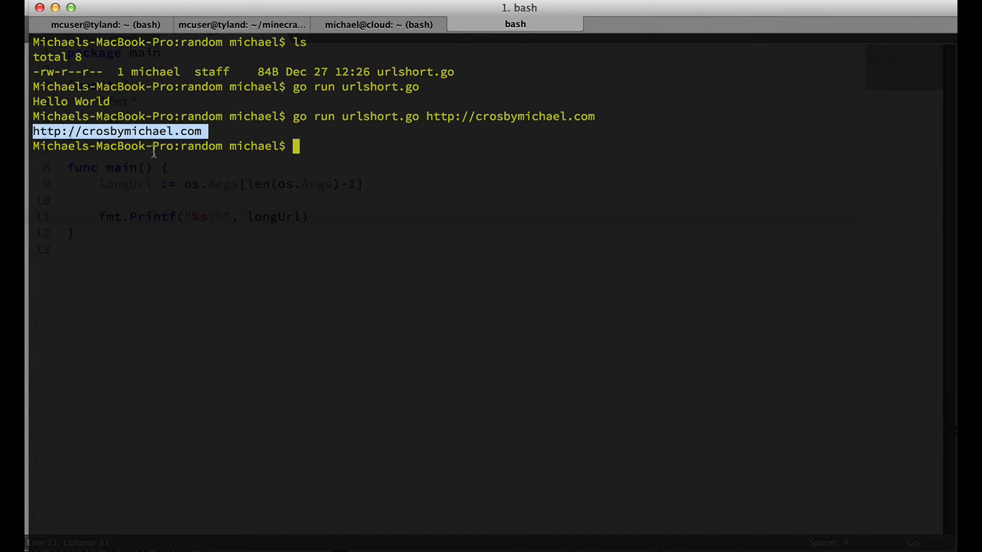
pyautogui.write('clear')
# Clear the terminal, return to urlshort.go and add an indented blank line above the print
pyautogui.press('Return')
pyautogui.press('super+Tab')
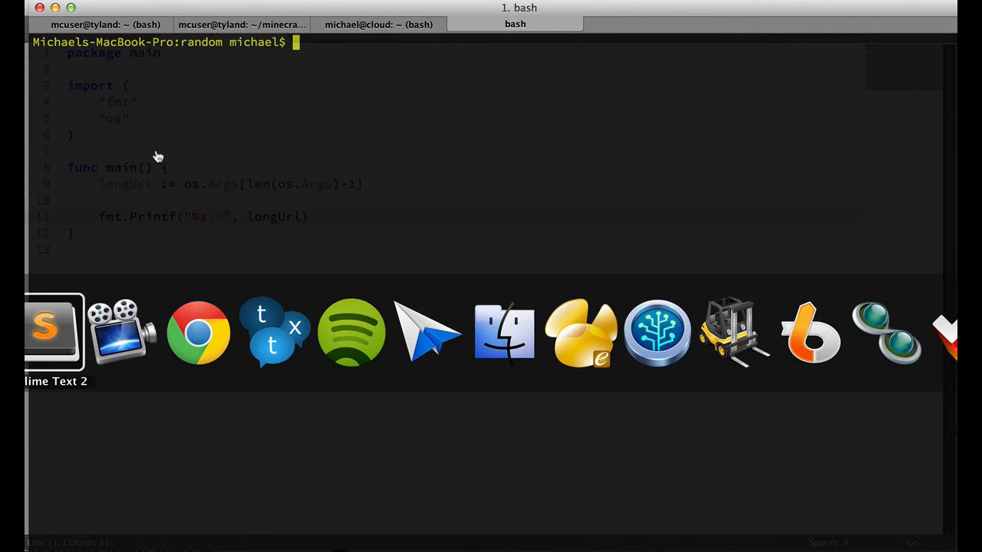
pyautogui.click(347, 205)
pyautogui.press('Tab')
pyautogui.press('Return')
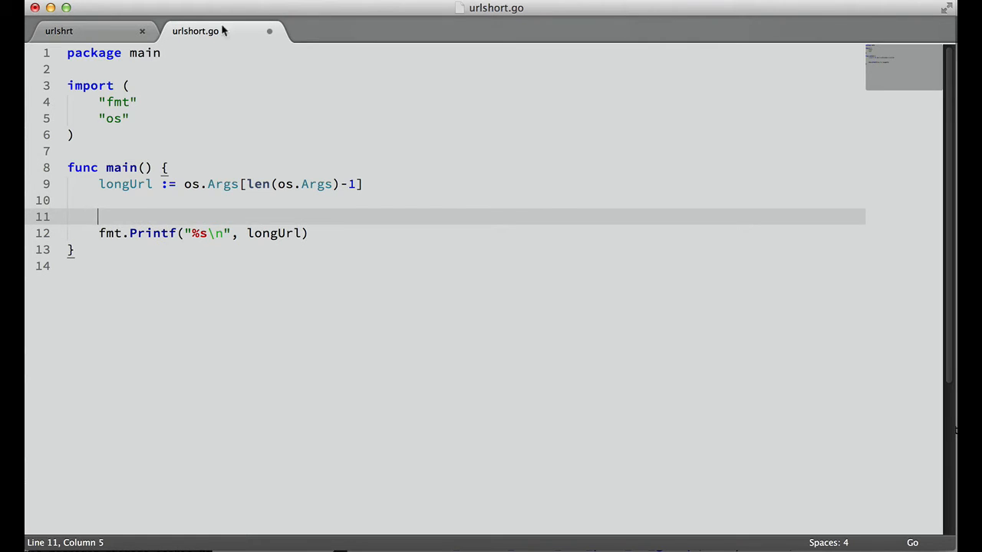
# Review the urlshrt script's request, header, shortener URL and json.dumps payload lines
pyautogui.click(77, 34)
pyautogui.click(215, 233)
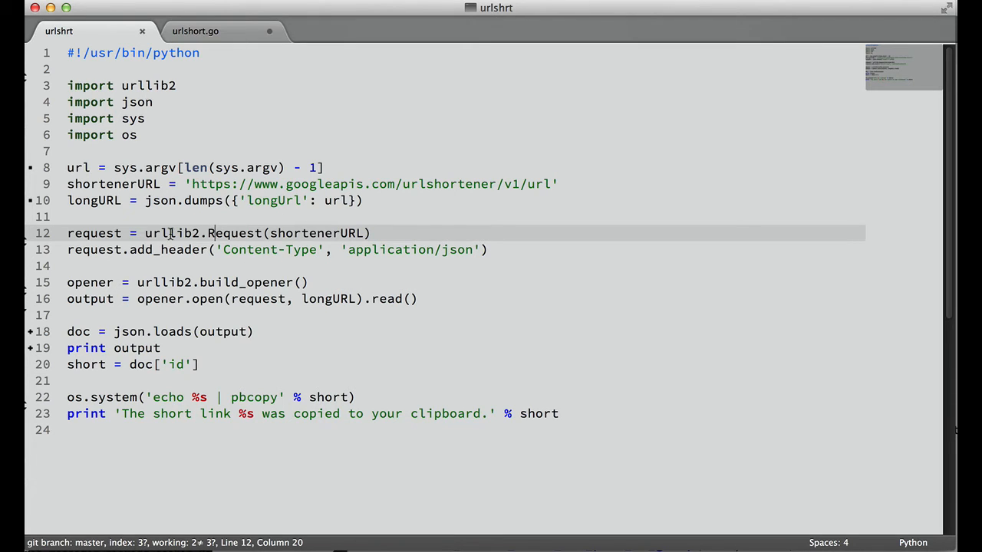
pyautogui.moveTo(512, 249); pyautogui.dragTo(201, 244)
pyautogui.moveTo(191, 184); pyautogui.dragTo(479, 197)
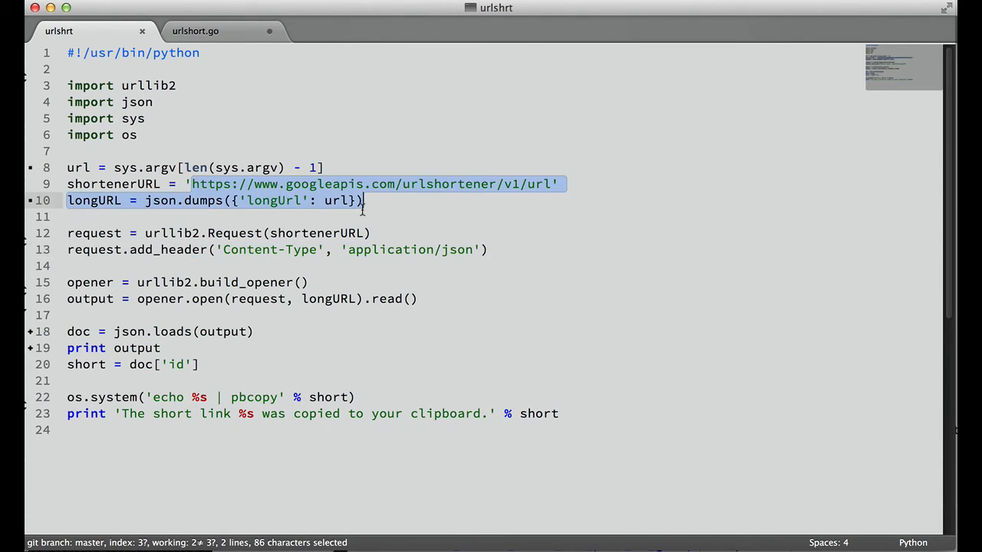
pyautogui.click(362, 214)
pyautogui.moveTo(146, 200); pyautogui.dragTo(362, 200)
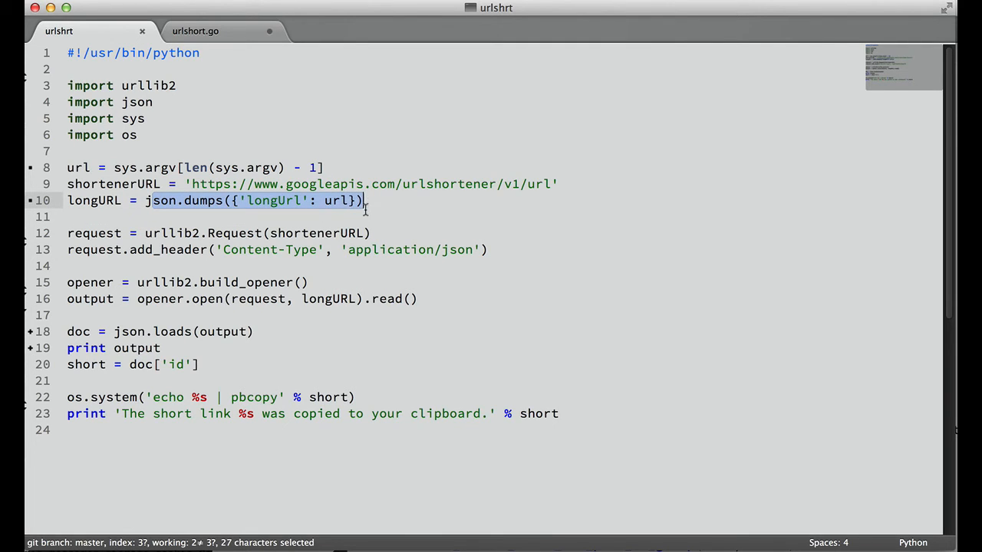
pyautogui.click(354, 201)
# Add "net/http" to the imports after os and save so gofmt sorts them
pyautogui.click(212, 31)
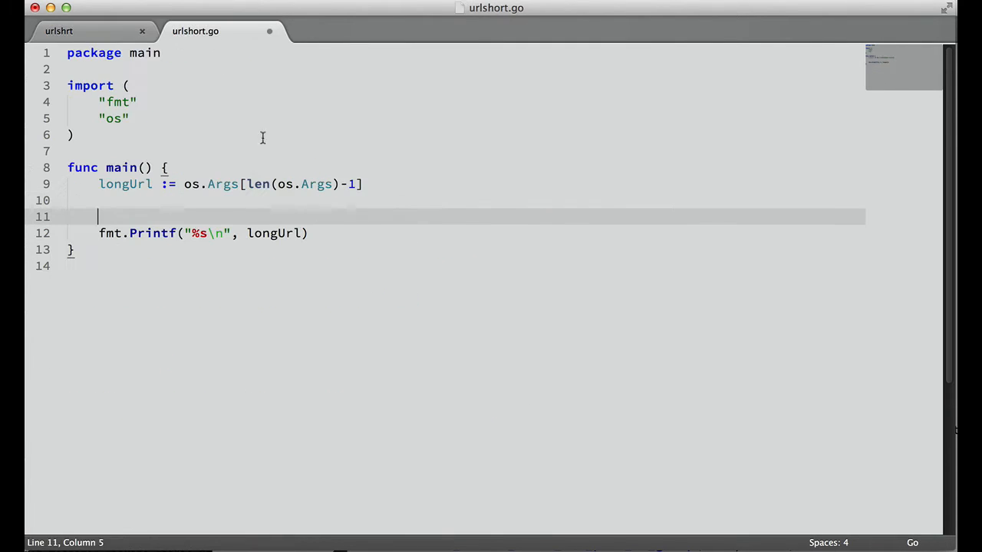
pyautogui.click(152, 121)
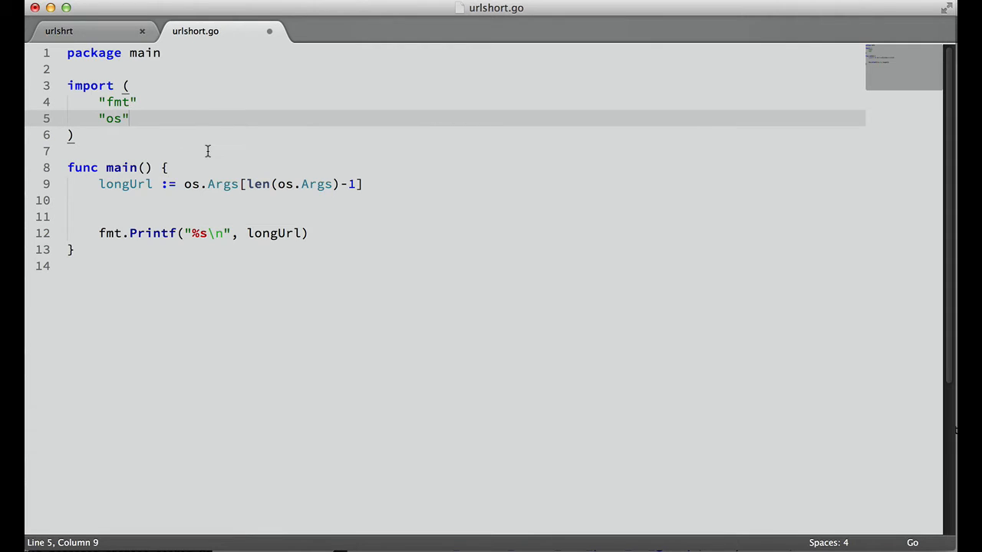
pyautogui.press('Return')
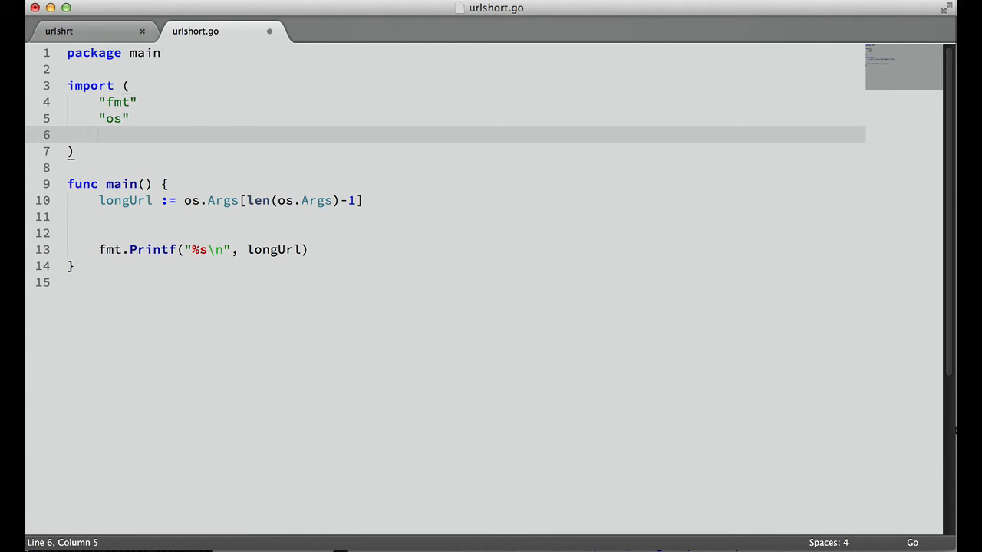
pyautogui.write('"net/http')
pyautogui.press('super+s')
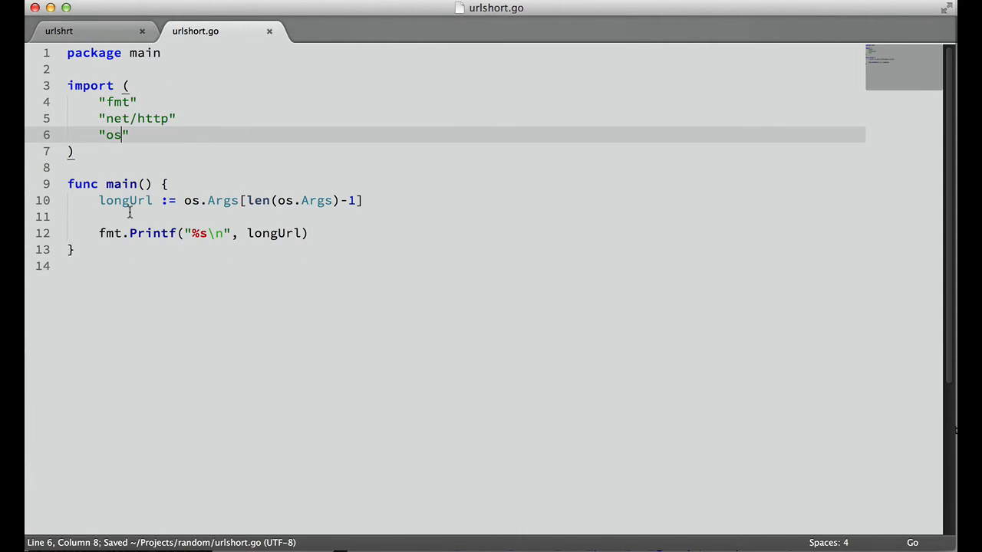
# Insert indented blank lines in main after longUrl for the request code
pyautogui.click(130, 214)
pyautogui.press('Tab')
pyautogui.press('Return')
pyautogui.press('Up')
pyautogui.press('Return')
pyautogui.write('re')
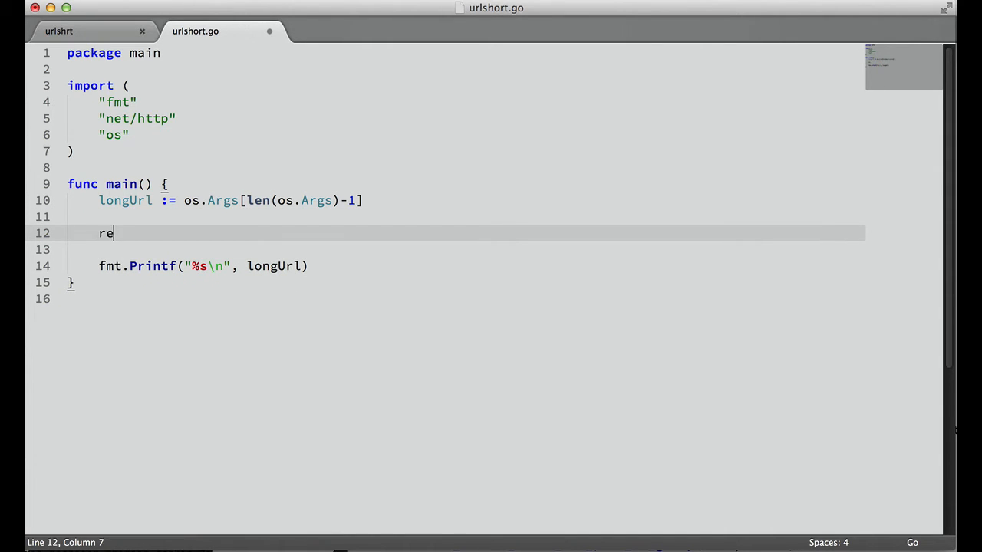
# Insert the http.NewRequest snippet with method "POST" and clear its URL placeholder
pyautogui.press('BackSpace')
pyautogui.press('BackSpace')
pyautogui.write('request, err :')
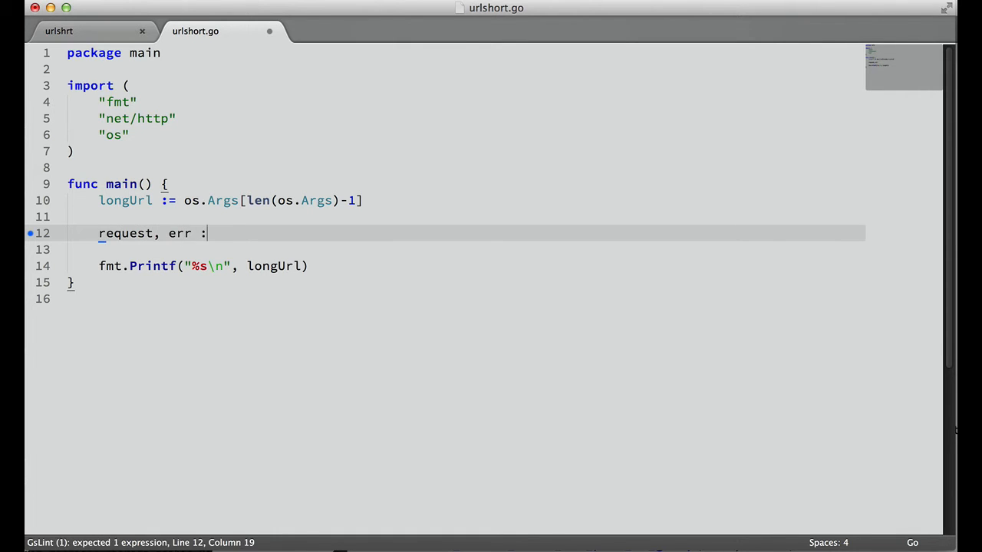
pyautogui.write('= ')
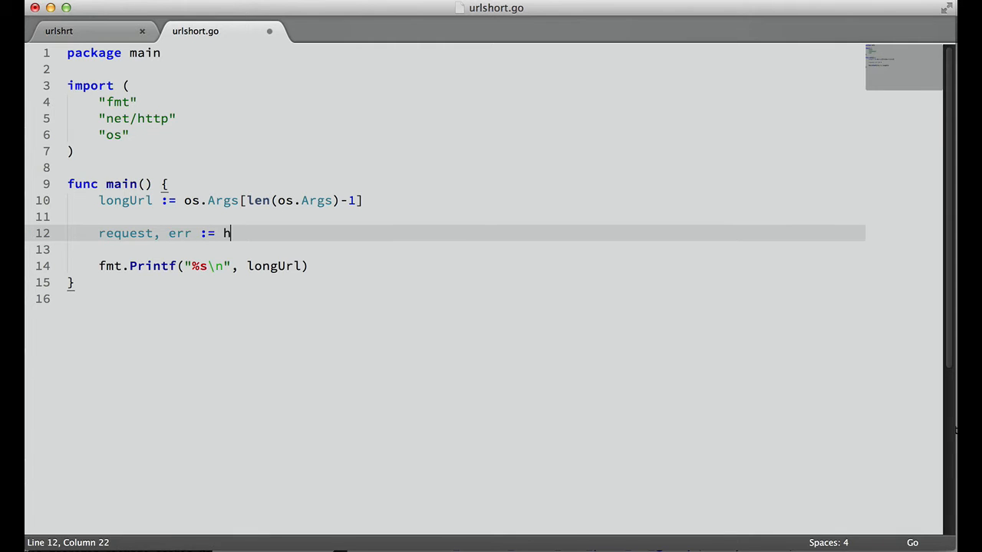
pyautogui.write('http.new')
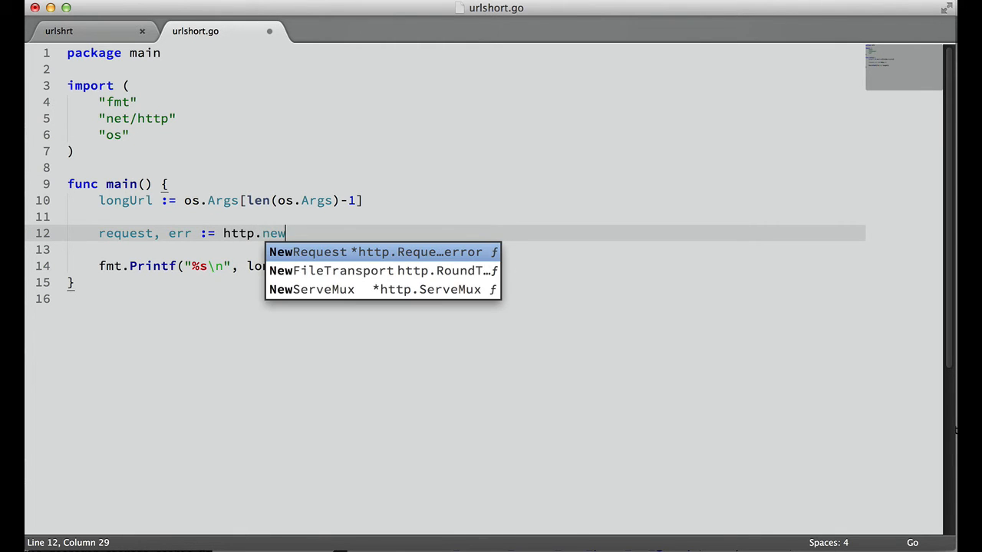
pyautogui.press('Tab')
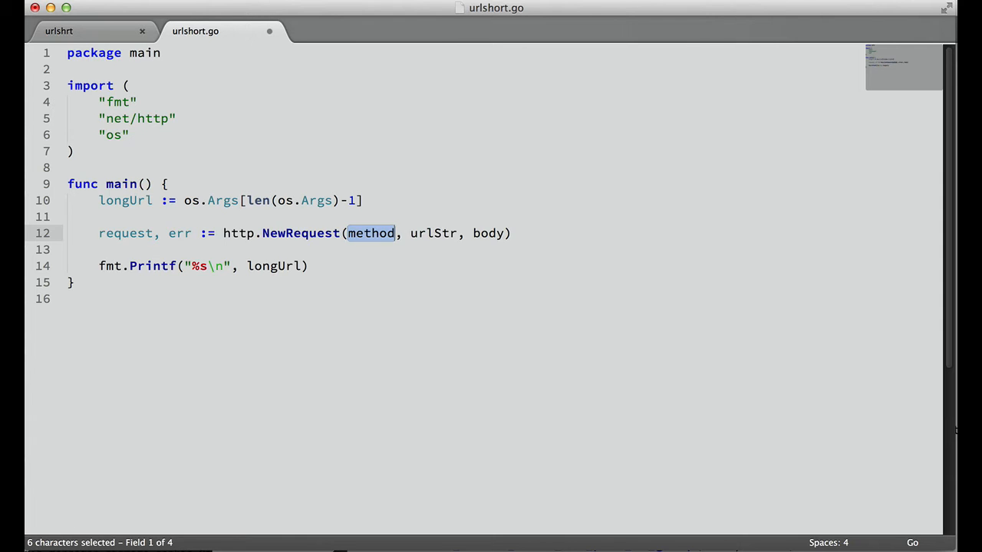
pyautogui.write('"POST')
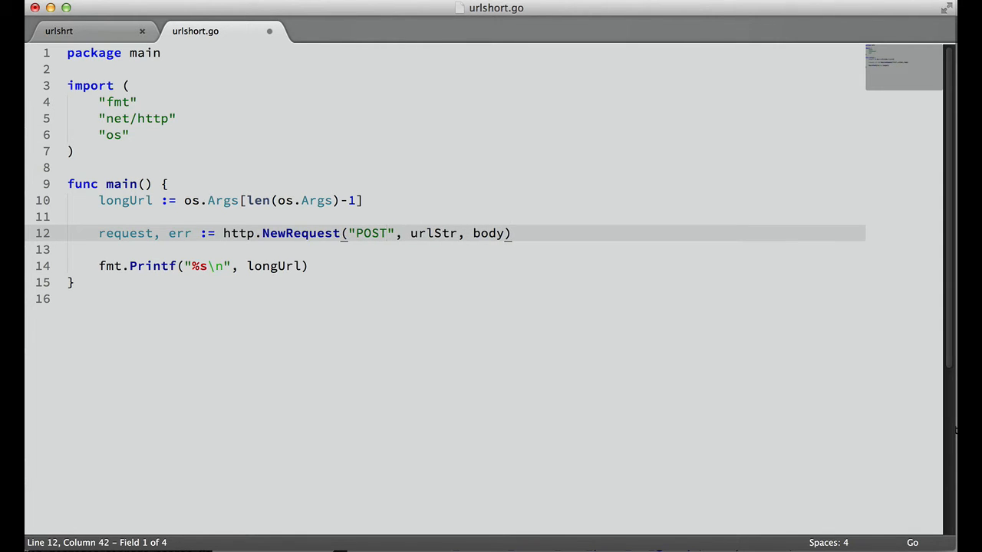
pyautogui.press('Right')
pyautogui.press('Right')
pyautogui.hotkey('alt', 'Right')
pyautogui.hotkey('alt', 'shift', 'Left')
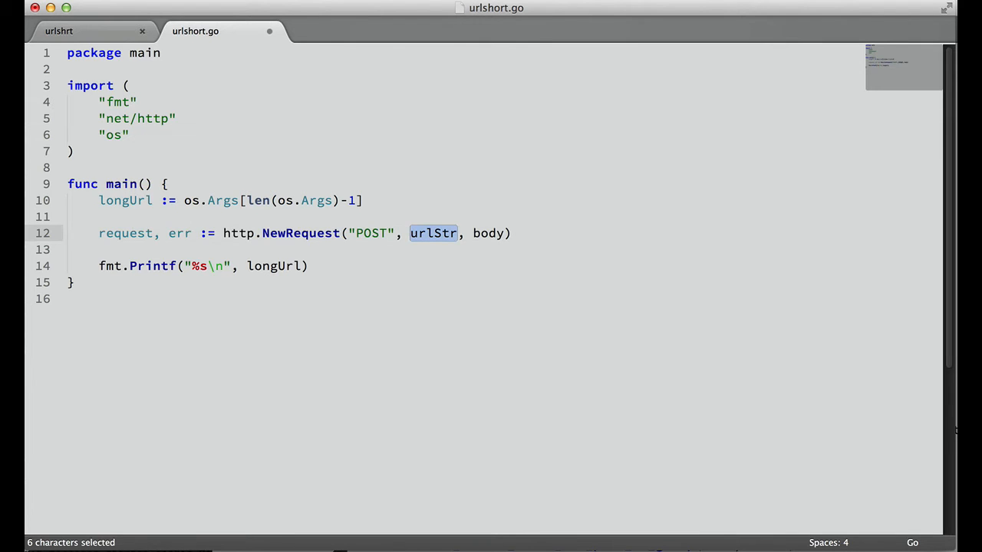
pyautogui.write('"')
pyautogui.press('BackSpace')
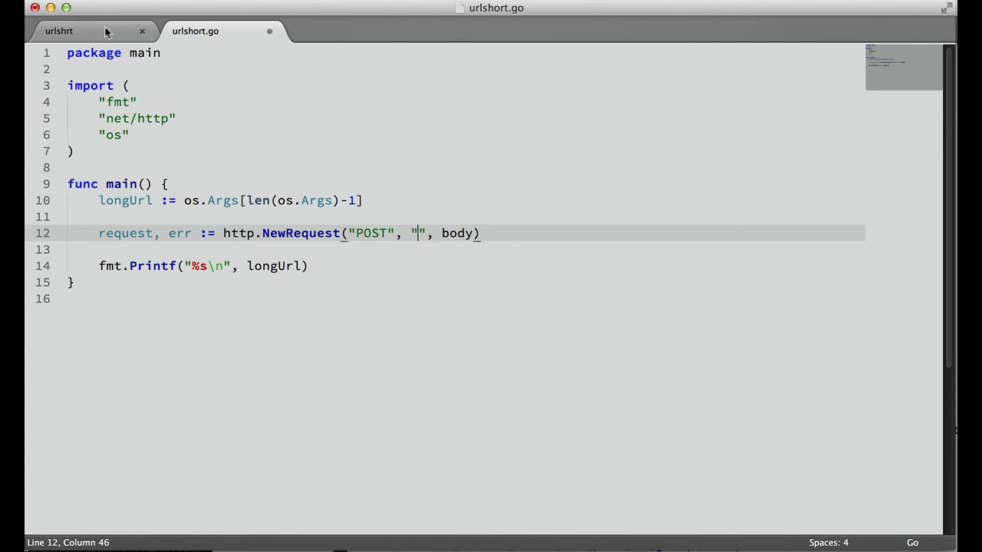
# Copy the googleapis urlshortener v1 endpoint from the Python script into the URL string
pyautogui.click(105, 31)
pyautogui.moveTo(190, 184)
pyautogui.mouseDown()
pyautogui.moveTo(565, 184)
pyautogui.moveTo(552, 184)
pyautogui.mouseUp()
pyautogui.press('super+c')
pyautogui.click(196, 31)
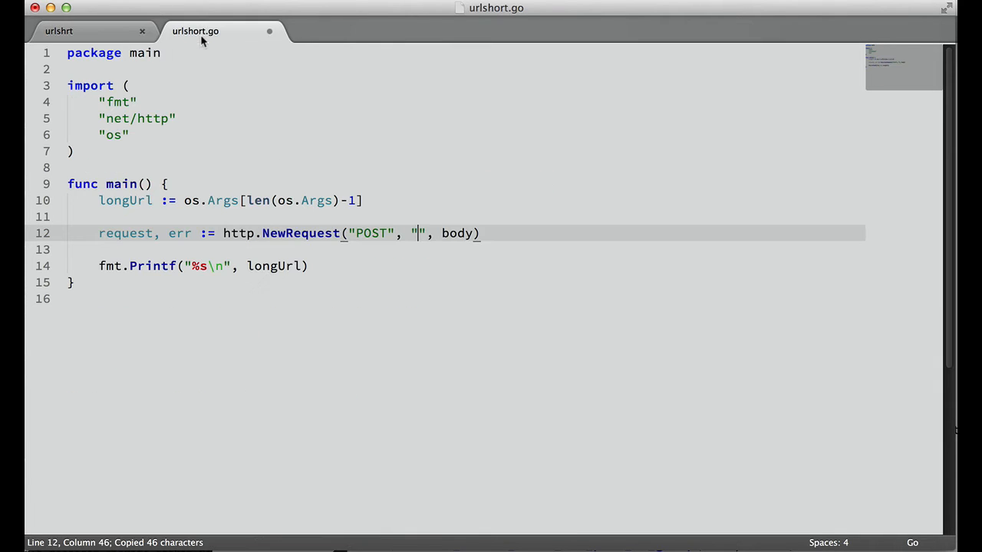
pyautogui.press('super+v')
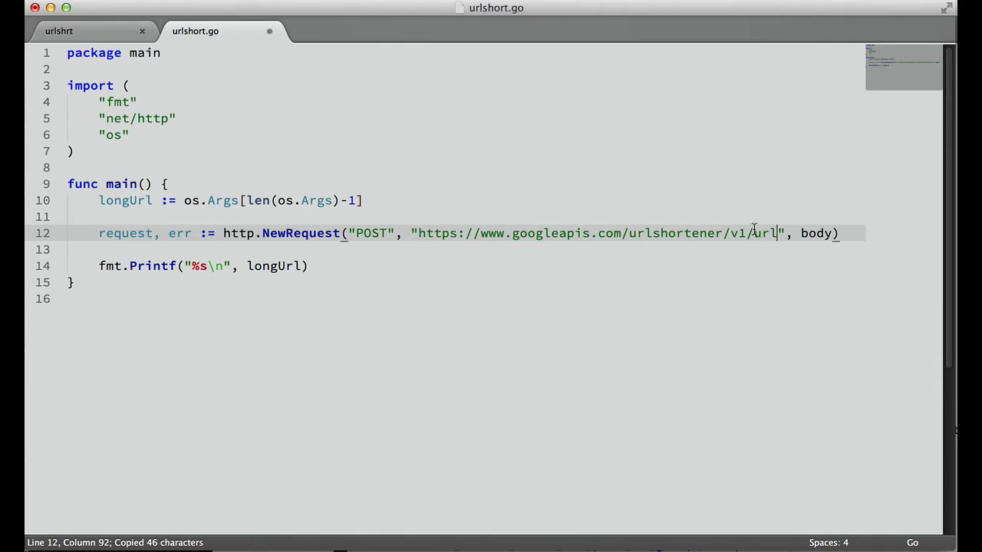
# Put the method, URL and body arguments of NewRequest each on their own line
pyautogui.click(345, 233)
pyautogui.press('Return')
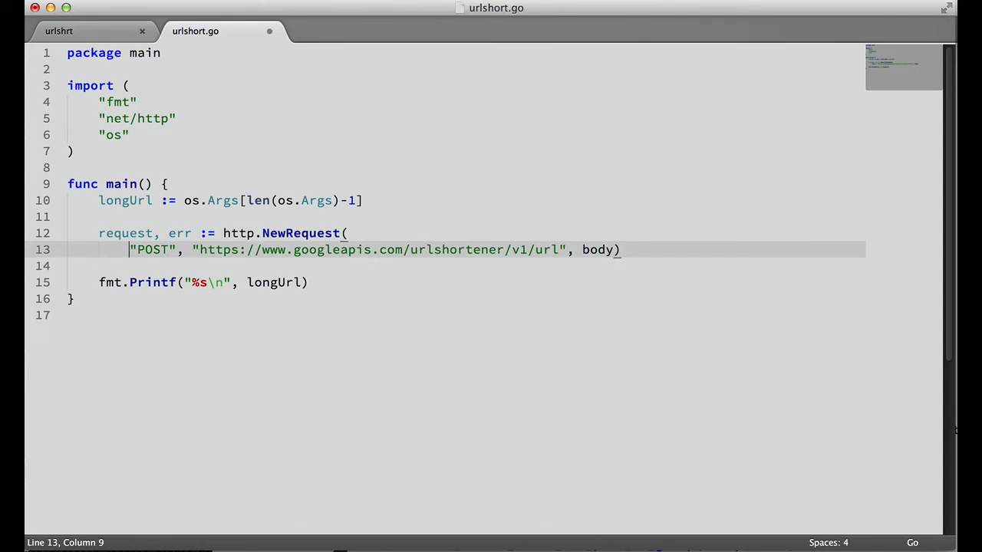
pyautogui.click(190, 250)
pyautogui.press('Return')
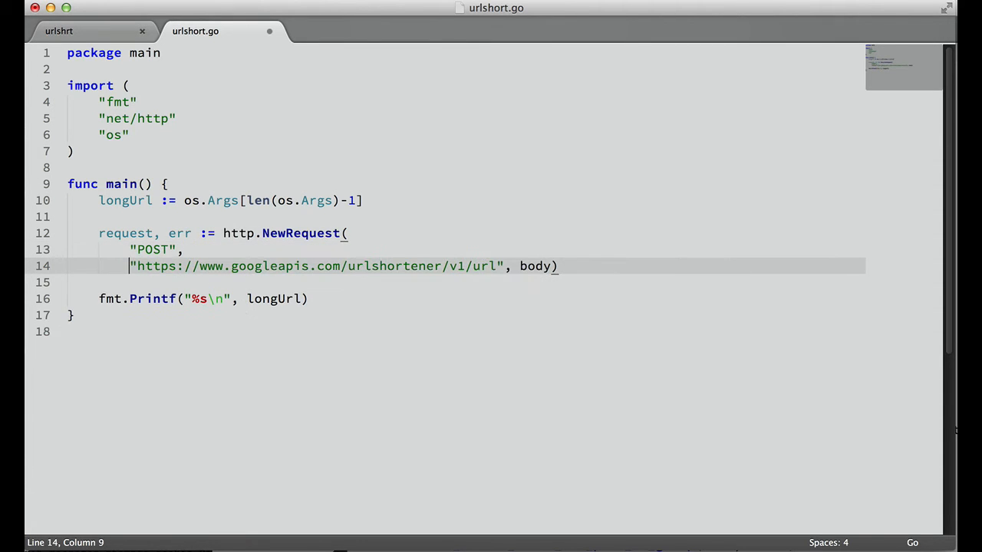
pyautogui.click(517, 265)
pyautogui.press('Return')
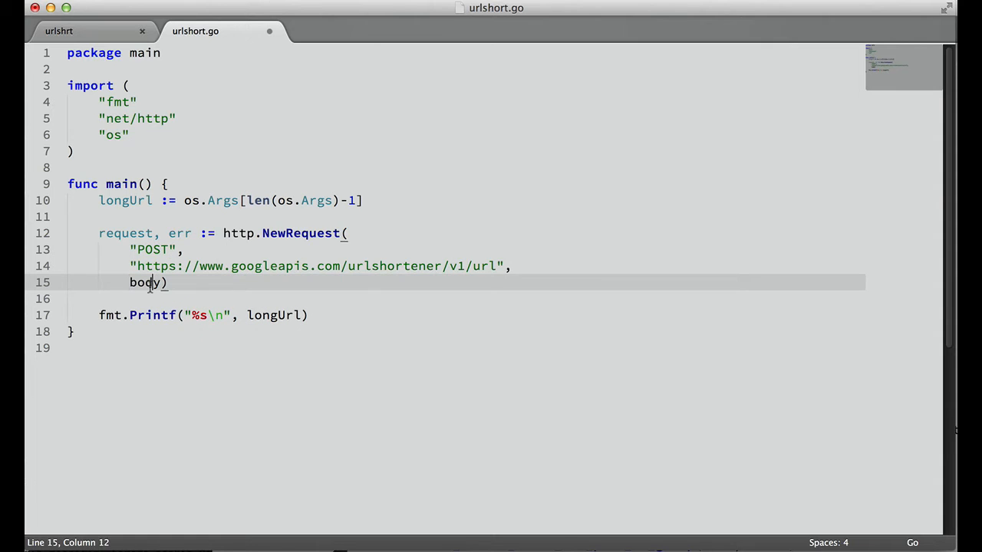
pyautogui.doubleClick(152, 282)
pyautogui.click(86, 40)
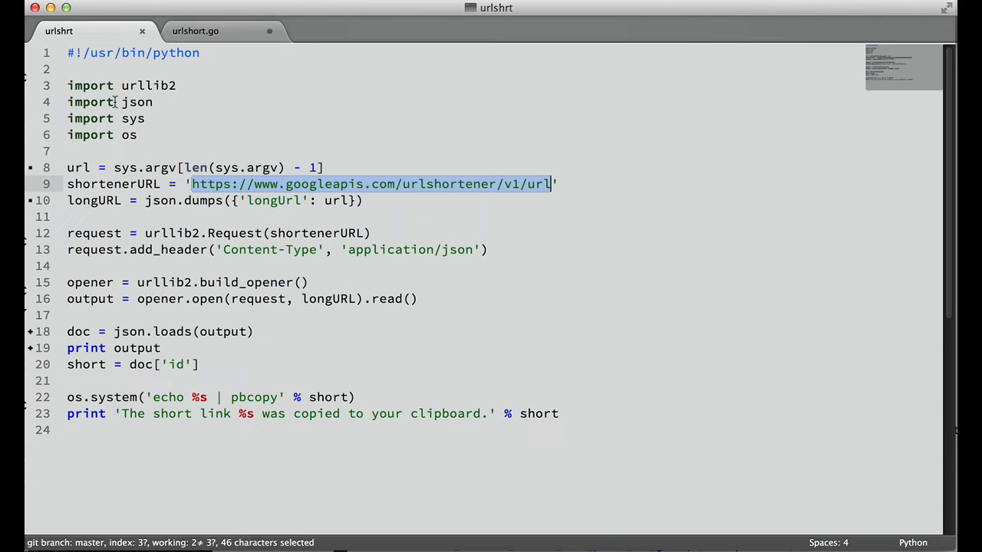
pyautogui.moveTo(144, 201); pyautogui.dragTo(384, 202)
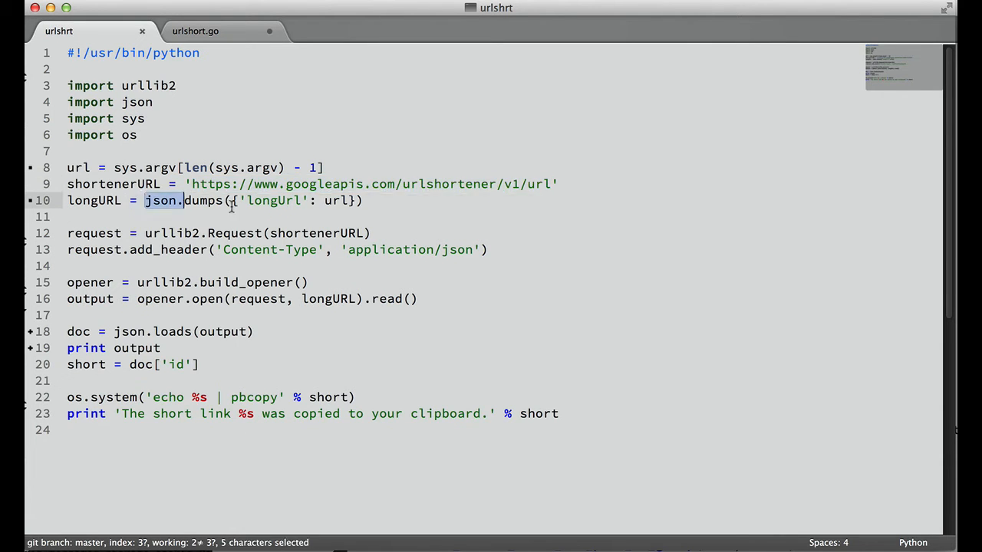
pyautogui.click(300, 249)
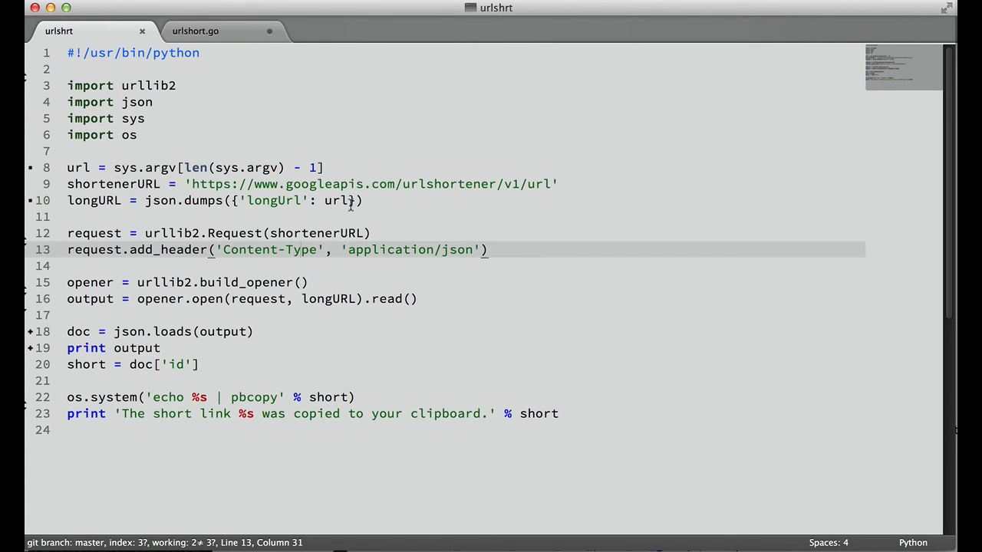
pyautogui.click(376, 200)
pyautogui.moveTo(376, 200); pyautogui.dragTo(107, 201)
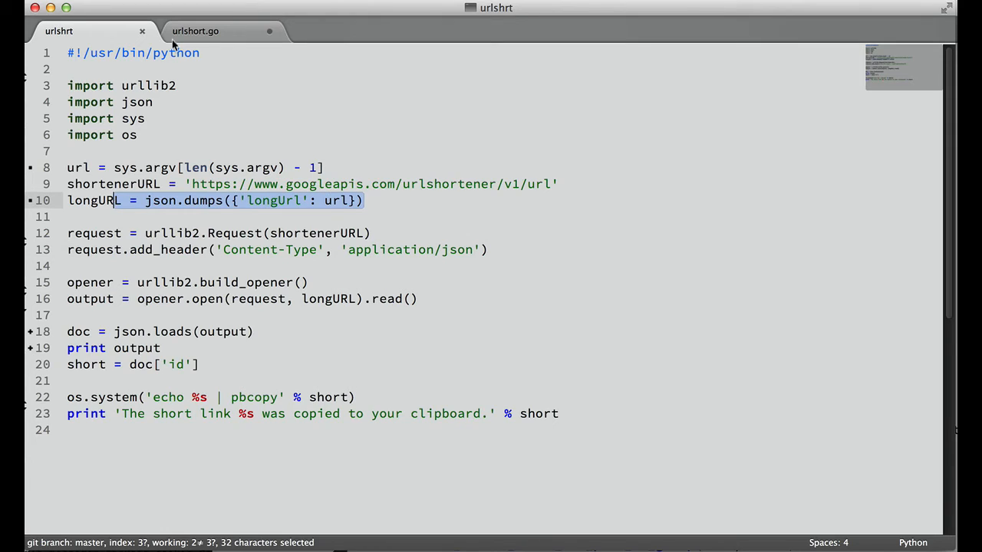
pyautogui.click(195, 30)
pyautogui.click(199, 282)
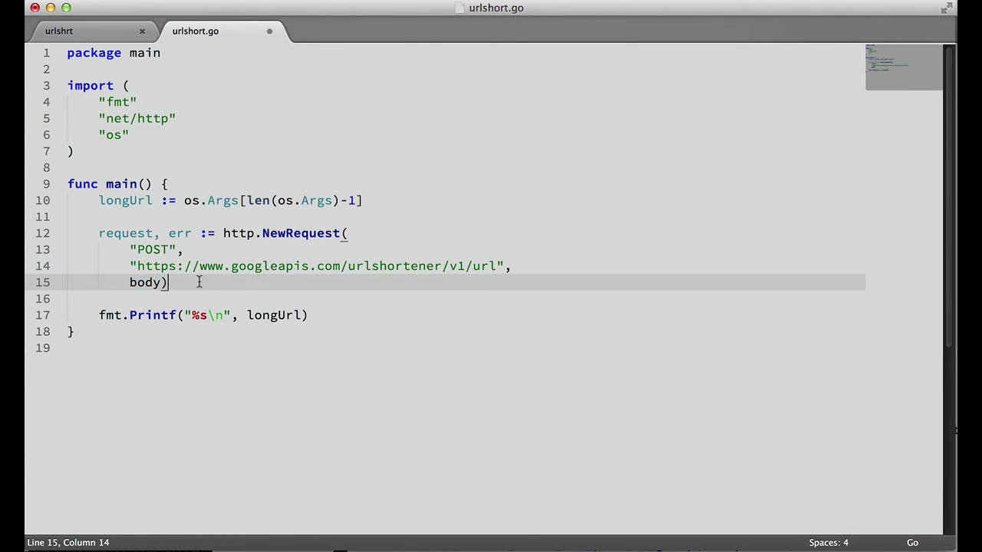
pyautogui.doubleClick(311, 234)
pyautogui.doubleClick(142, 284)
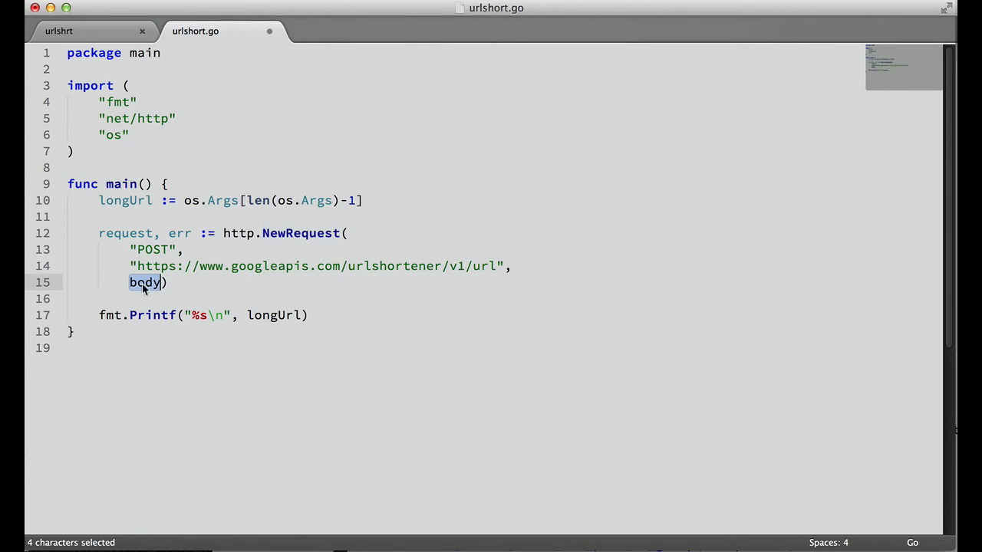
pyautogui.click(147, 135)
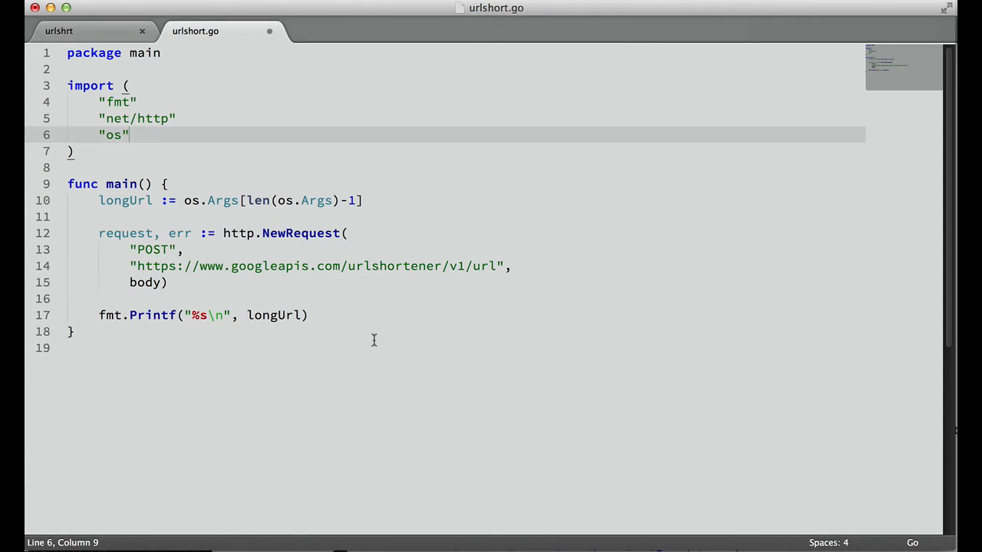
# Add "bytes" to the imports, save, and insert a blank line above the request
pyautogui.press('Return')
pyautogui.write('"bytes')
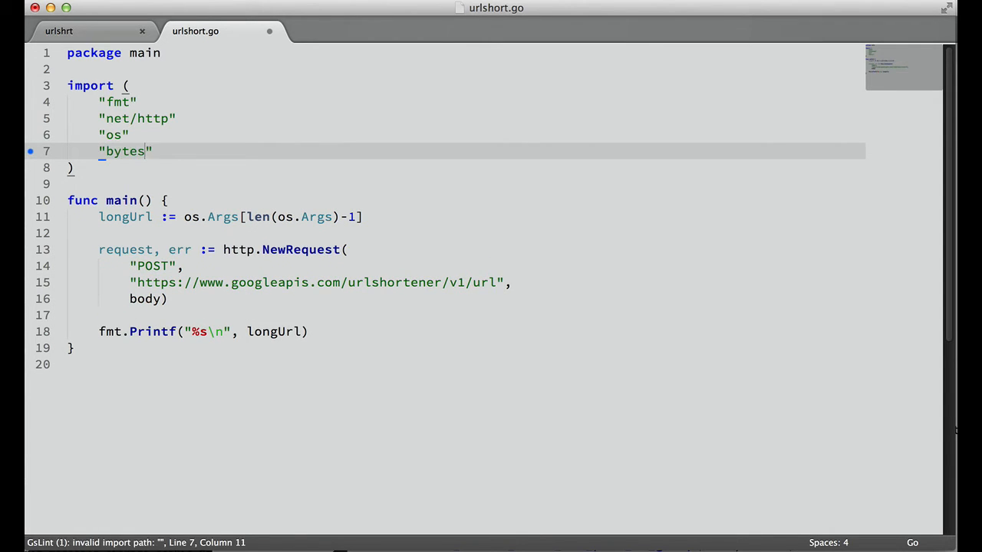
pyautogui.press('super+s')
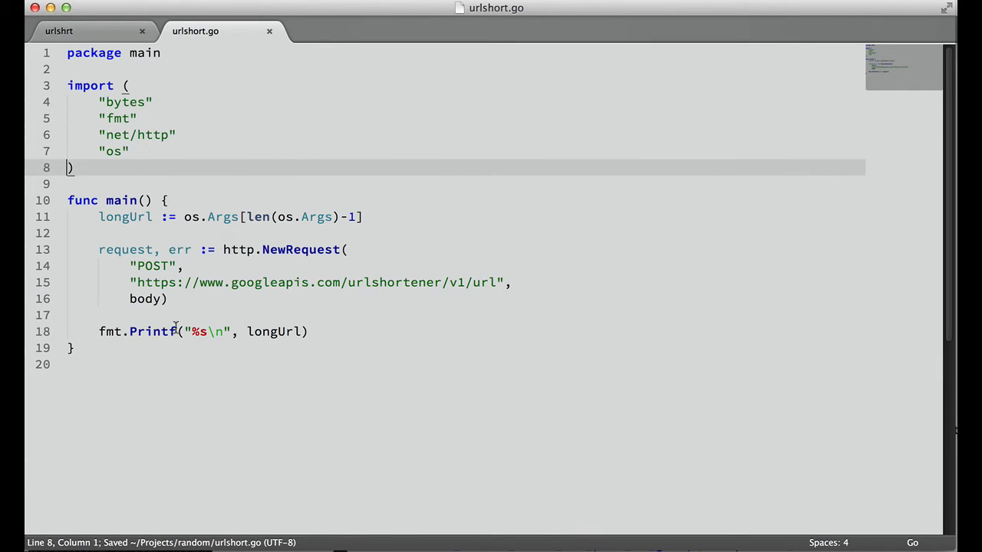
pyautogui.click(146, 233)
pyautogui.press('Return')
pyautogui.press('Tab')
pyautogui.write('body = : by')
# Write body =: bytes.NewBufferString via autocomplete and select its placeholder argument s
pyautogui.press('Tab')
pyautogui.write('.')
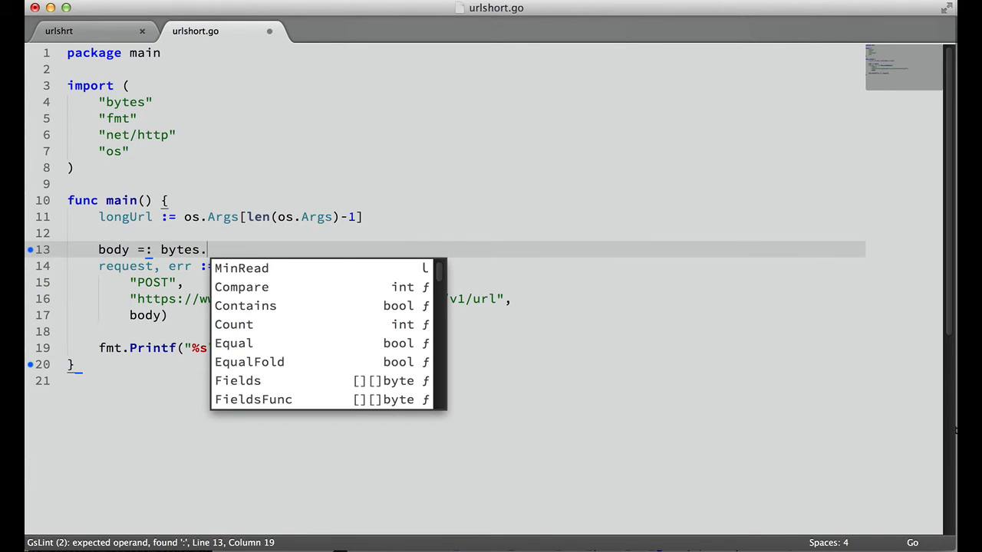
pyautogui.write('n')
pyautogui.press('Down')
pyautogui.press('Down')
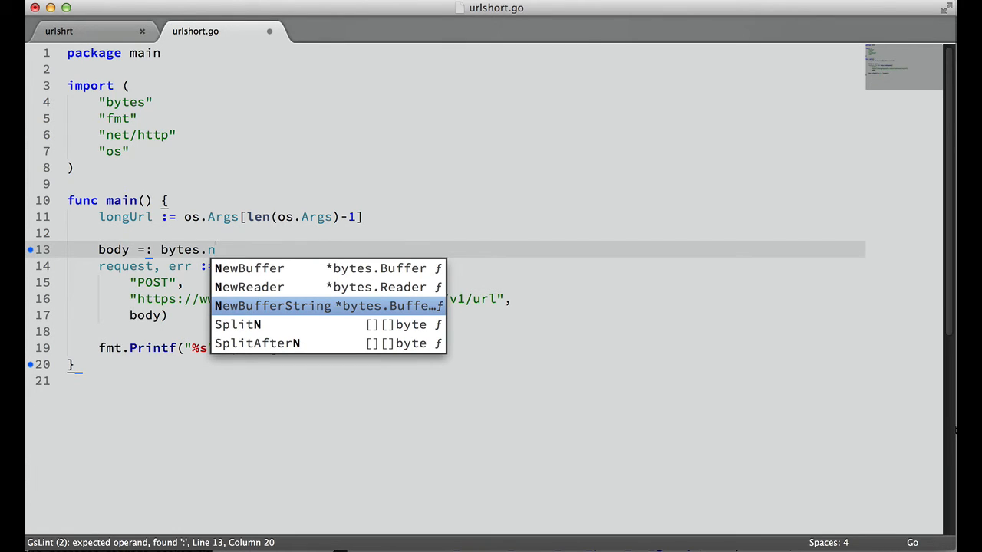
pyautogui.press('Tab')
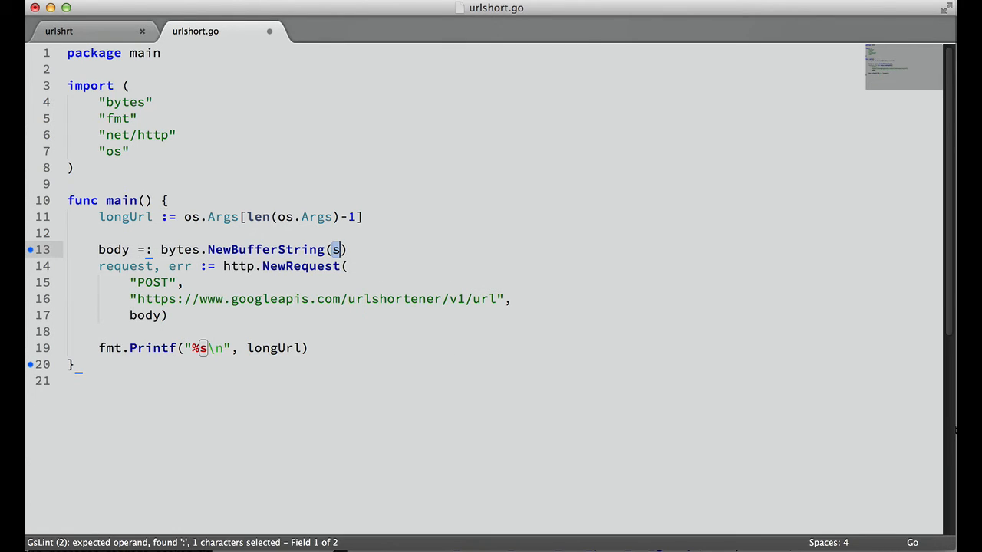
pyautogui.click(339, 249)
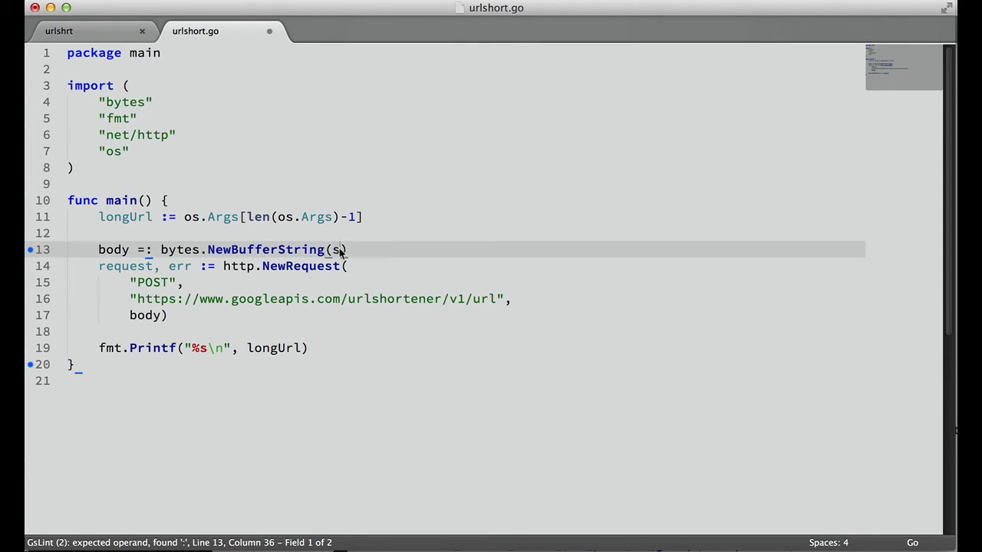
pyautogui.doubleClick(336, 249)
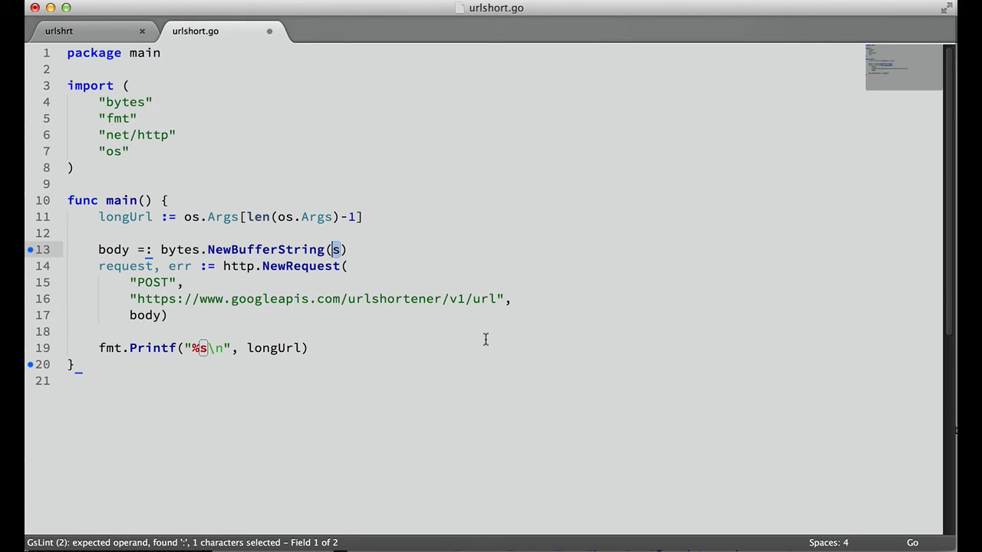
pyautogui.write('fmt.')
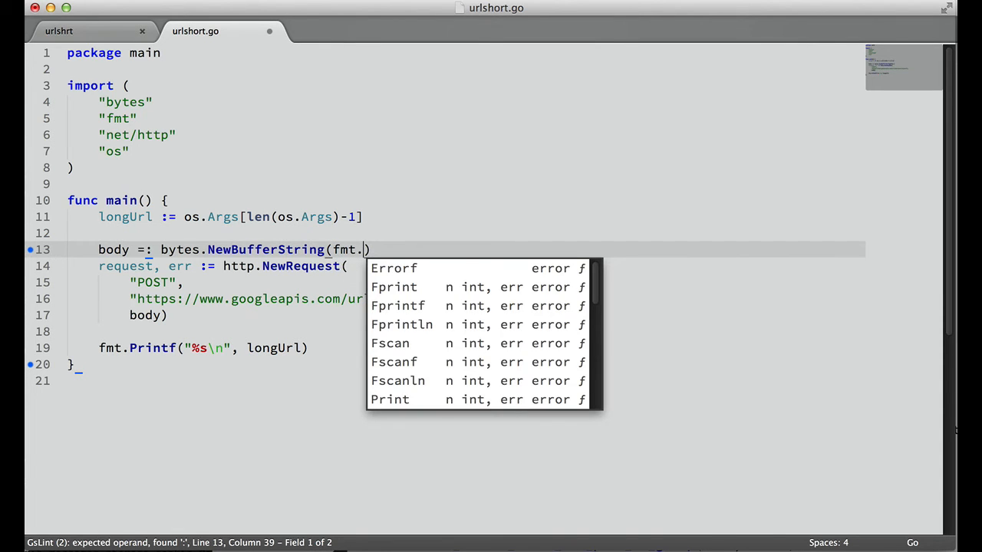
pyautogui.write('s')
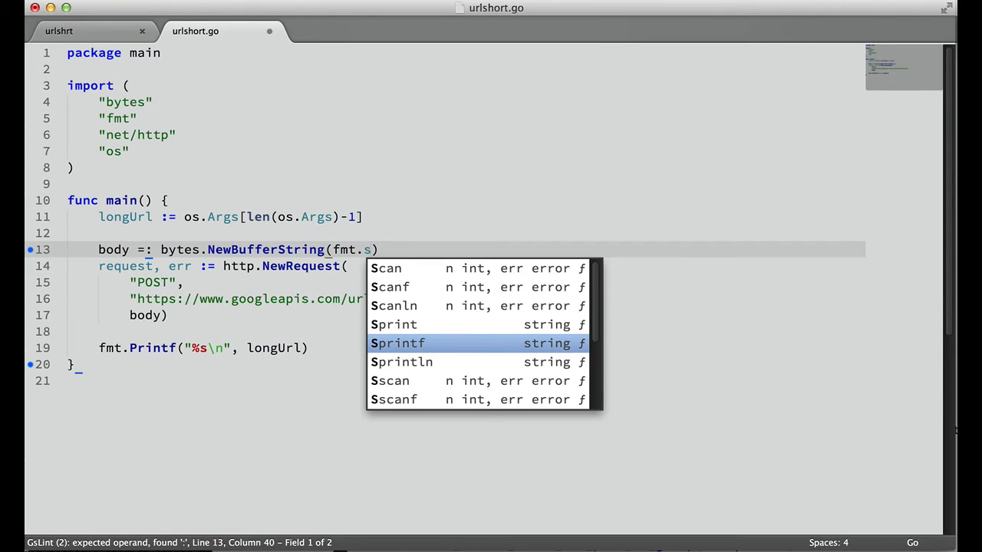
# Wrap the buffer in fmt.Sprintf with a backtick format string and closing parens on separate lines
pyautogui.press('Tab')
pyautogui.write('"')
pyautogui.press('BackSpace')
pyautogui.press('BackSpace')
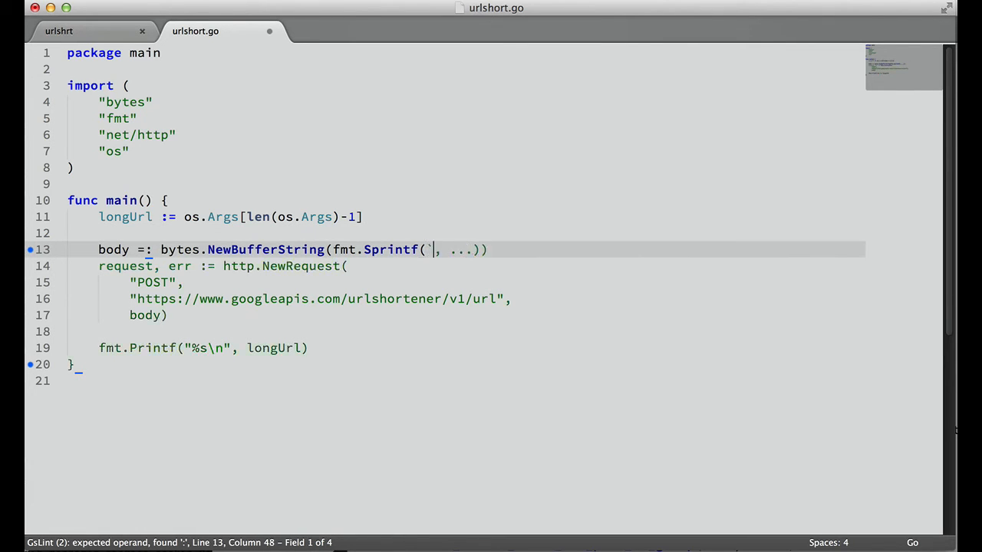
pyautogui.write('`')
pyautogui.press('Left')
pyautogui.press('Left')
pyautogui.press('Return')
pyautogui.press('End')
pyautogui.press('Left')
pyautogui.press('Left')
pyautogui.hotkey('shift', 'Left')
pyautogui.hotkey('shift', 'Left')
pyautogui.hotkey('shift', 'Left')
pyautogui.press('BackSpace')
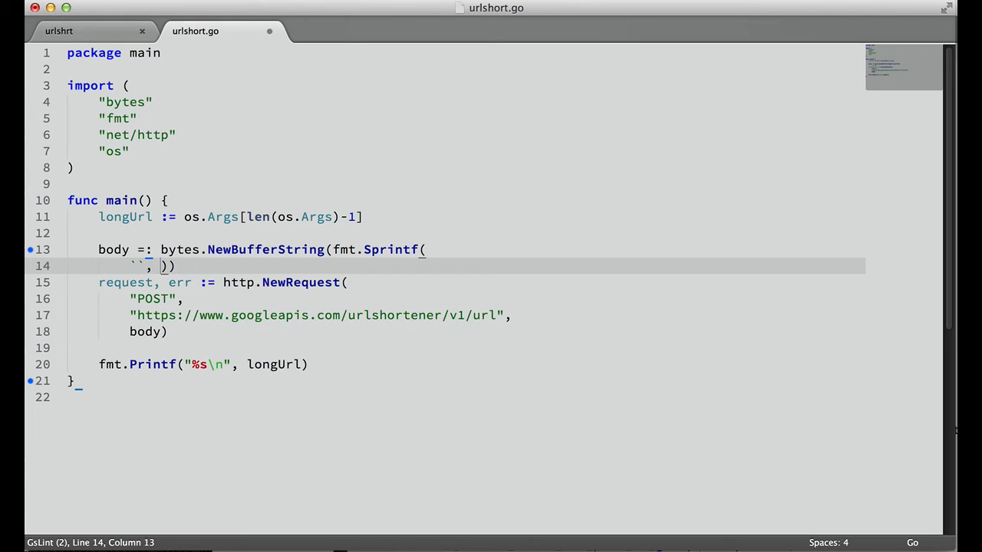
pyautogui.press('Left')
pyautogui.press('Return')
pyautogui.press('Up')
pyautogui.press('Right')
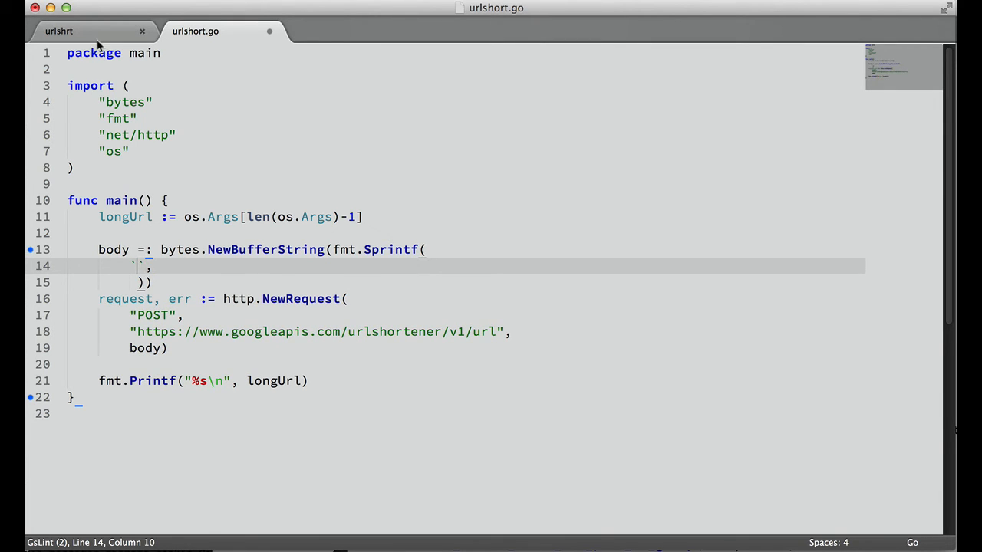
# Review the payload dictionary in the Python urlshrt script, then return to Go
pyautogui.click(59, 30)
pyautogui.moveTo(113, 200)
pyautogui.mouseDown()
pyautogui.moveTo(359, 201)
pyautogui.moveTo(198, 213)
pyautogui.moveTo(230, 204)
pyautogui.mouseUp()
pyautogui.click(384, 201)
pyautogui.click(215, 31)
pyautogui.write('{"longUrl":"')
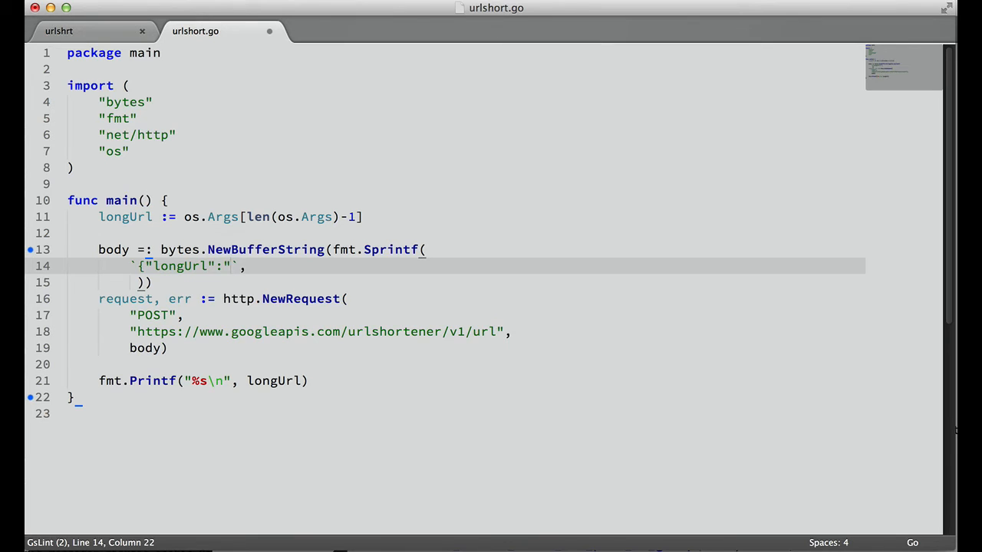
pyautogui.write('%s"')
# Pass longUrl as the %s argument, add a blank line before NewRequest, and save
pyautogui.click(138, 284)
pyautogui.write('lon')
pyautogui.press('Tab')
pyautogui.doubleClick(176, 282)
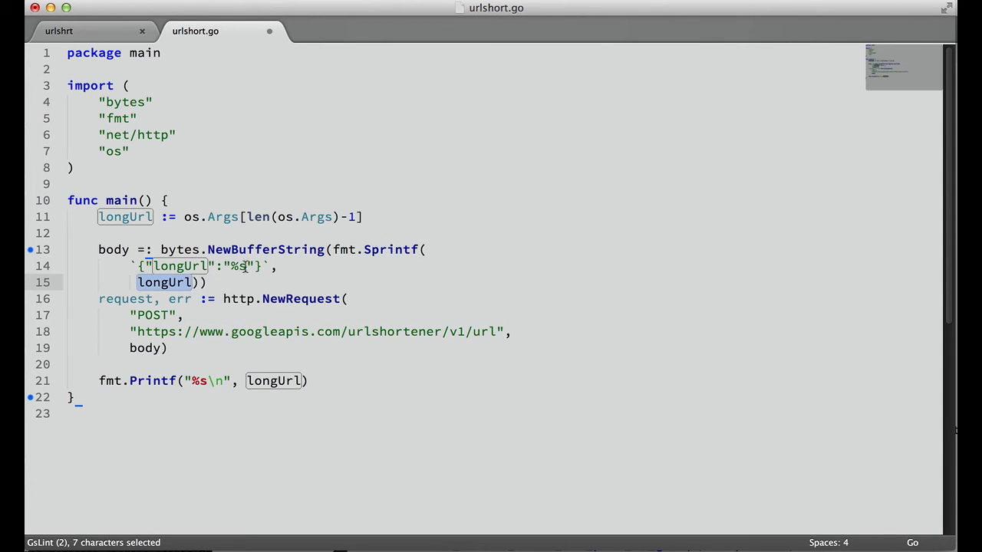
pyautogui.click(246, 266)
pyautogui.doubleClick(237, 266)
pyautogui.click(209, 282)
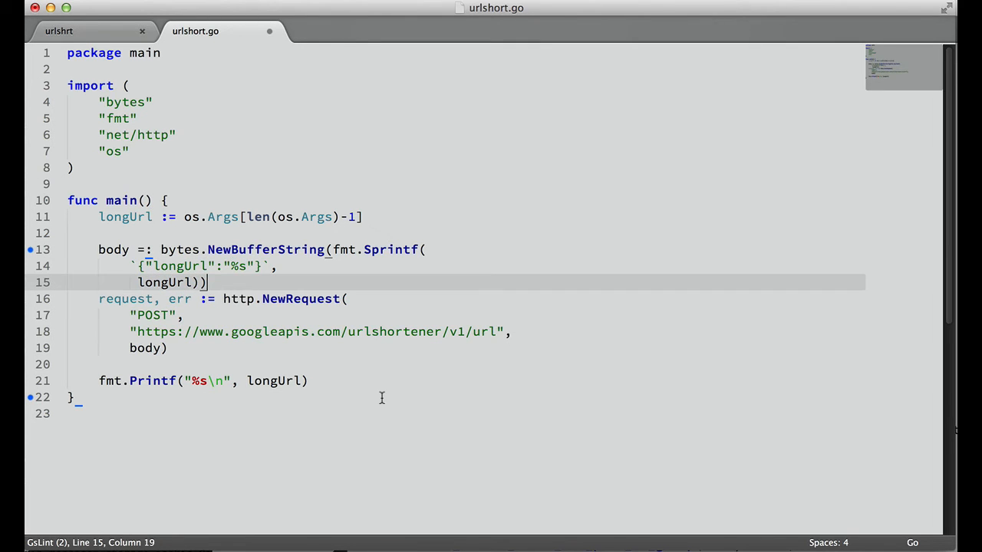
pyautogui.press('Return')
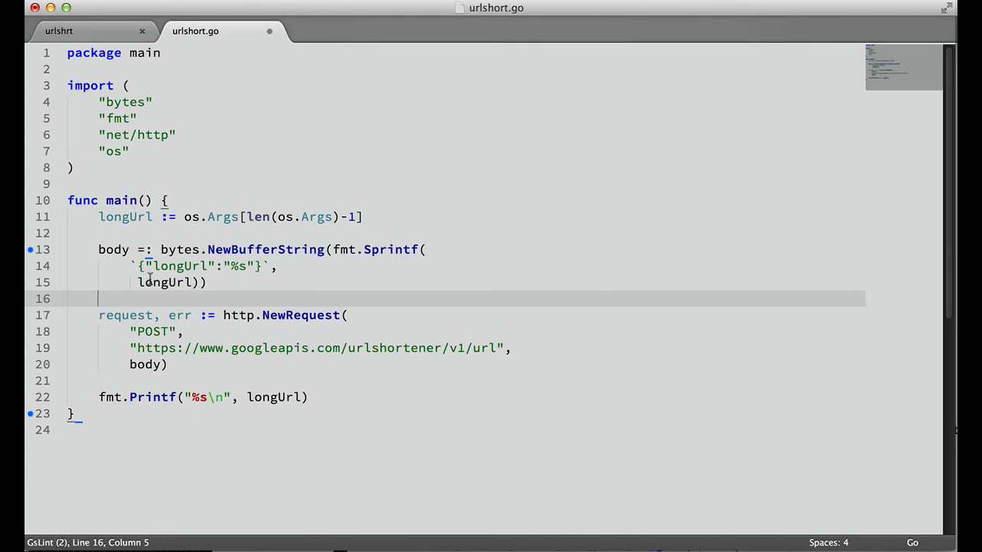
pyautogui.click(139, 364)
pyautogui.doubleClick(139, 364)
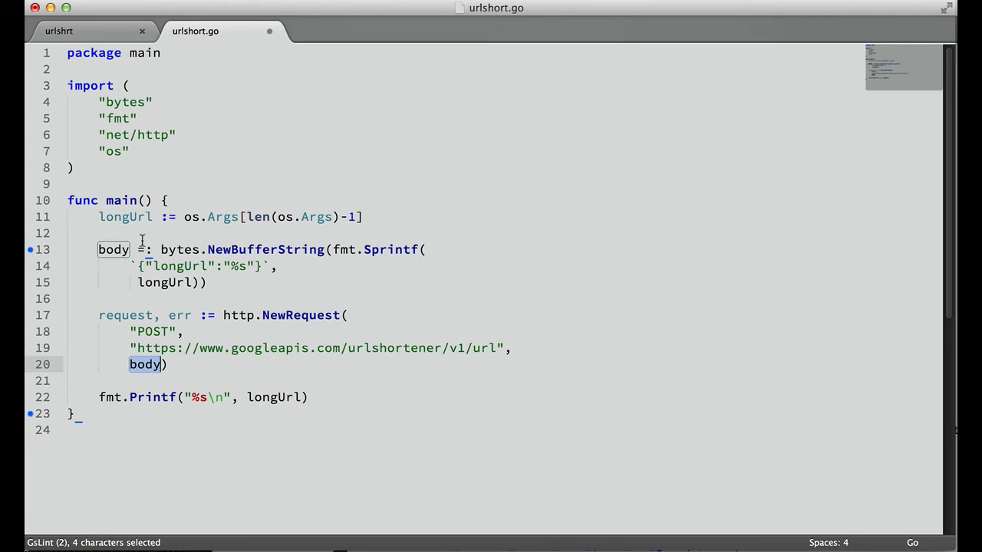
pyautogui.click(198, 364)
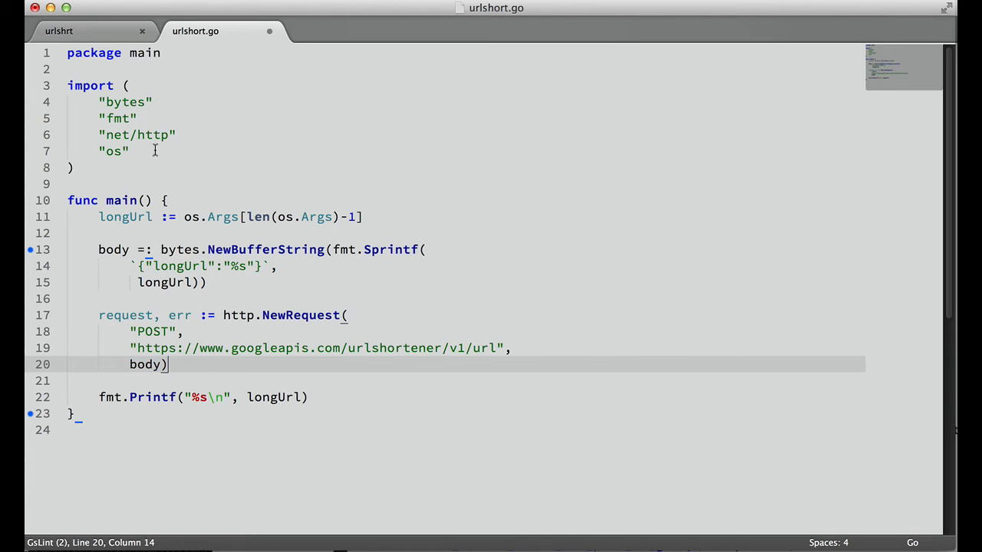
pyautogui.press('super+s')
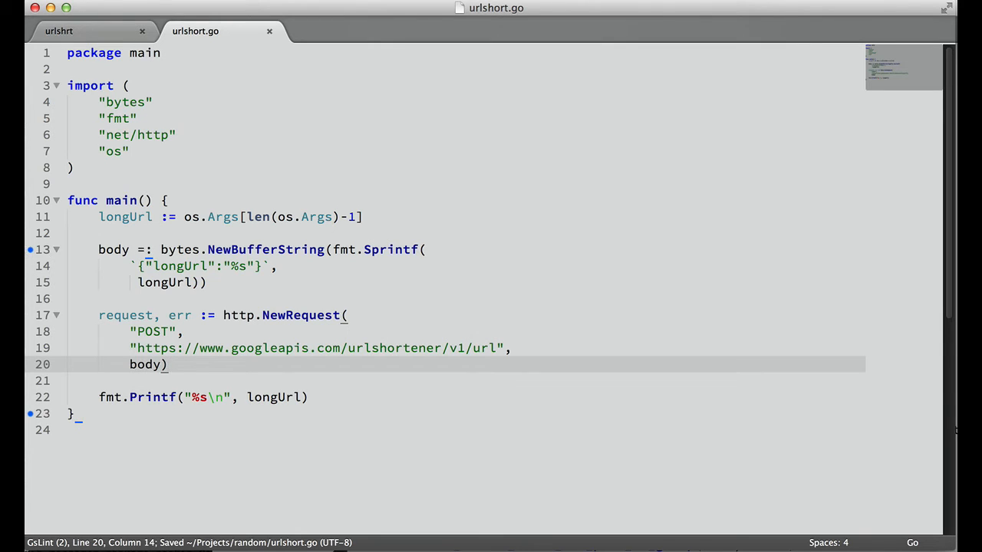
# Change the body declaration's =: to := on line 13 and save urlshort.go
pyautogui.click(34, 249)
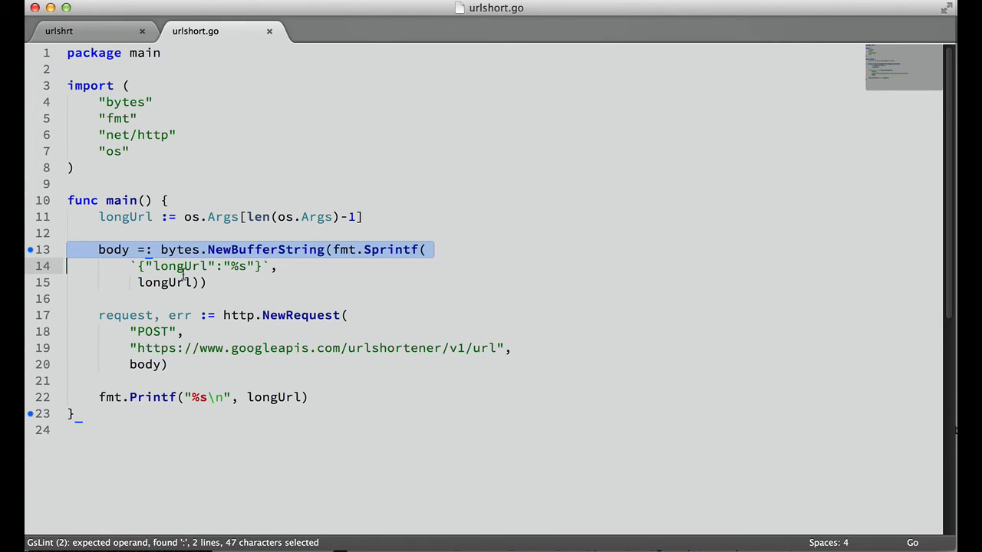
pyautogui.click(154, 249)
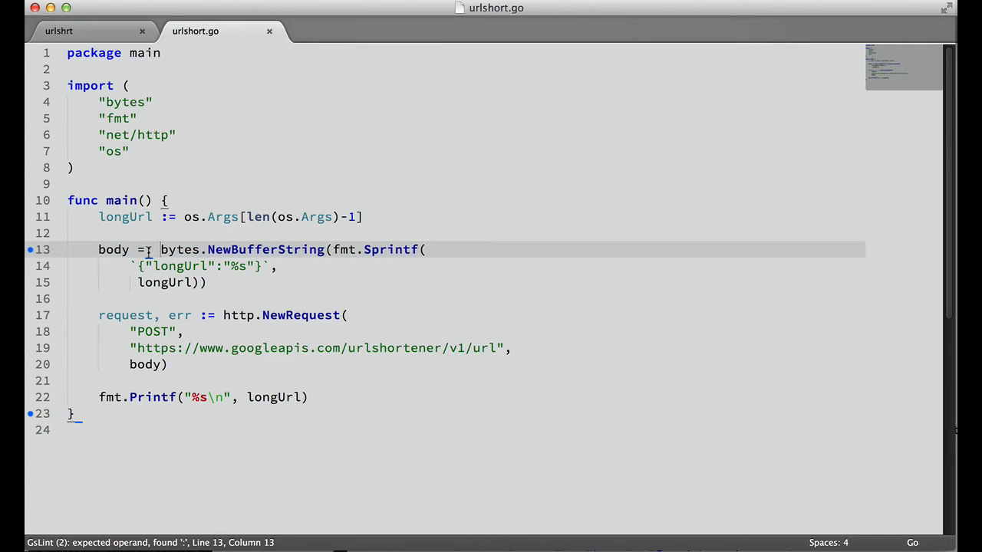
pyautogui.press('BackSpace')
pyautogui.write('"')
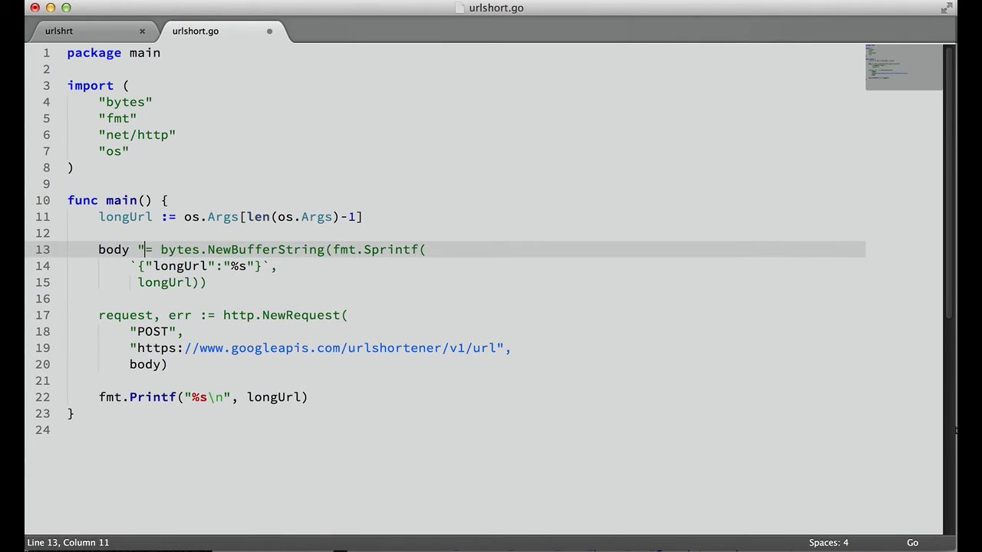
pyautogui.press('BackSpace')
pyautogui.write(':')
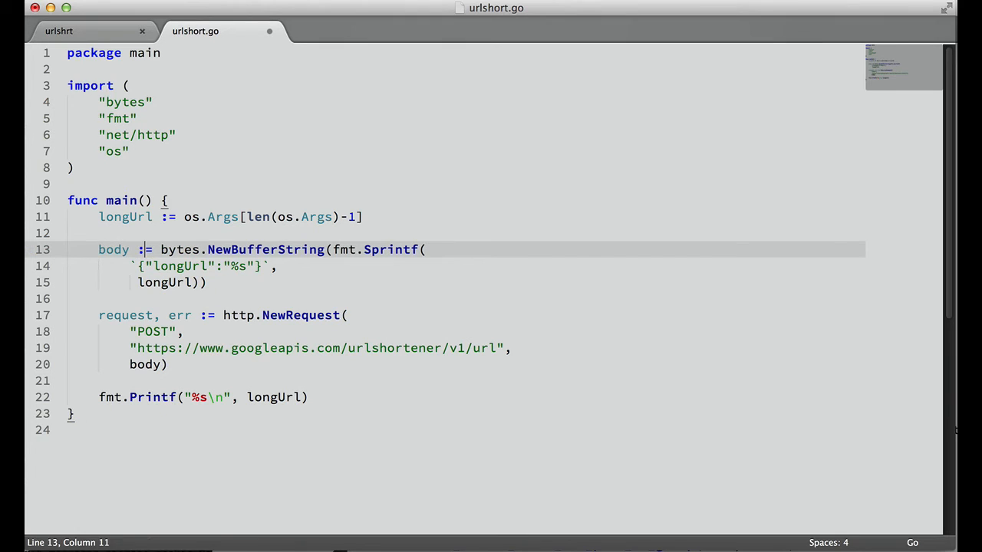
pyautogui.press('super+s')
pyautogui.click(228, 266)
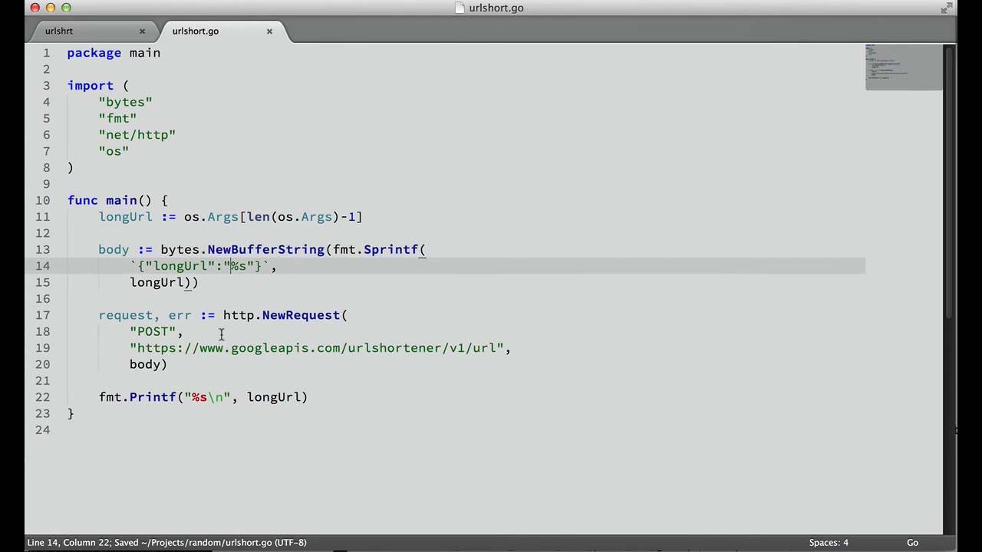
pyautogui.click(215, 285)
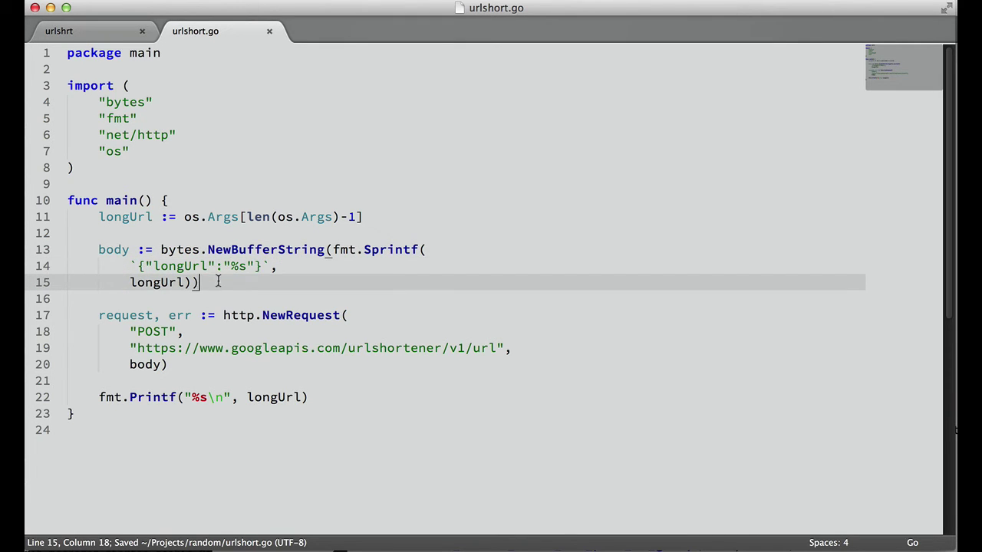
# Add blank lines after NewRequest and review the Python Content-Type header line
pyautogui.click(190, 368)
pyautogui.press('Return')
pyautogui.press('Return')
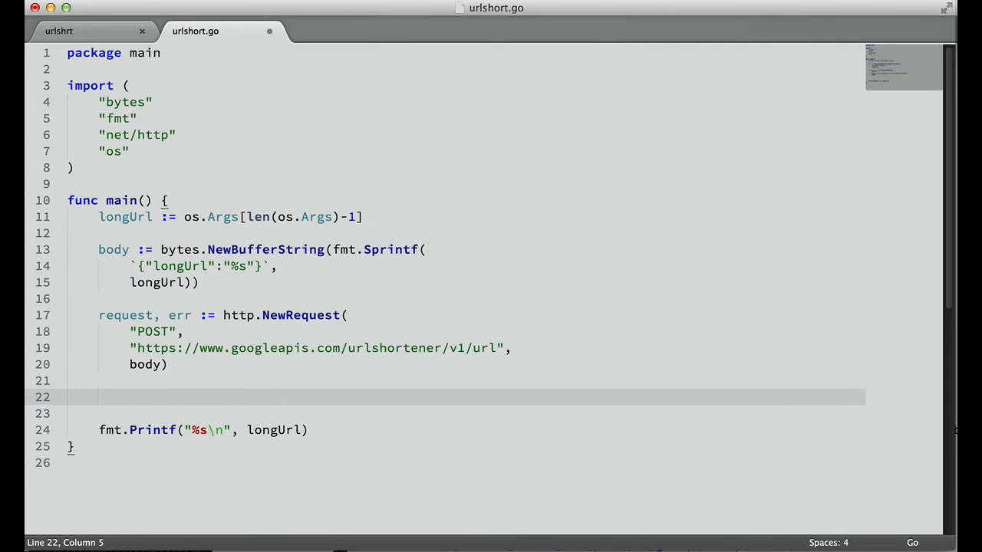
pyautogui.click(110, 37)
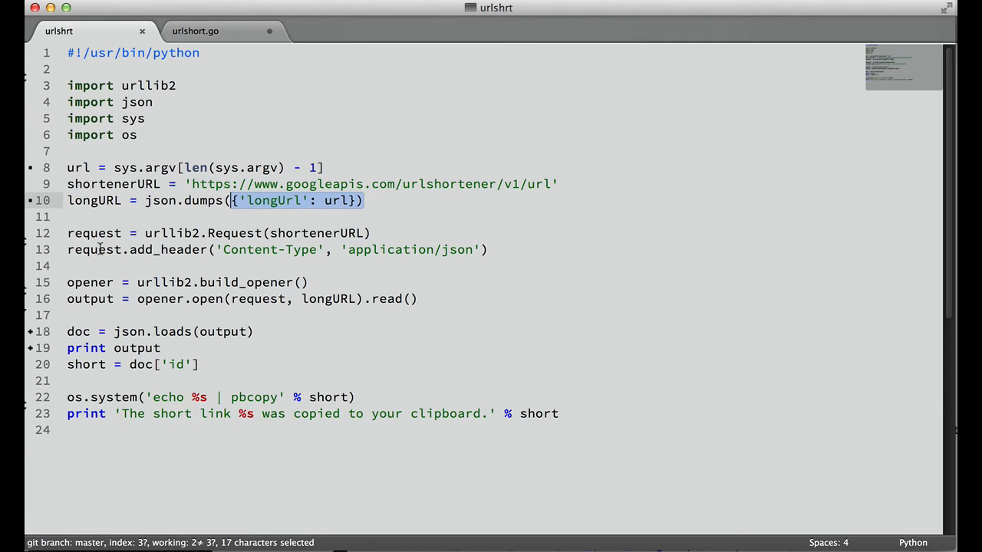
pyautogui.moveTo(81, 246); pyautogui.dragTo(381, 250)
pyautogui.moveTo(449, 253); pyautogui.dragTo(495, 252)
pyautogui.click(195, 31)
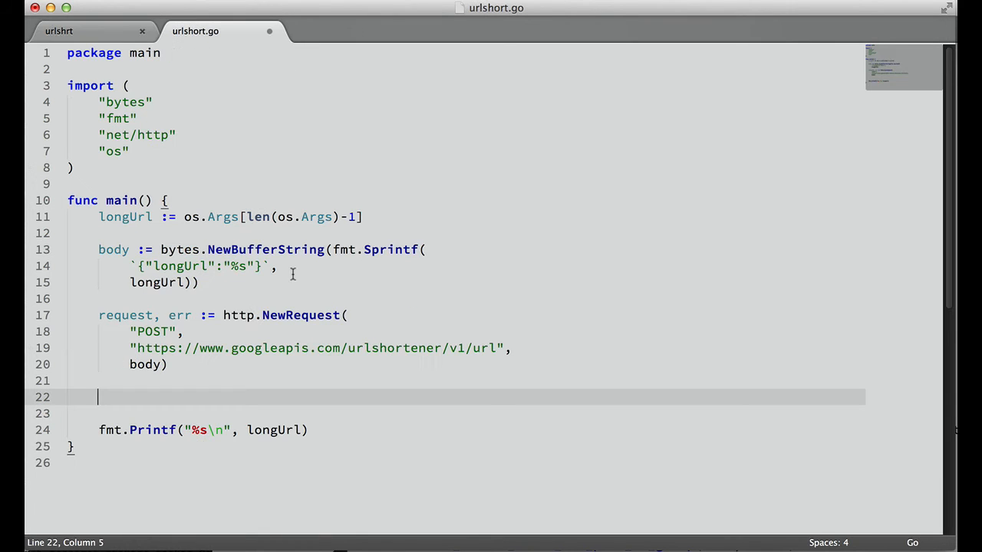
pyautogui.write('req')
# Write request.Header.Add("Content-Type", "application/json") using autocomplete
pyautogui.press('Tab')
pyautogui.write('.h')
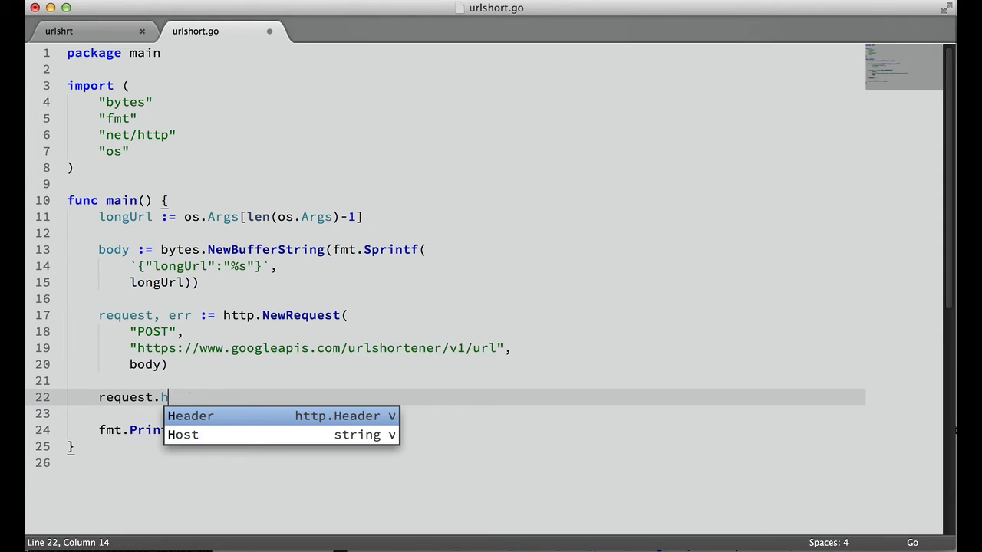
pyautogui.press('Tab')
pyautogui.write('.')
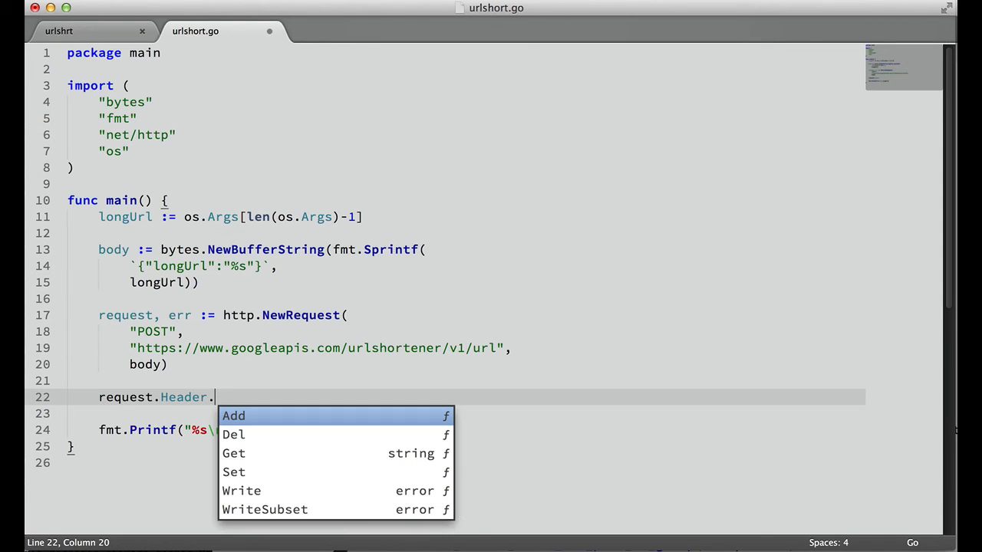
pyautogui.press('Tab')
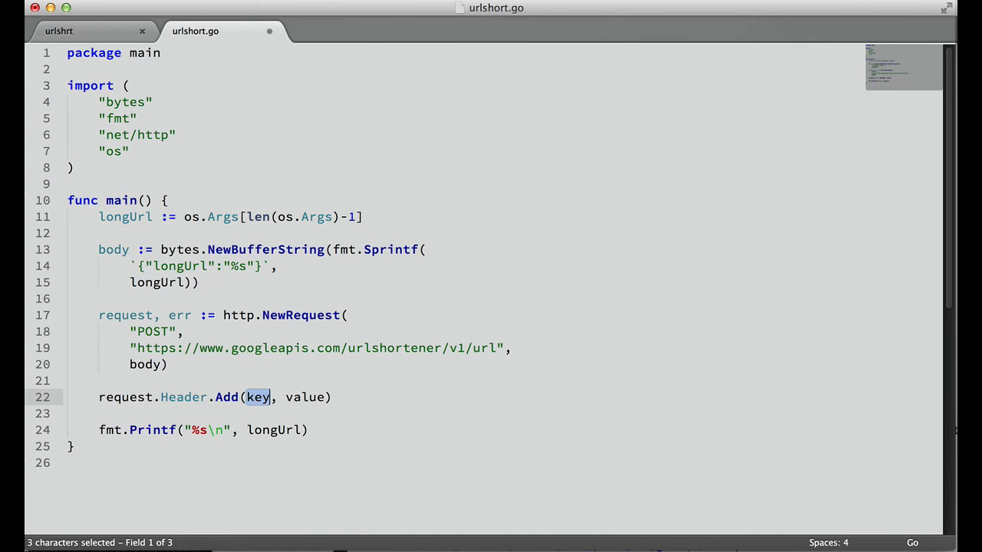
pyautogui.write('"Content-')
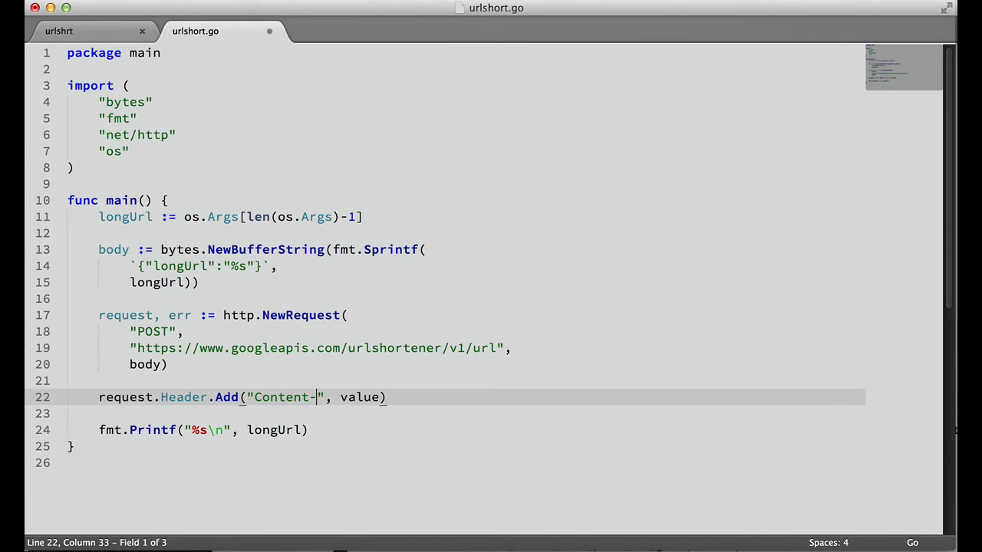
pyautogui.write('Type')
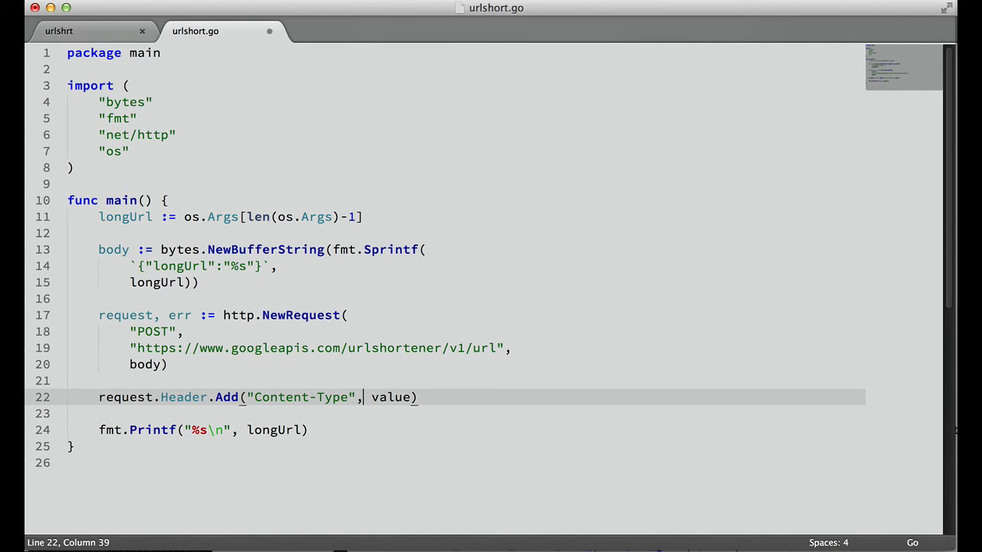
pyautogui.press('Tab')
pyautogui.write('"application/json')
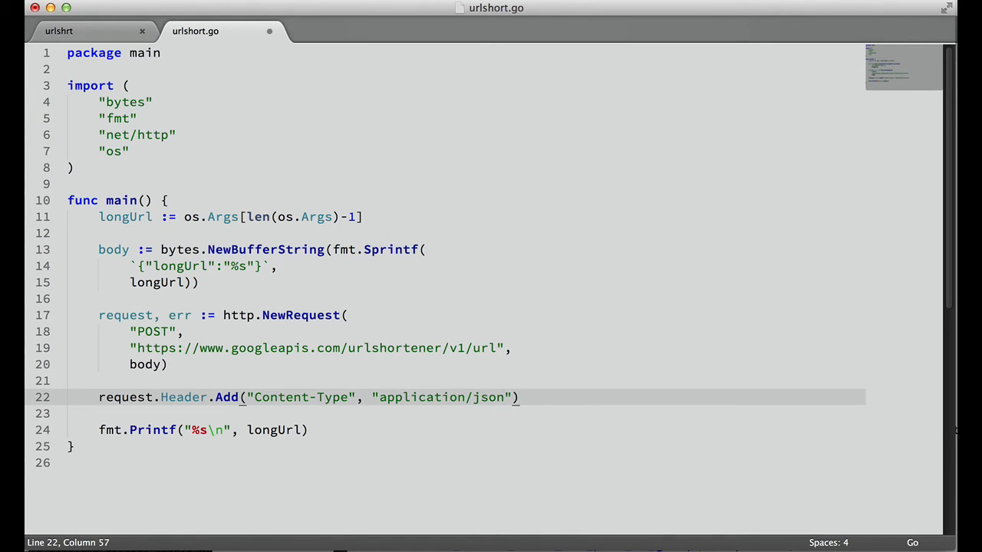
# Declare client := http.Client{} on a new line below the header
pyautogui.press('Return')
pyautogui.press('Return')
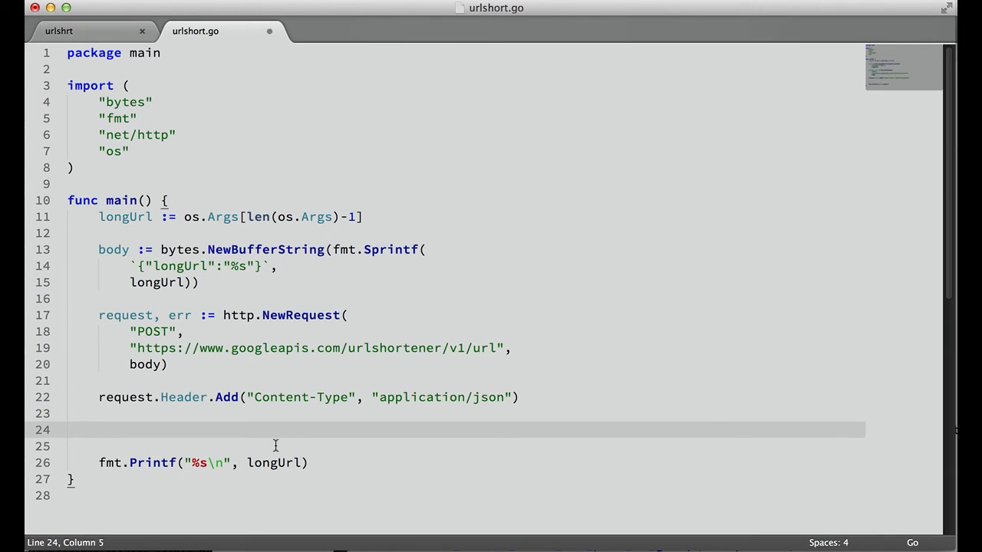
pyautogui.doubleClick(129, 316)
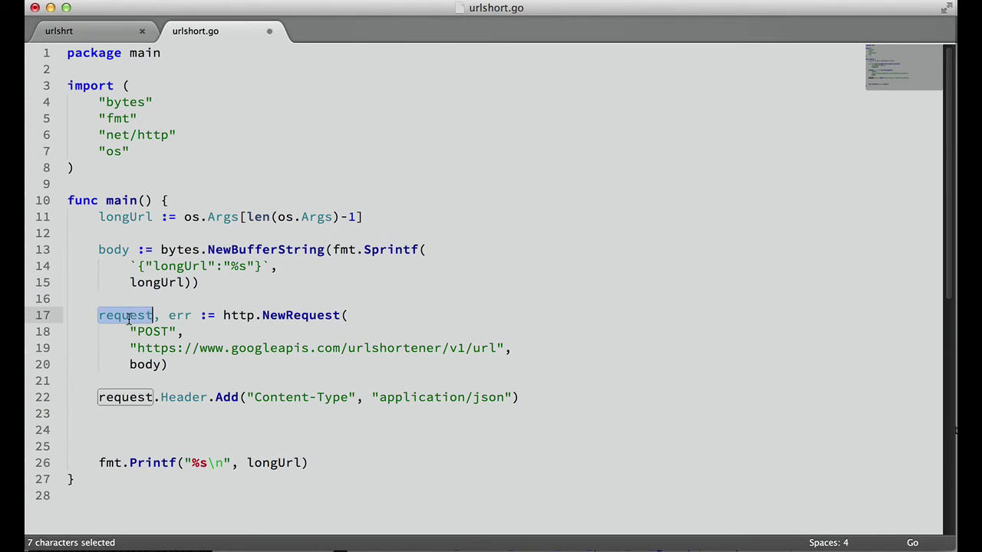
pyautogui.click(137, 430)
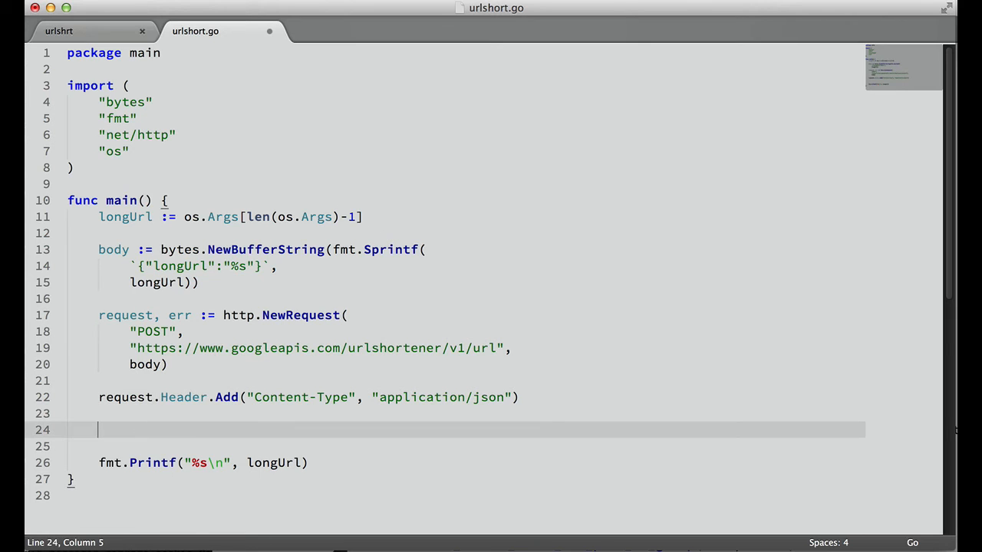
pyautogui.write('l')
pyautogui.press('BackSpace')
pyautogui.write('cient')
pyautogui.press('BackSpace')
pyautogui.press('BackSpace')
pyautogui.press('BackSpace')
pyautogui.press('BackSpace')
pyautogui.write('lient, err')
pyautogui.press('BackSpace')
pyautogui.press('BackSpace')
pyautogui.press('BackSpace')
pyautogui.press('BackSpace')
pyautogui.write(':= ')
pyautogui.write('http.')
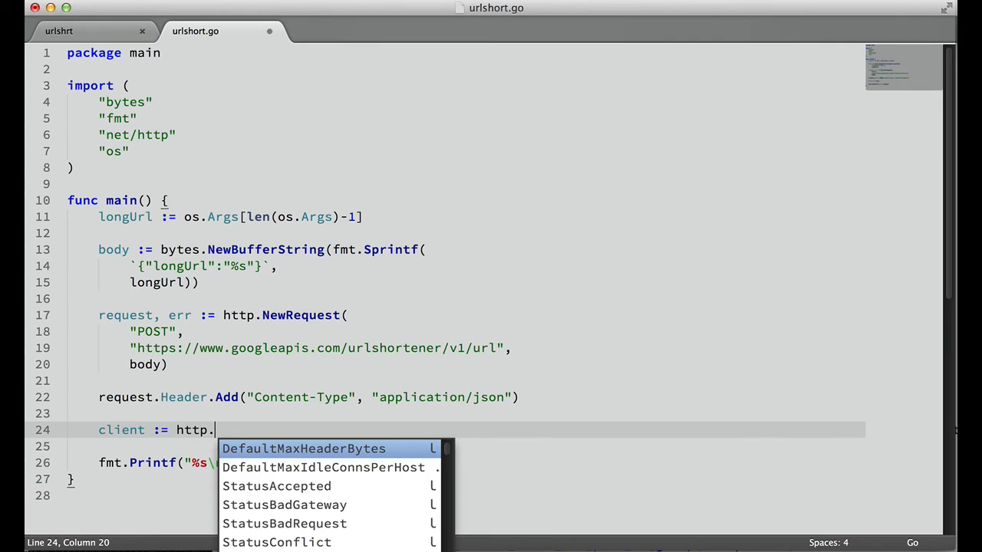
pyautogui.write('Cl')
pyautogui.press('Tab')
pyautogui.write('{')
# Send the request with response, err := client.Do(request) on the next line
pyautogui.press('End')
pyautogui.press('Return')
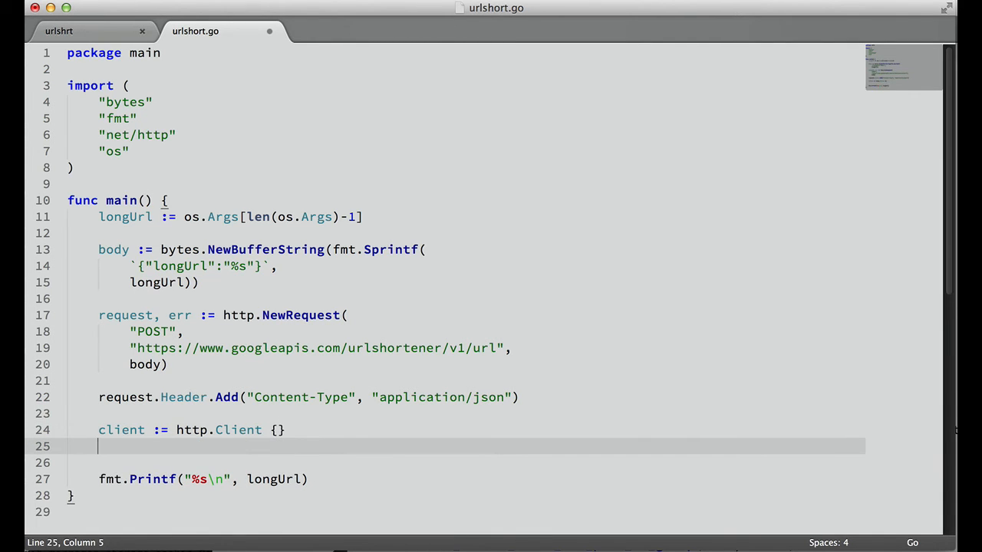
pyautogui.write('re')
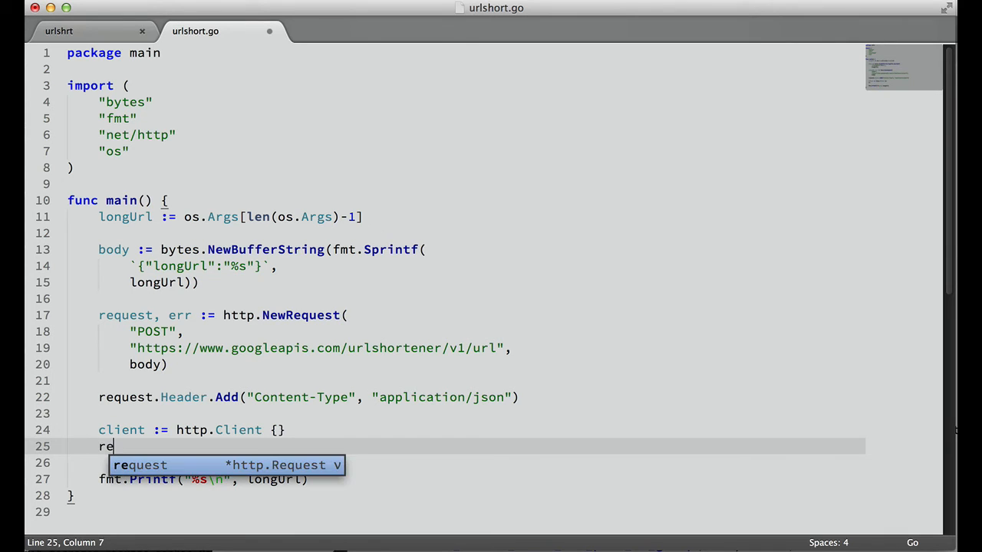
pyautogui.write('s')
pyautogui.press('BackSpace')
pyautogui.press('BackSpace')
pyautogui.press('BackSpace')
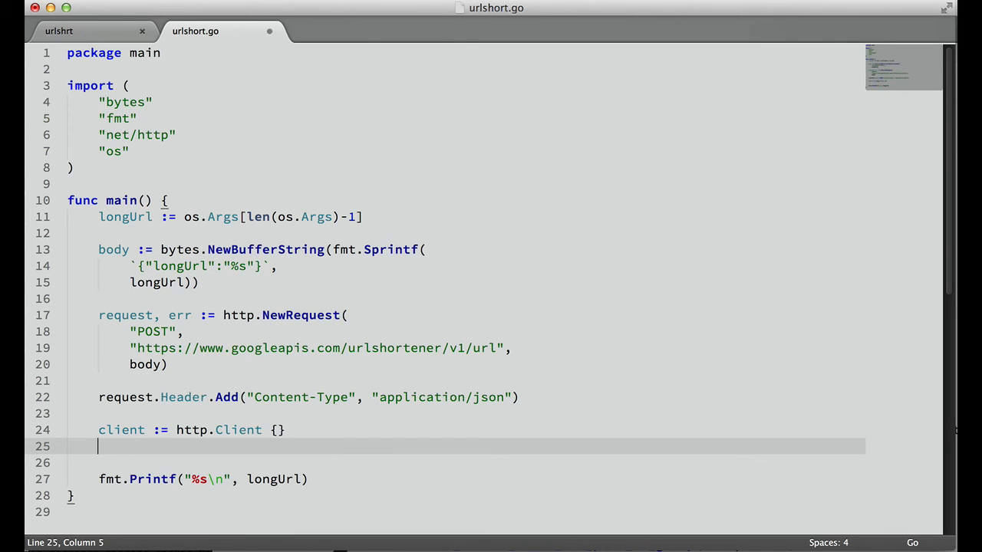
pyautogui.doubleClick(128, 397)
pyautogui.click(121, 445)
pyautogui.write('re')
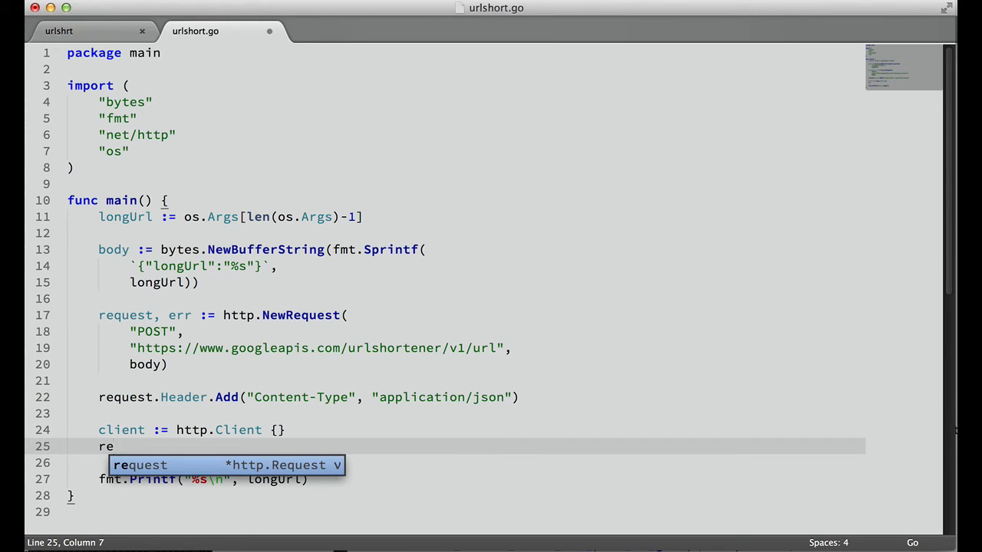
pyautogui.write('sponse, err')
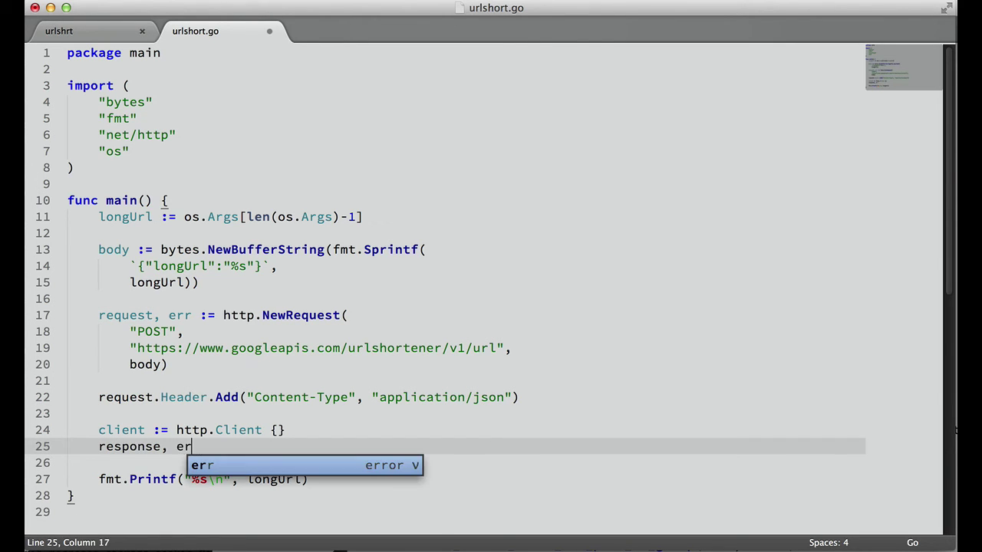
pyautogui.write(' := client.d')
pyautogui.press('Tab')
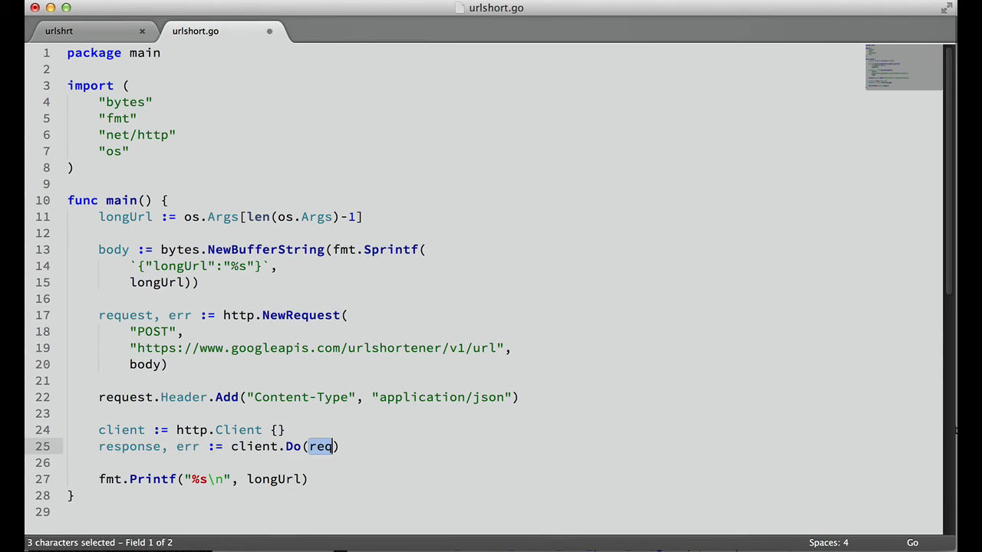
pyautogui.write('requ')
pyautogui.press('Tab')
pyautogui.press('Tab')
# After checking err's declarations, write if err != nil { below the Do call
pyautogui.press('Return')
pyautogui.press('Return')
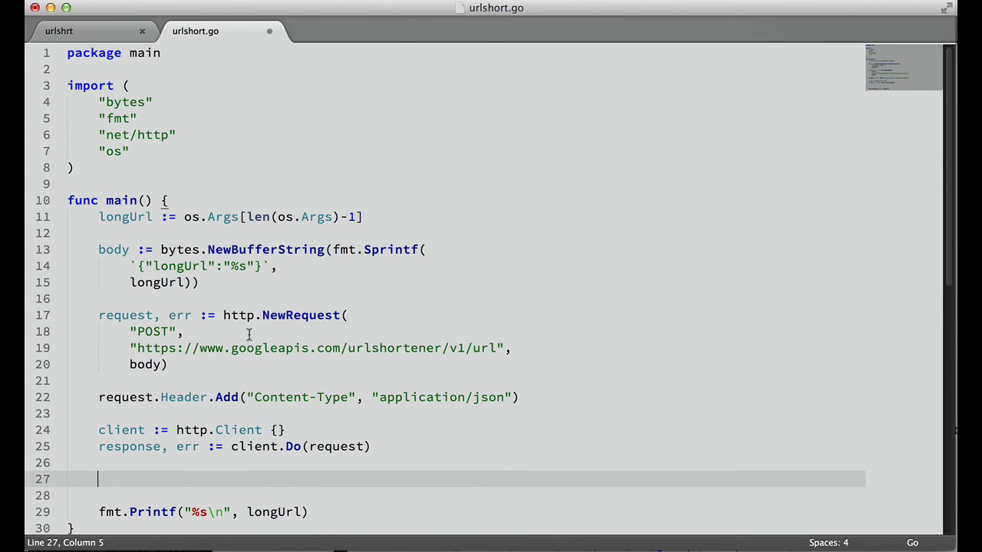
pyautogui.doubleClick(184, 315)
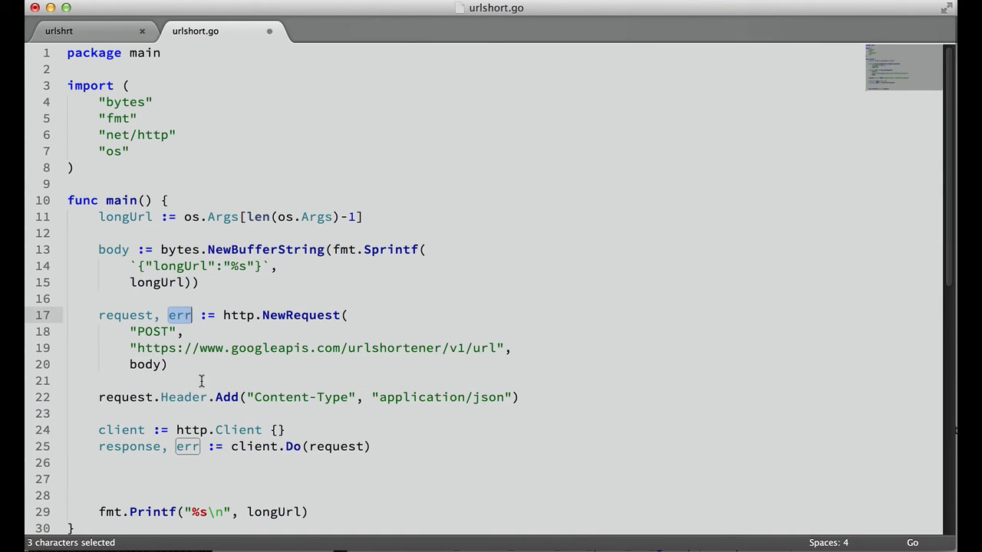
pyautogui.click(157, 478)
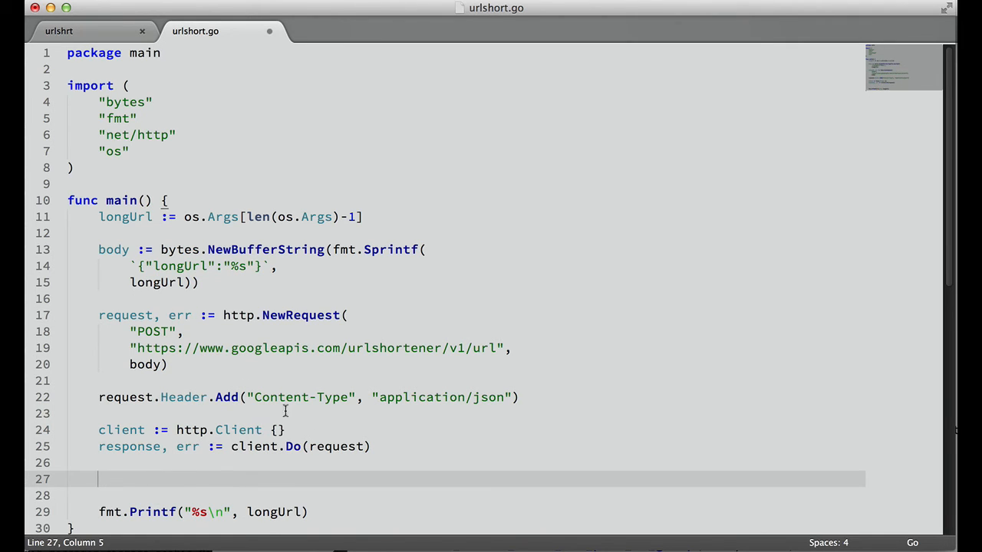
pyautogui.doubleClick(176, 316)
pyautogui.click(209, 446)
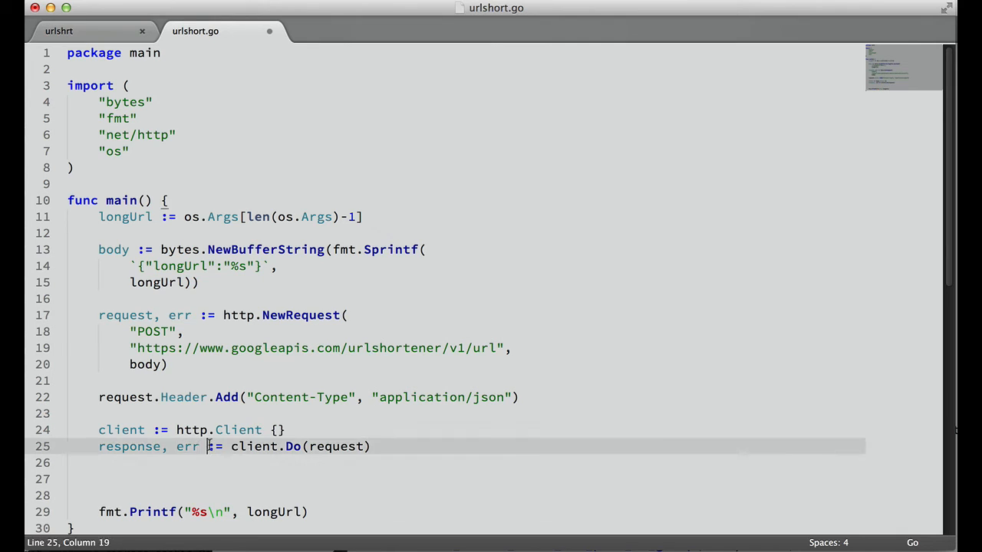
pyautogui.doubleClick(209, 447)
pyautogui.click(171, 472)
pyautogui.write('if err != nil')
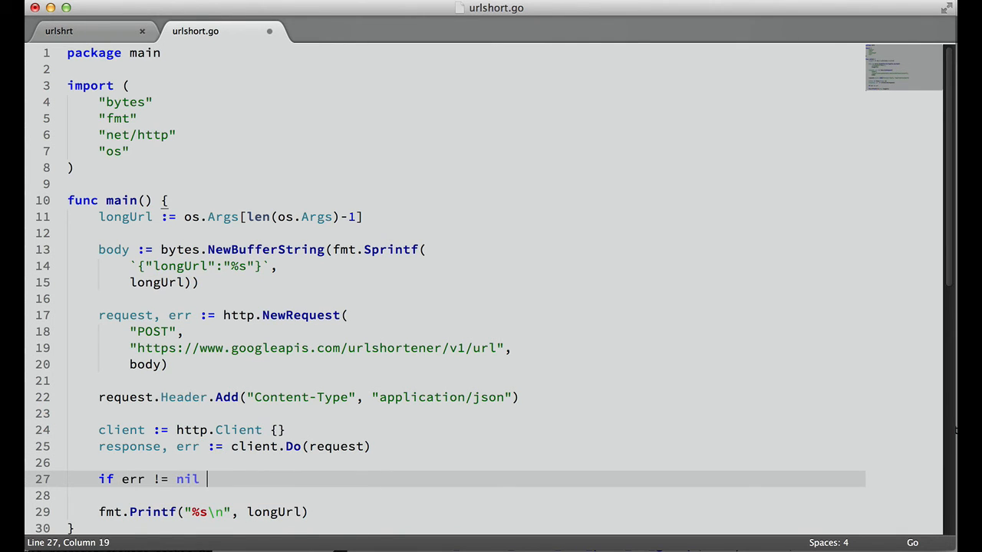
pyautogui.write(' {')
pyautogui.press('Return')
pyautogui.scroll(-5, 132, 500)
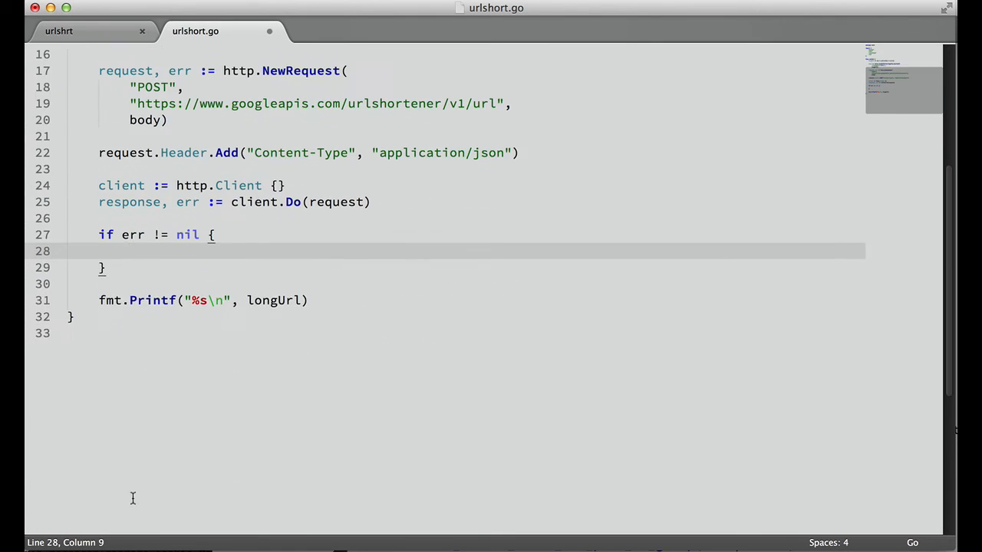
pyautogui.scroll(5, 138, 478)
# Add "log" to the imports, save, and call log.Fatal(err) inside the block
pyautogui.click(158, 151)
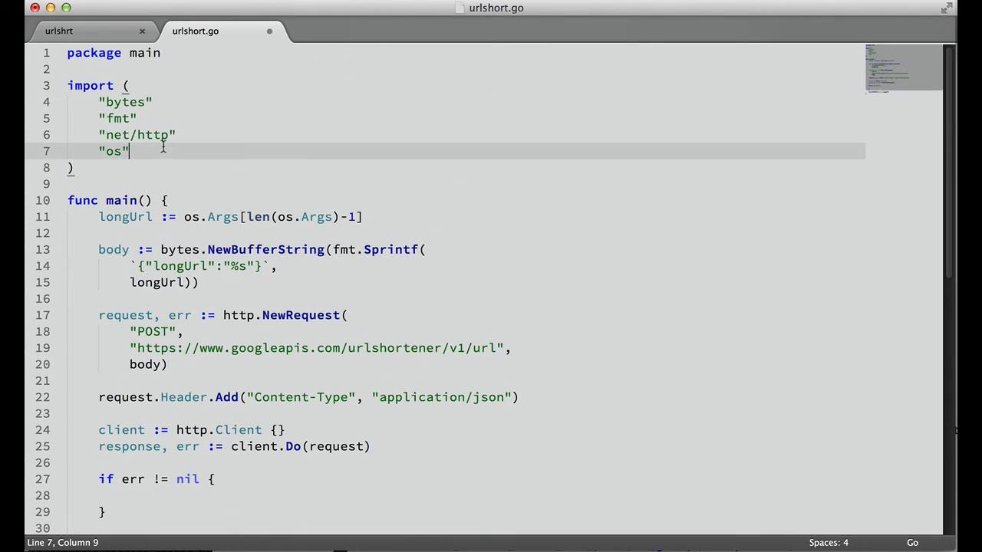
pyautogui.press('Return')
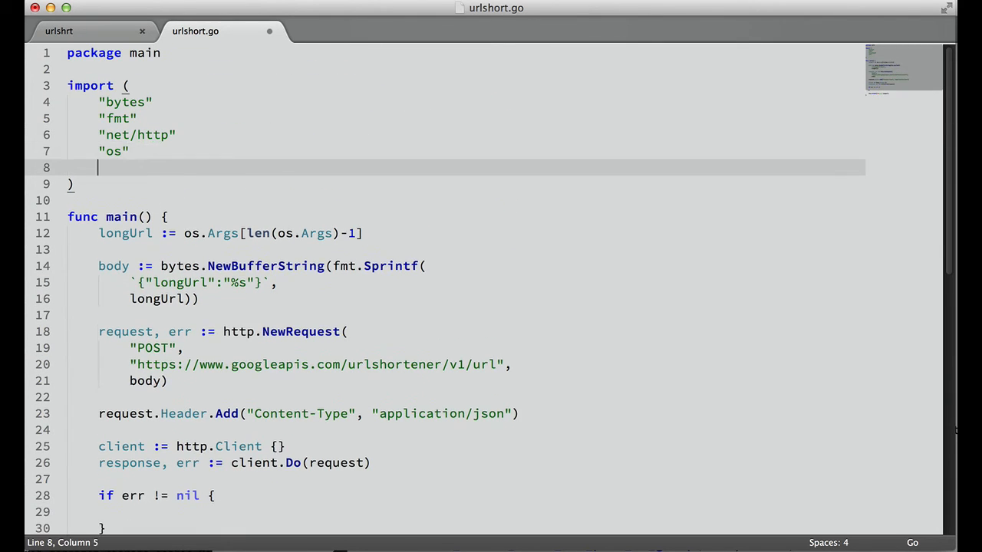
pyautogui.write('"log')
pyautogui.hotkey('ctrl', 's')
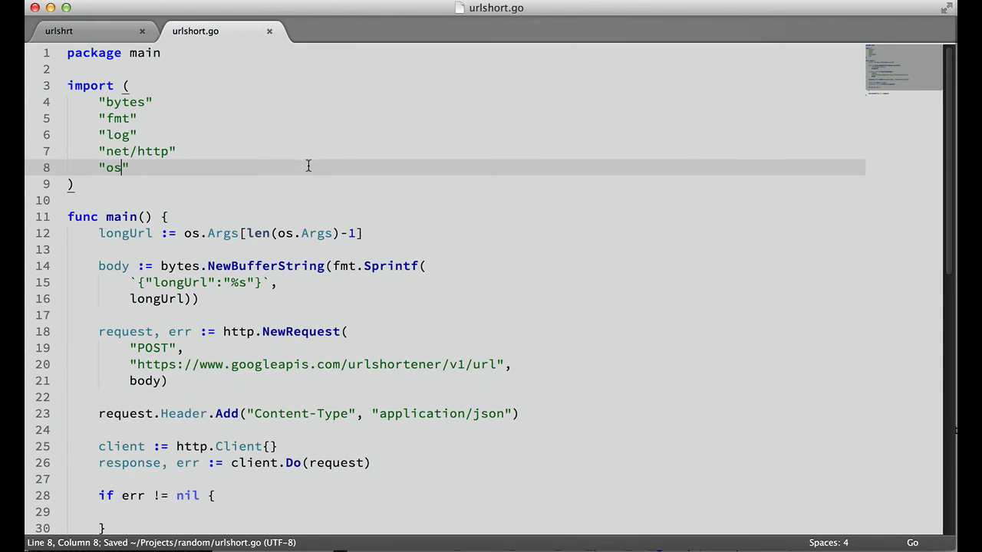
pyautogui.scroll(-5, 314, 215)
pyautogui.scroll(-3, 314, 215)
pyautogui.click(176, 316)
pyautogui.press('Tab')
pyautogui.write('log.f')
pyautogui.press('Tab')
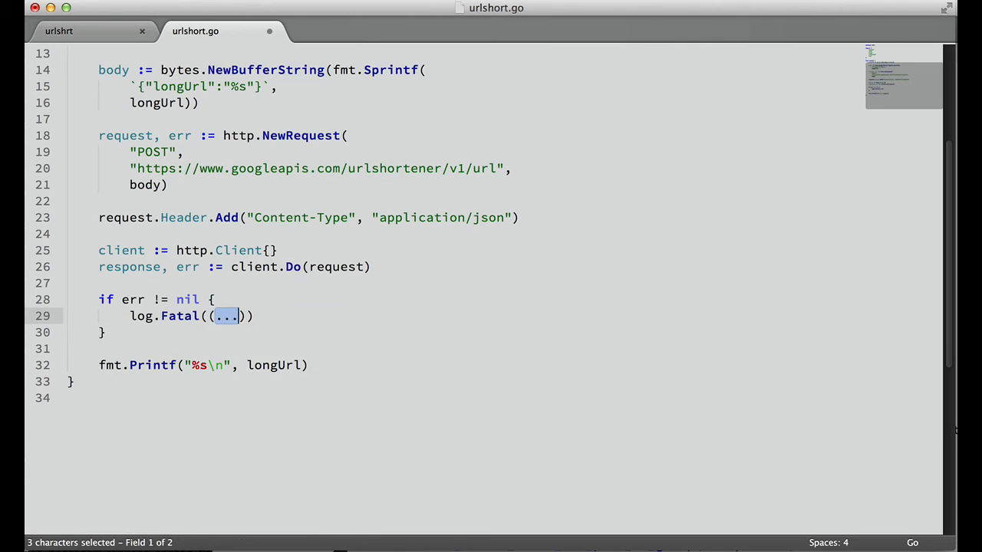
pyautogui.write('err')
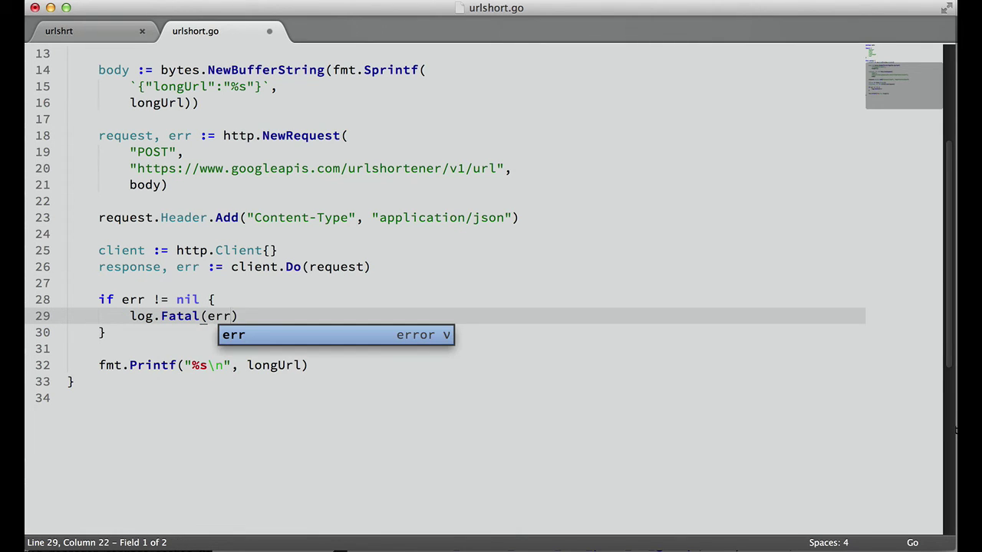
pyautogui.click(177, 285)
# Start a response.b line below the error block, fixing a wrong request completion
pyautogui.click(136, 338)
pyautogui.press('Return')
pyautogui.press('Return')
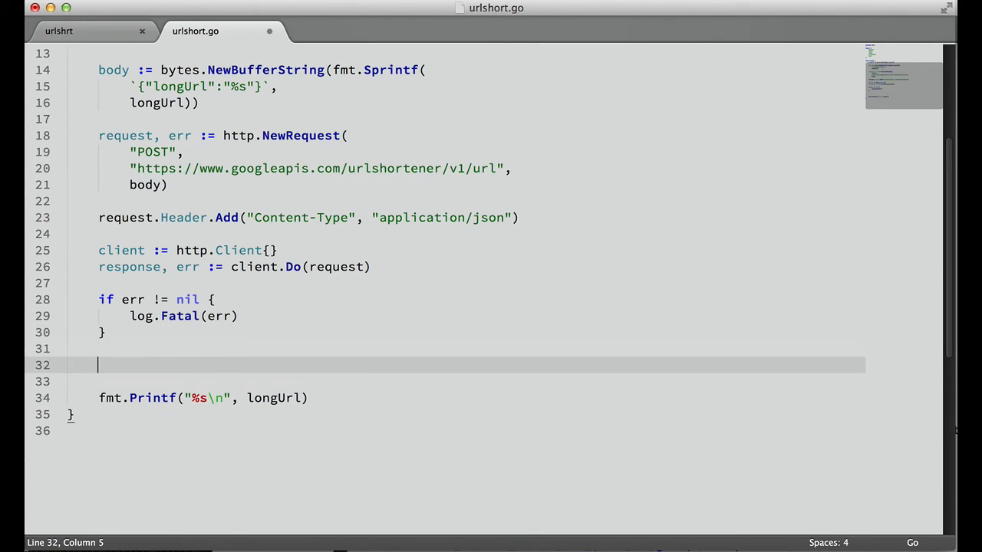
pyautogui.doubleClick(129, 267)
pyautogui.click(174, 360)
pyautogui.write('re')
pyautogui.press('Tab')
pyautogui.hotkey('shift', 'Home')
pyautogui.hotkey('shift', 'Home')
pyautogui.press('BackSpace')
pyautogui.write('res')
pyautogui.press('Tab')
pyautogui.write('.b')
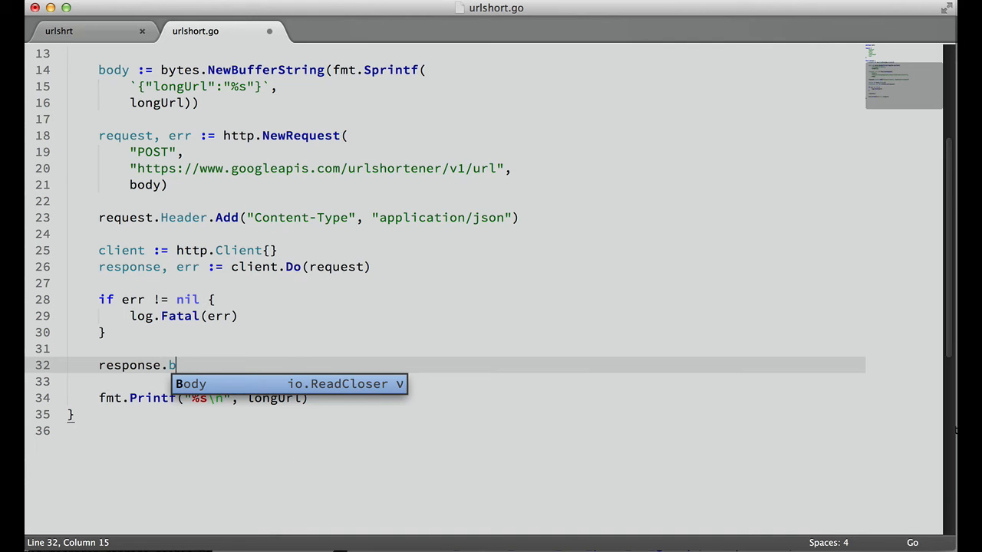
pyautogui.scroll(3, 279, 297)
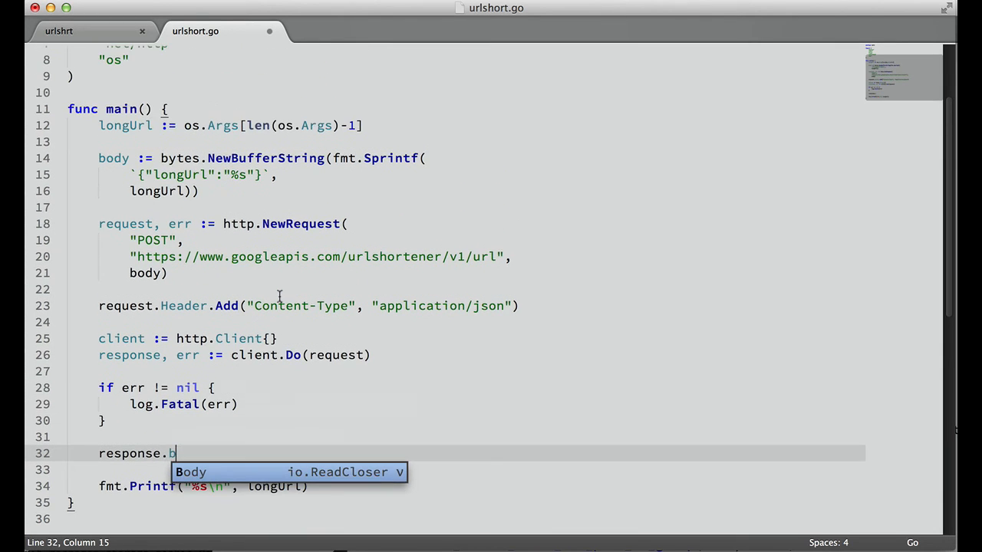
pyautogui.scroll(3, 279, 296)
# Add "io/ioutil" to the imports and save so they are sorted
pyautogui.click(182, 164)
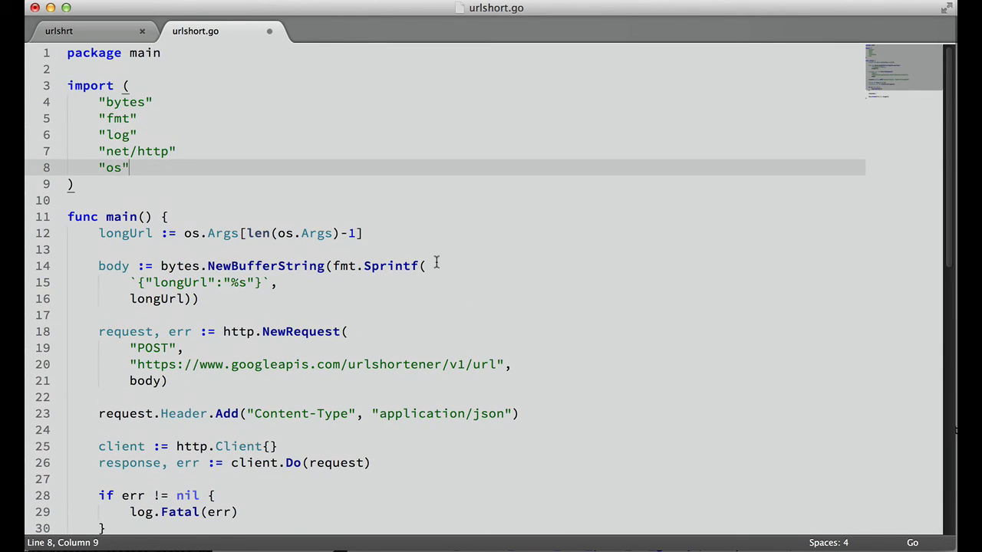
pyautogui.press('Return')
pyautogui.write('"io/ui')
pyautogui.press('BackSpace')
pyautogui.press('BackSpace')
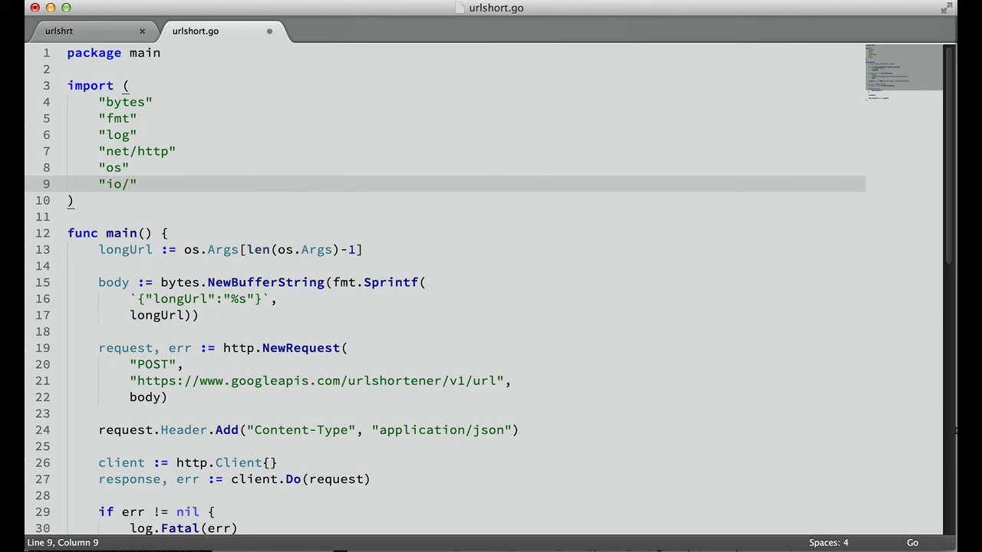
pyautogui.write('ioutil')
pyautogui.press('super+s')
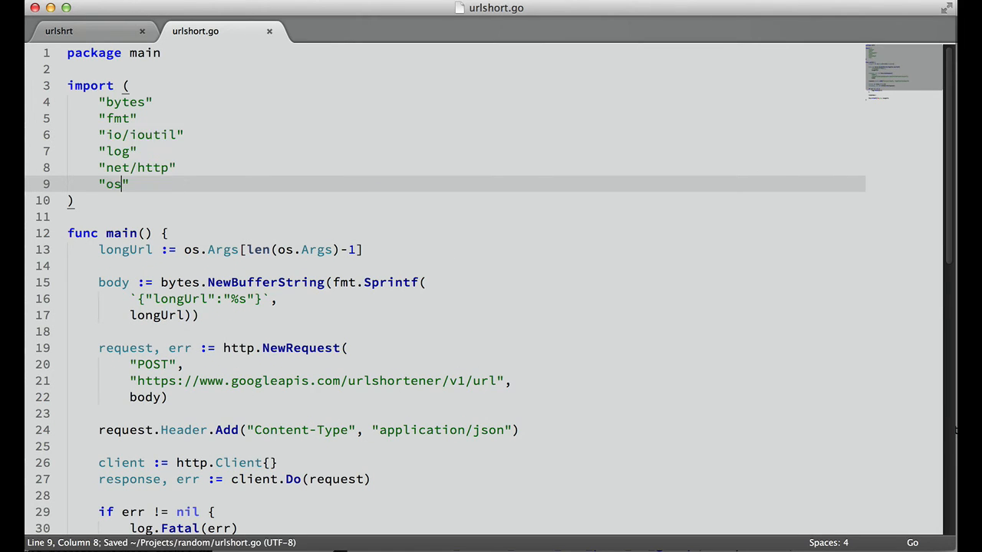
pyautogui.scroll(-10, 215, 231)
pyautogui.scroll(-10, 215, 230)
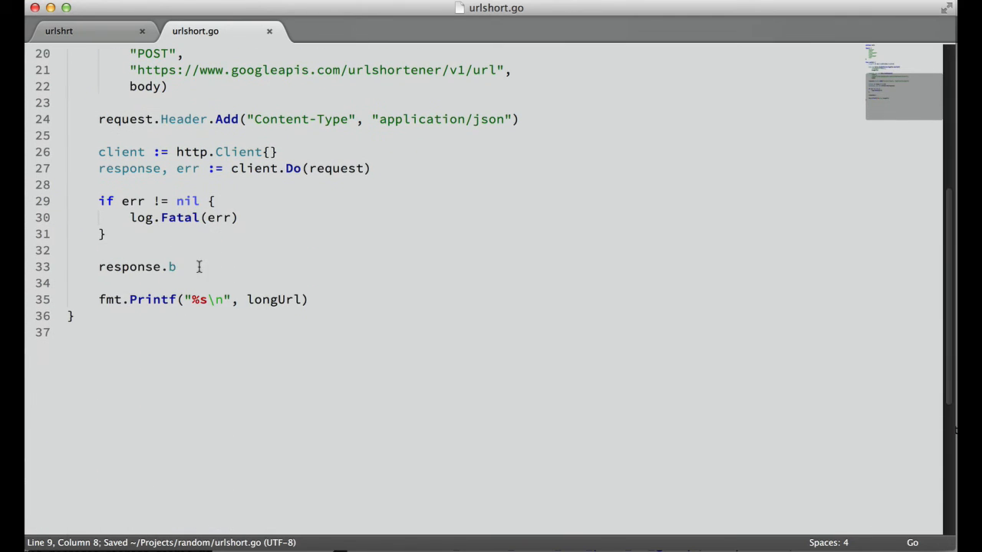
pyautogui.click(198, 266)
# Replace the line with output, err := ioutil.ReadAll(response.Body)
pyautogui.press('super+shift+Left')
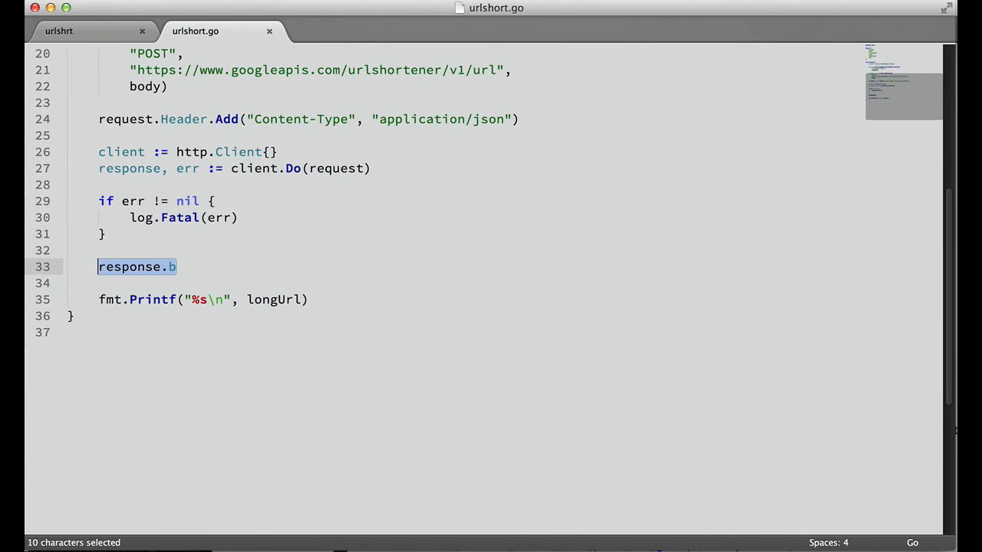
pyautogui.write('raw')
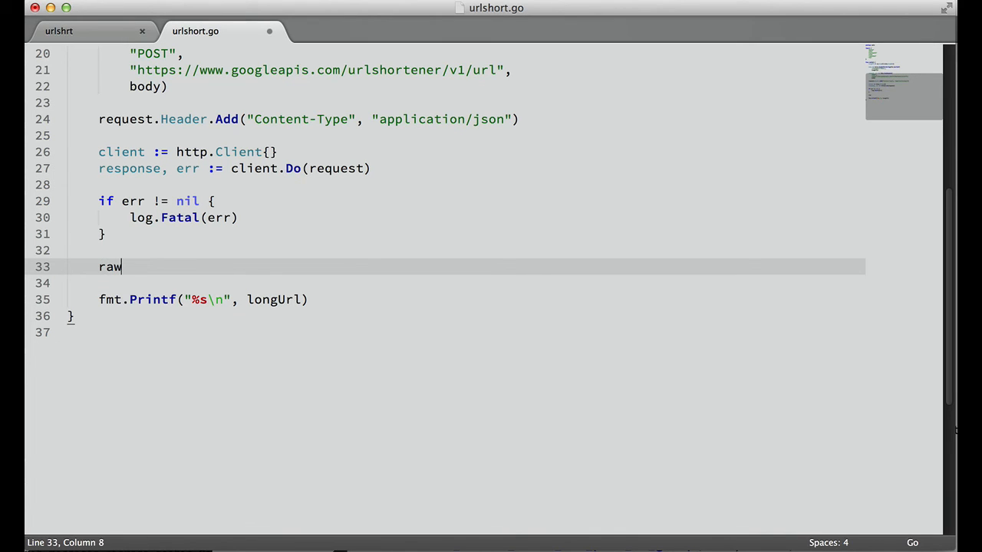
pyautogui.write('O')
pyautogui.hotkey('shift', 'Left')
pyautogui.hotkey('alt', 'shift', 'Left')
pyautogui.write('ouput, er')
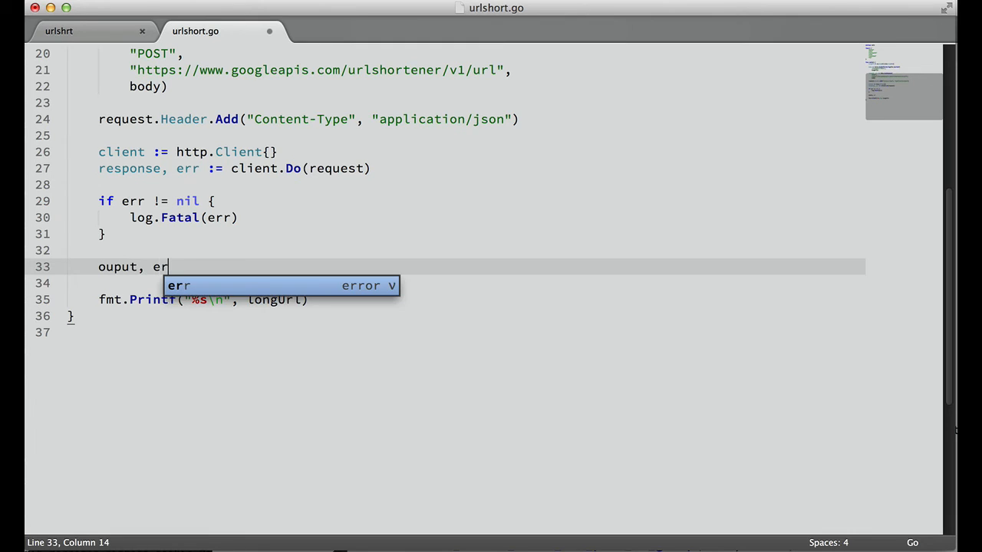
pyautogui.write('r')
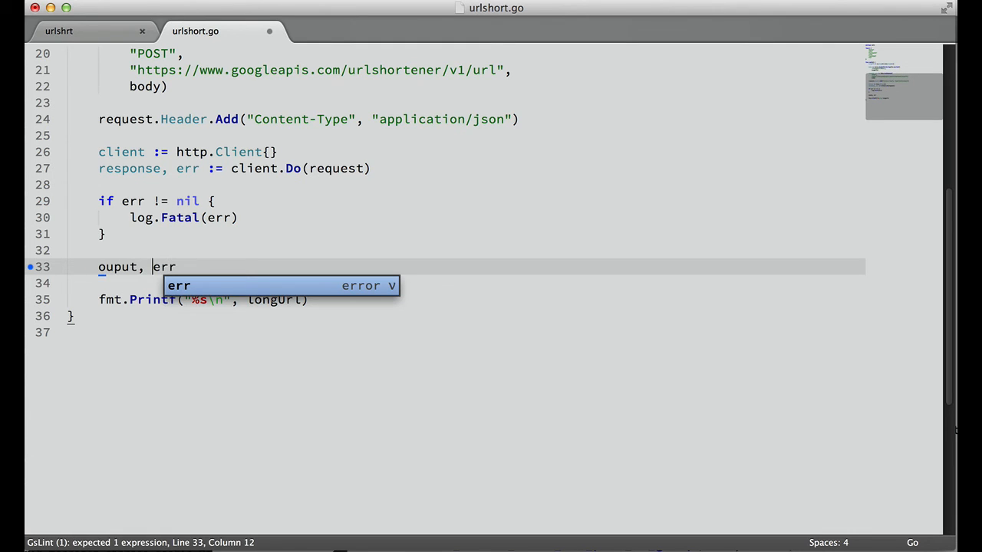
pyautogui.press('Left')
pyautogui.press('Left')
pyautogui.write('t')
pyautogui.press('End')
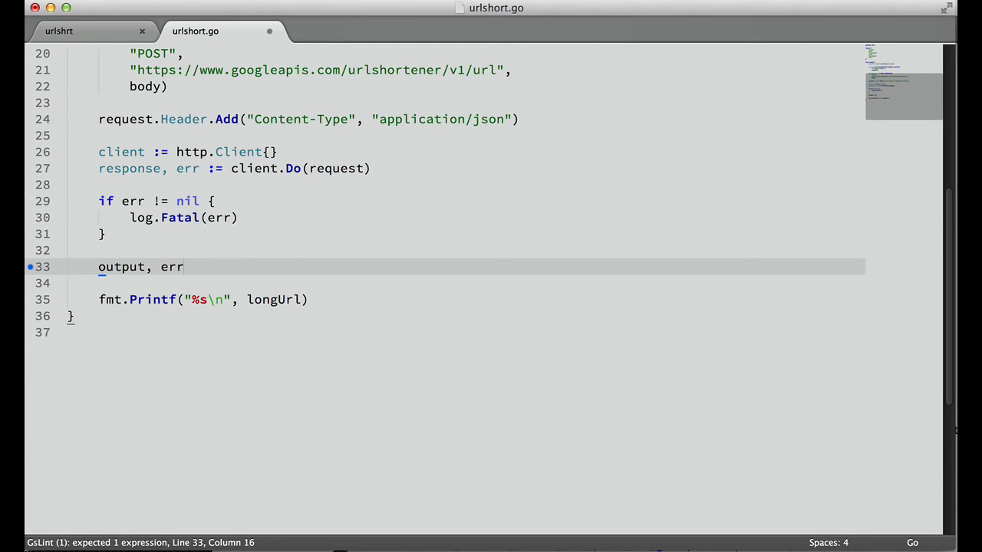
pyautogui.write(': =')
pyautogui.press('BackSpace')
pyautogui.press('BackSpace')
pyautogui.press('BackSpace')
pyautogui.write('= io')
pyautogui.press('Tab')
pyautogui.write('.')
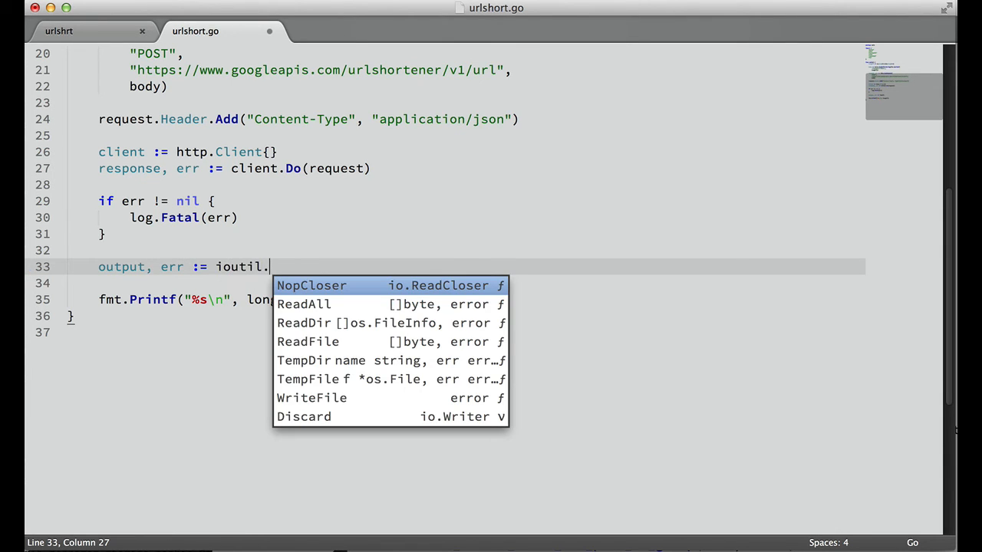
pyautogui.write('re')
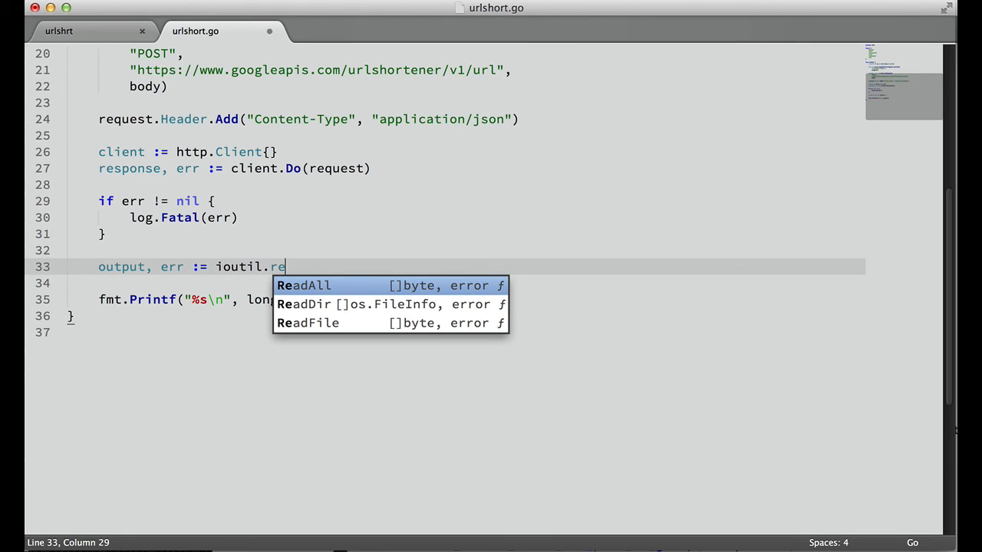
pyautogui.press('Tab')
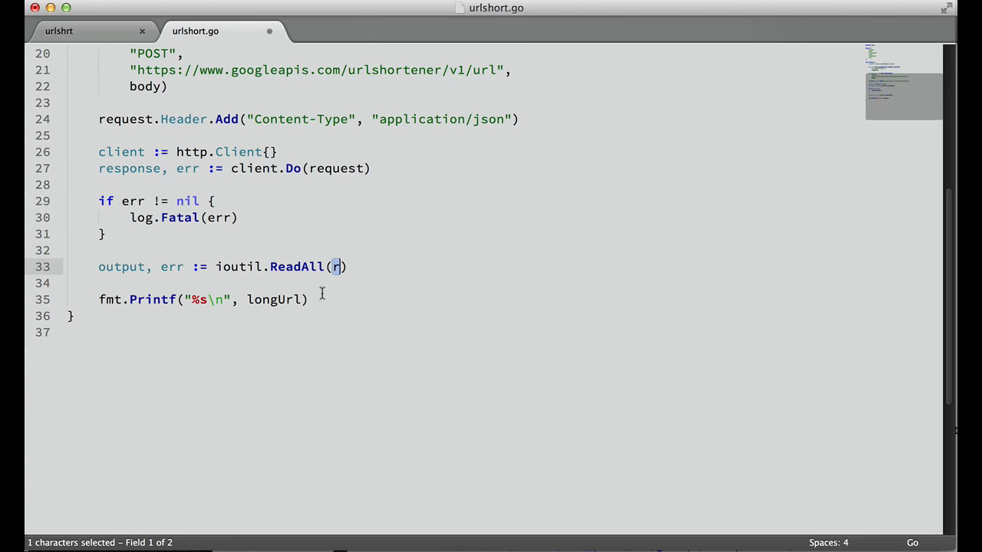
pyautogui.write('res')
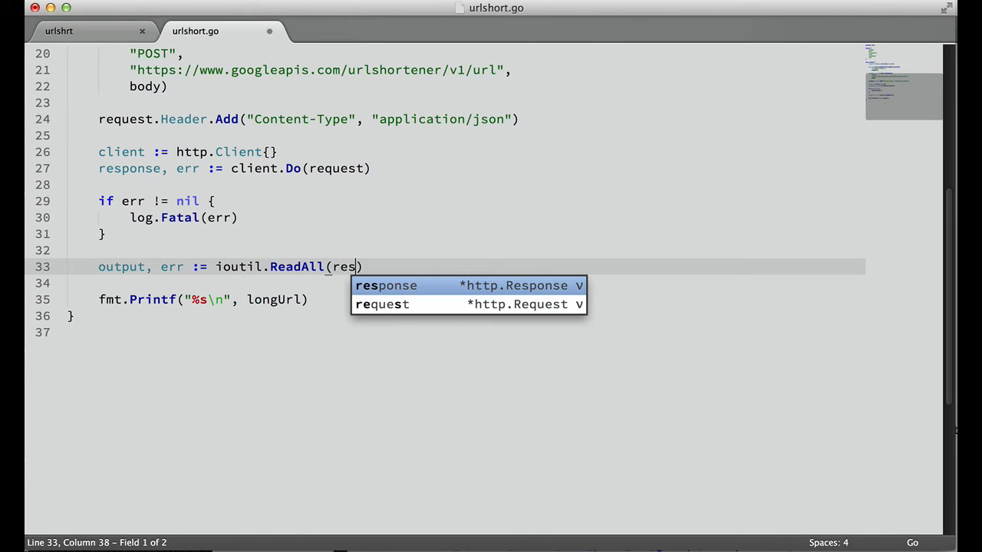
pyautogui.press('Tab')
pyautogui.write('.')
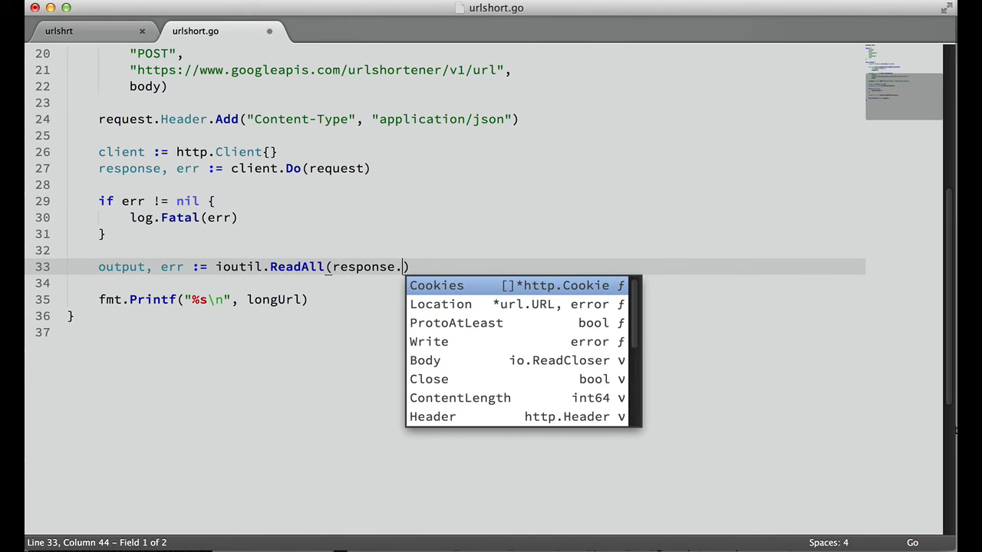
pyautogui.write('Body')
pyautogui.press('End')
# Add response.Body.Close() on the line below the ReadAll call
pyautogui.press('Return')
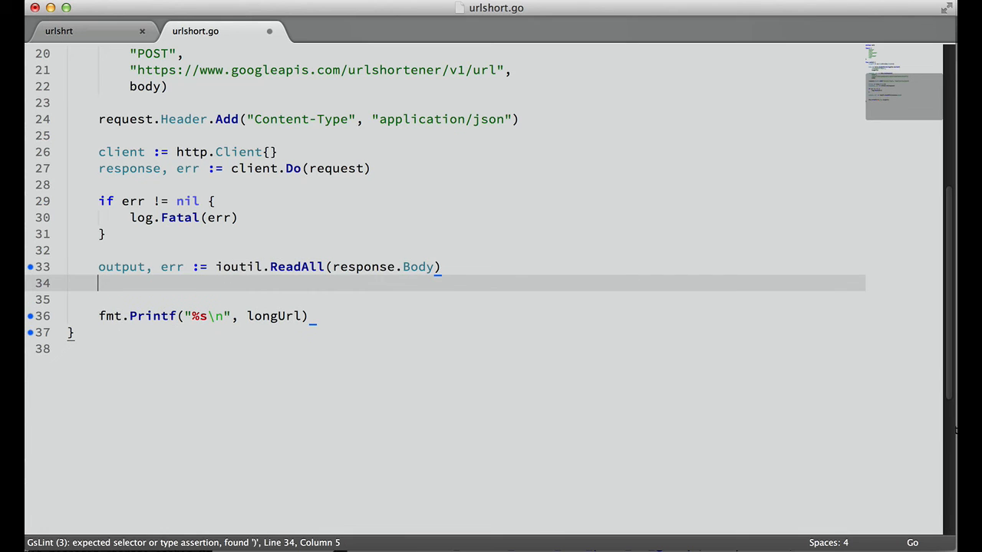
pyautogui.click(308, 272)
pyautogui.doubleClick(308, 267)
pyautogui.press('Down')
pyautogui.write('response.bo')
pyautogui.press('Tab')
pyautogui.write('.c')
pyautogui.press('Tab')
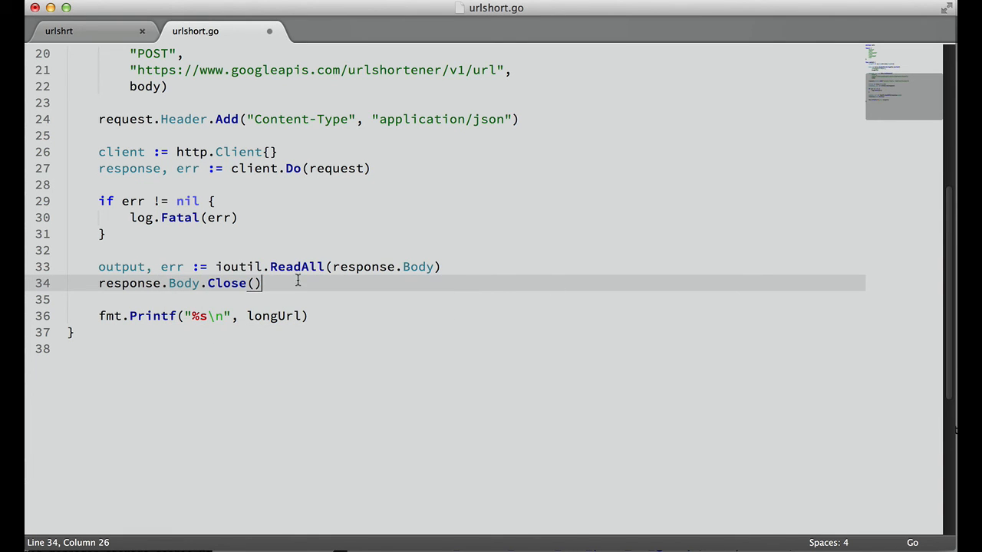
# Add blank lines after the body close and between the import block and func main
pyautogui.press('Return')
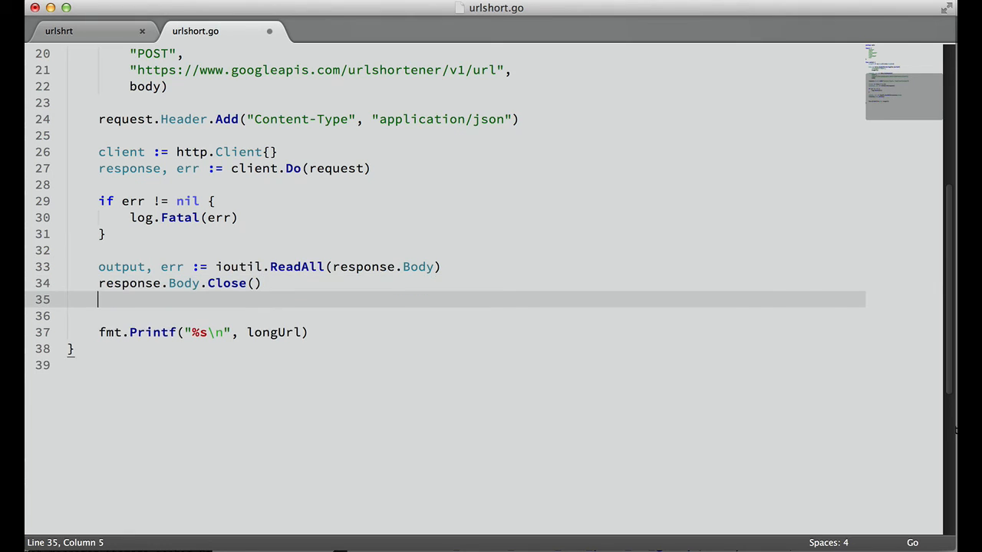
pyautogui.press('Return')
pyautogui.click(122, 267)
pyautogui.doubleClick(123, 266)
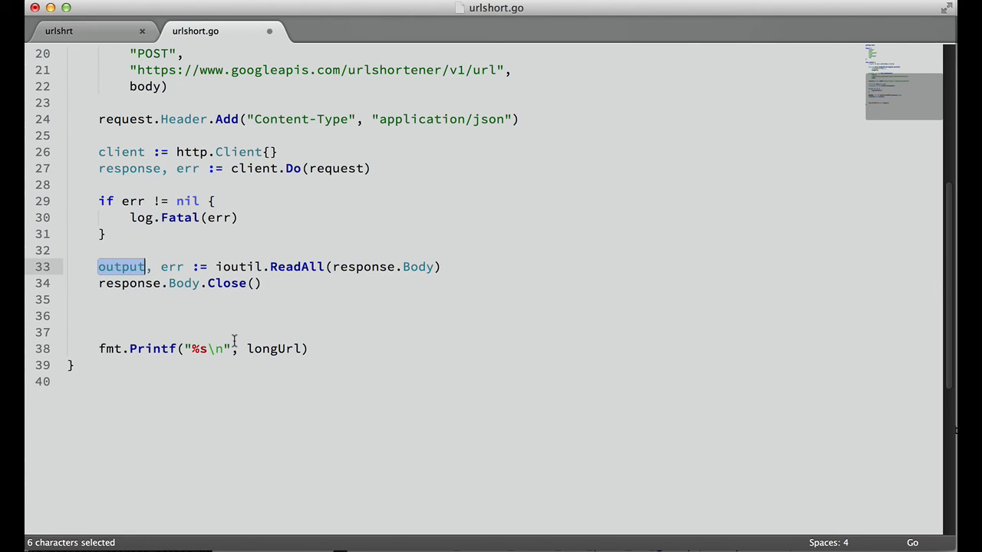
pyautogui.click(174, 319)
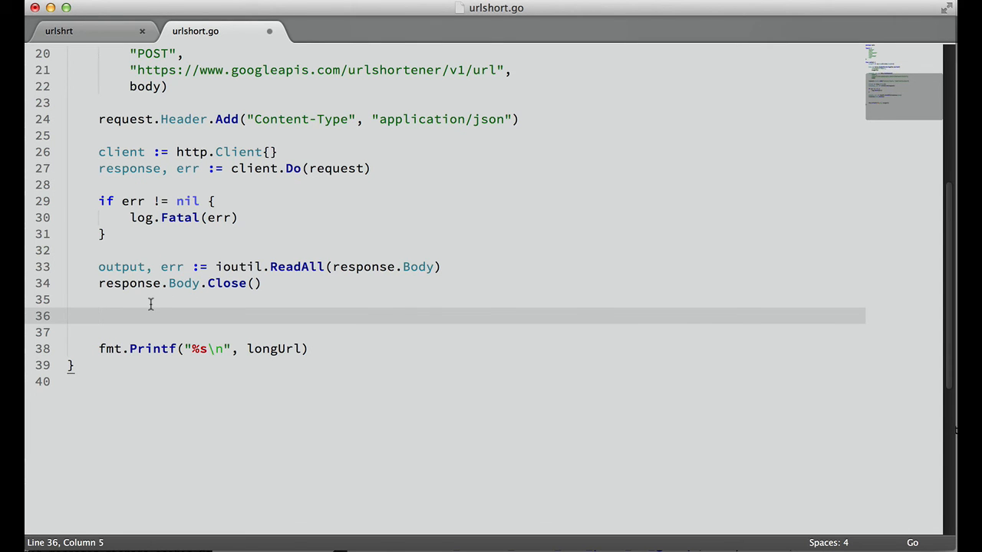
pyautogui.scroll(2, 150, 305)
pyautogui.scroll(8, 150, 305)
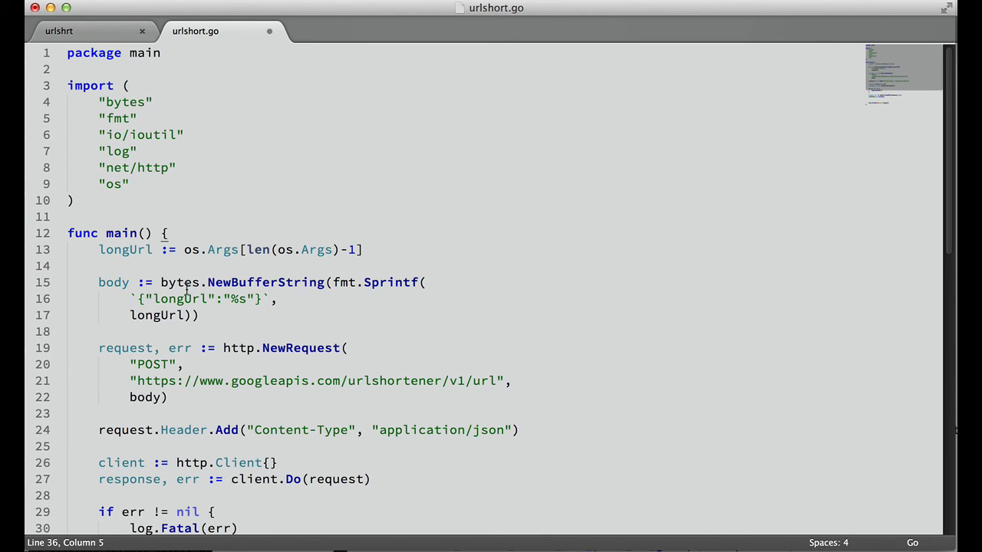
pyautogui.scroll(-10, 205, 388)
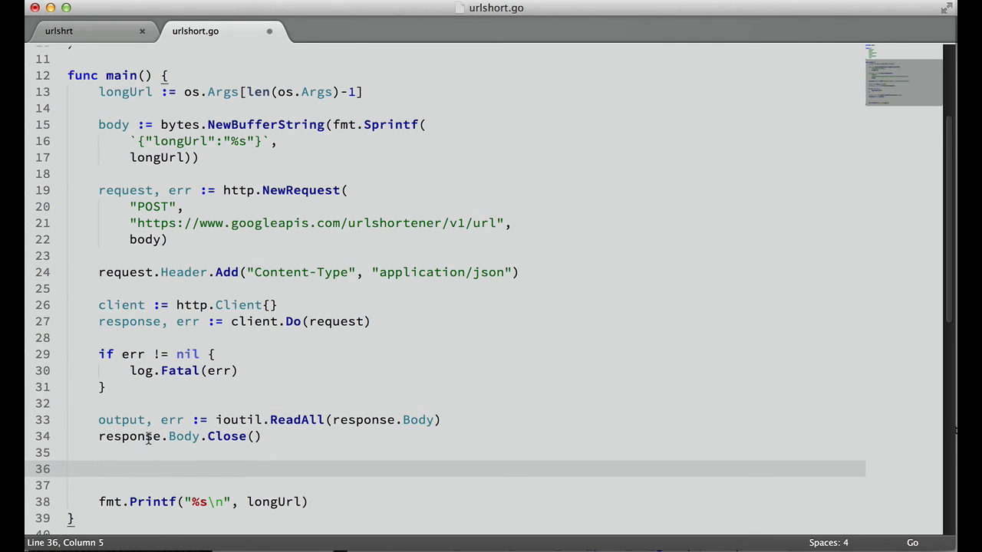
pyautogui.scroll(10, 149, 438)
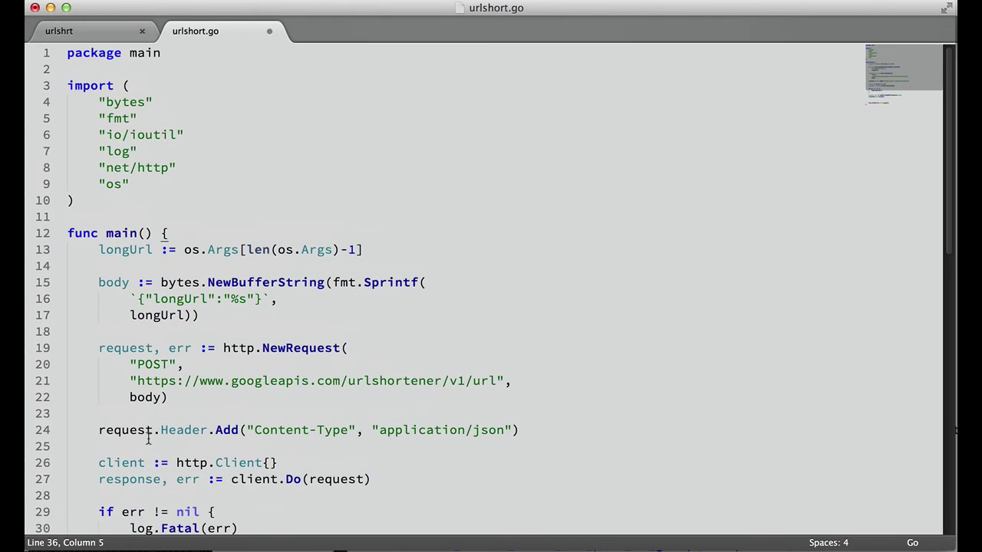
pyautogui.click(91, 210)
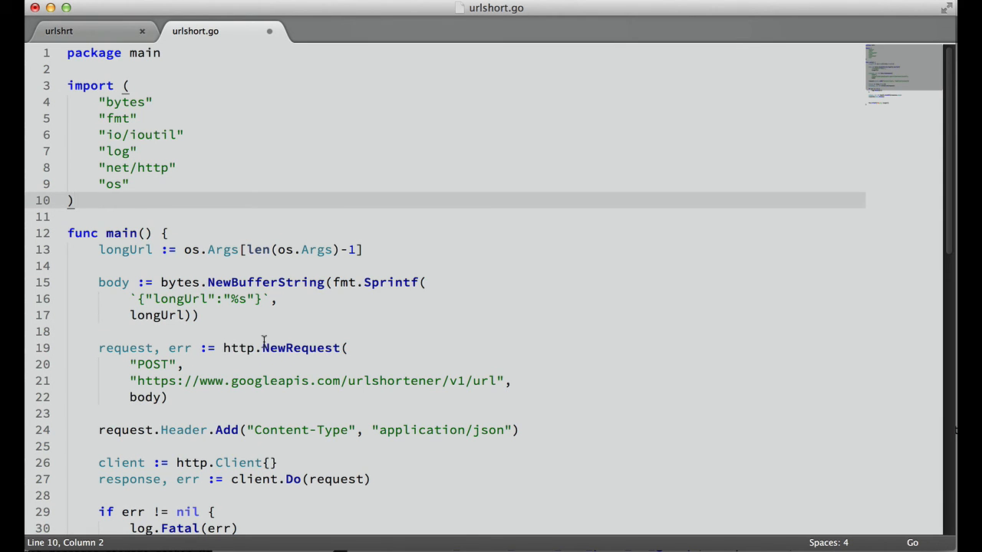
pyautogui.press('Return')
pyautogui.press('Return')
pyautogui.scroll(-10, 263, 339)
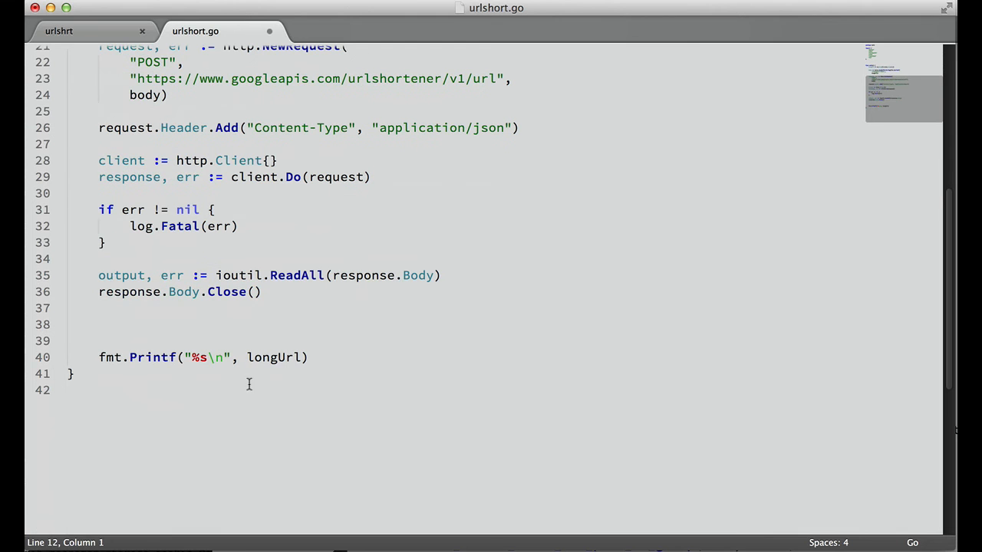
# Review the kind, id and longUrl fields of the terminal's JSON reply, then return to the source
pyautogui.press('super+Tab')
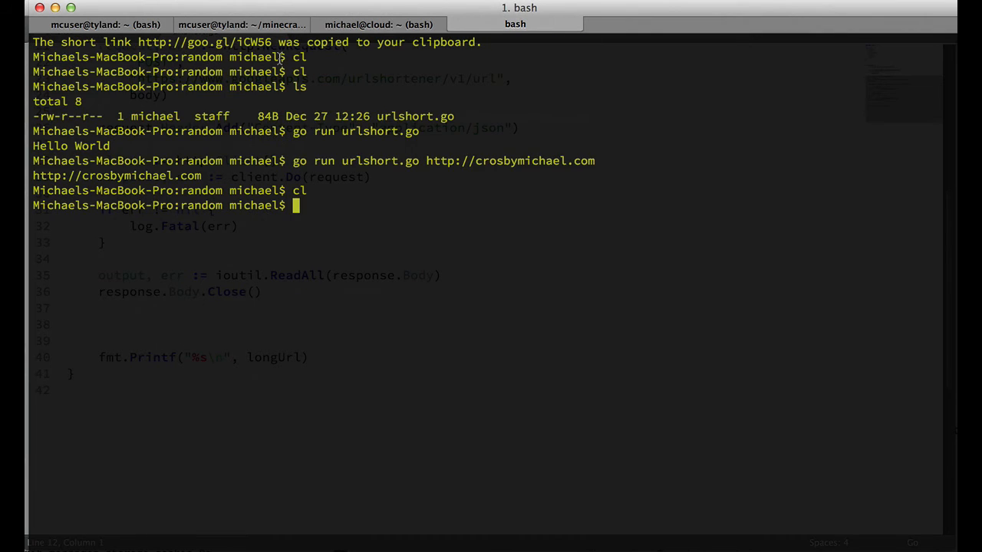
pyautogui.scroll(5, 279, 115)
pyautogui.doubleClick(57, 101)
pyautogui.doubleClick(54, 116)
pyautogui.doubleClick(71, 131)
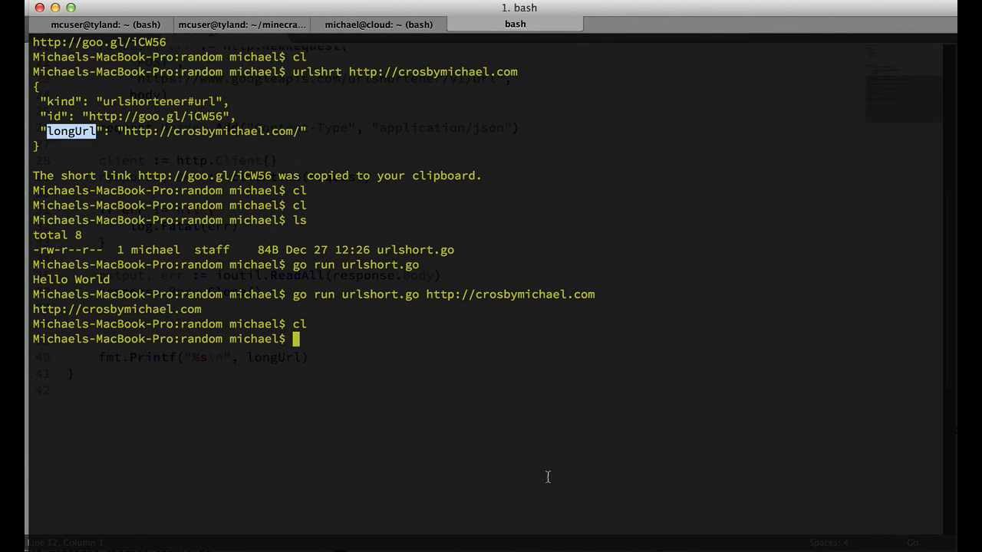
pyautogui.press('super+Tab')
pyautogui.scroll(5, 307, 230)
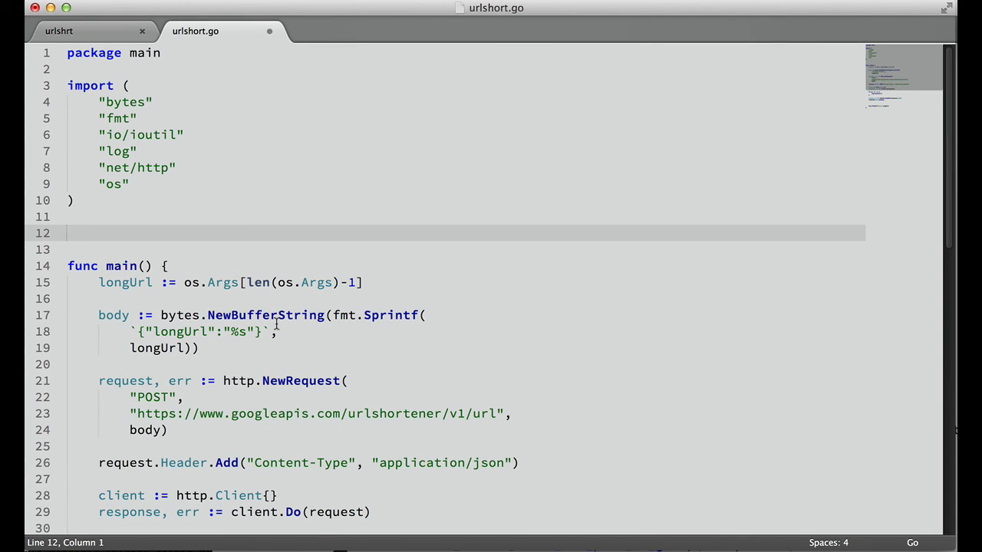
pyautogui.write('type ')
pyautogui.write('apiResponse stric')
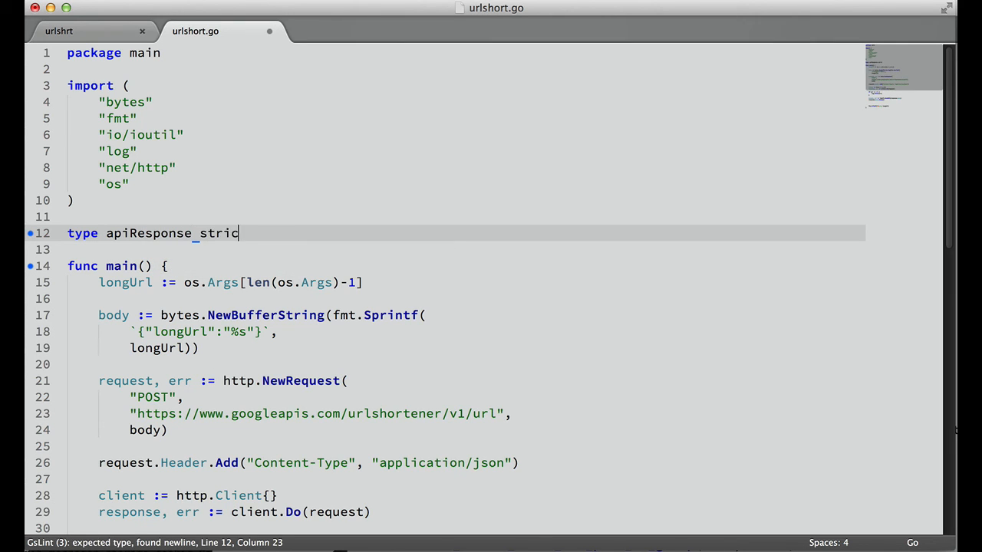
# Declare an empty 'type apiResponse struct { }' above func main
pyautogui.press('BackSpace')
pyautogui.press('BackSpace')
pyautogui.write('ruct ')
pyautogui.write('{')
pyautogui.press('Return')
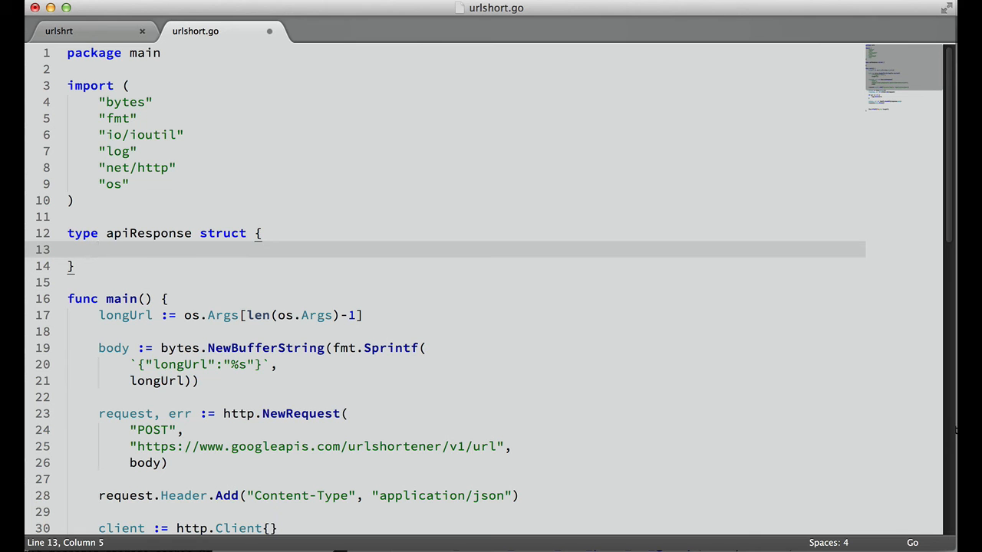
pyautogui.press('super+Tab')
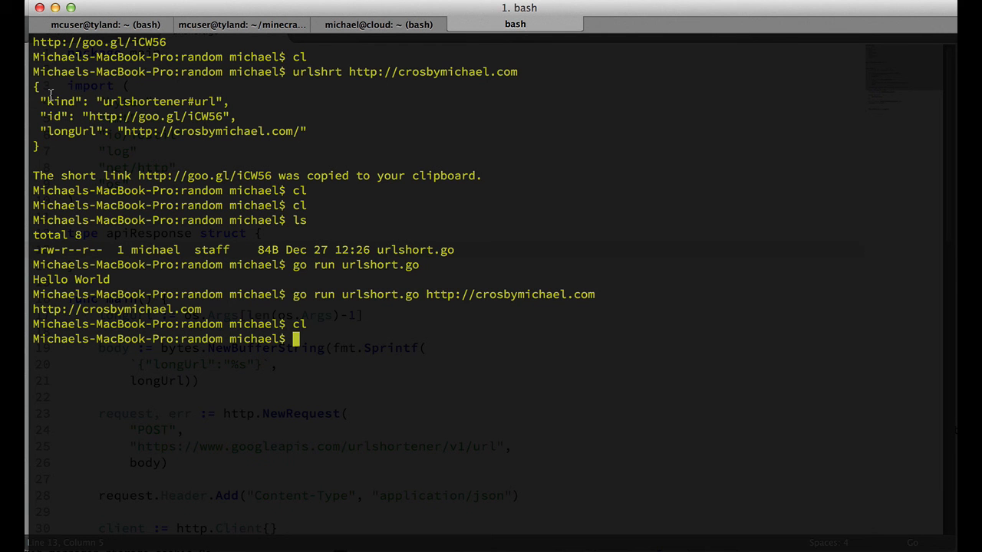
pyautogui.doubleClick(50, 92)
pyautogui.press('super+Tab')
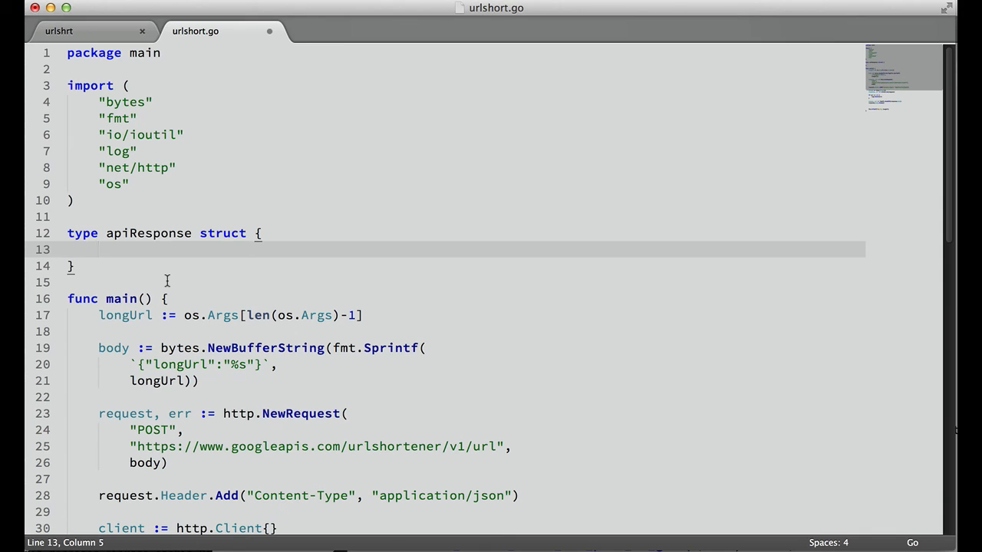
pyautogui.write('Id, Kind, LongUrl string')
pyautogui.scroll(-4, 192, 274)
pyautogui.scroll(-3, 192, 274)
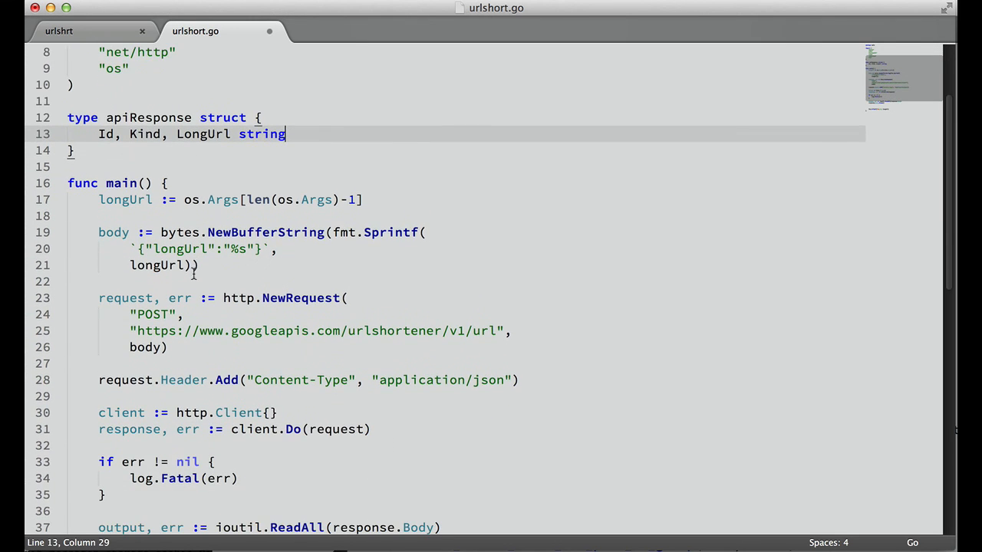
pyautogui.scroll(-3, 293, 371)
pyautogui.scroll(7, 292, 371)
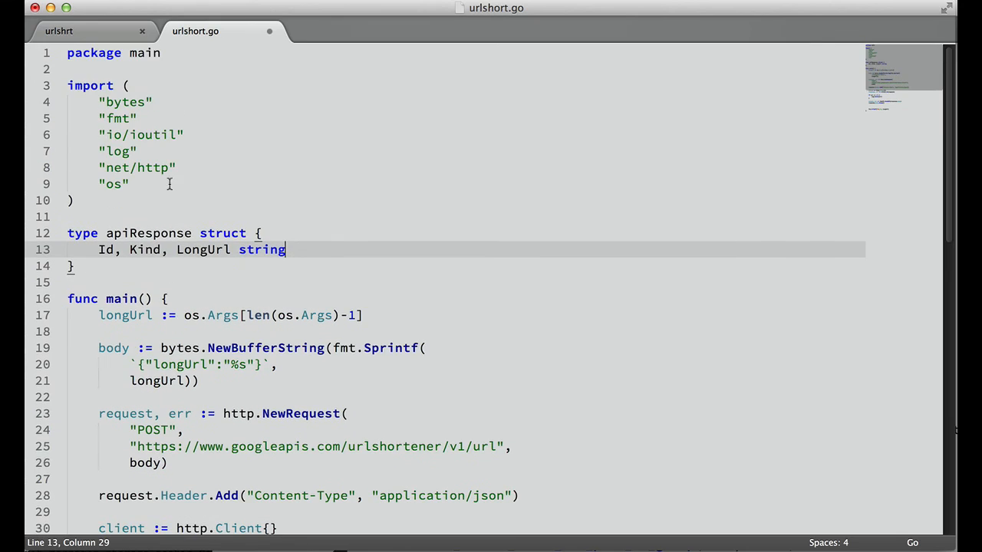
# Import encoding/json after os and save so gofmt sorts the imports
pyautogui.click(154, 167)
pyautogui.click(176, 184)
pyautogui.press('Return')
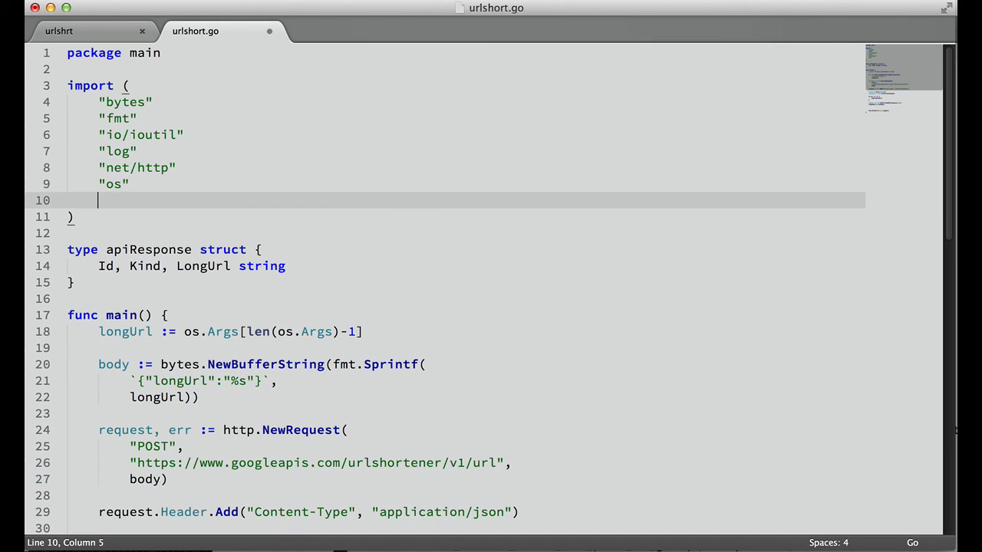
pyautogui.write('"')
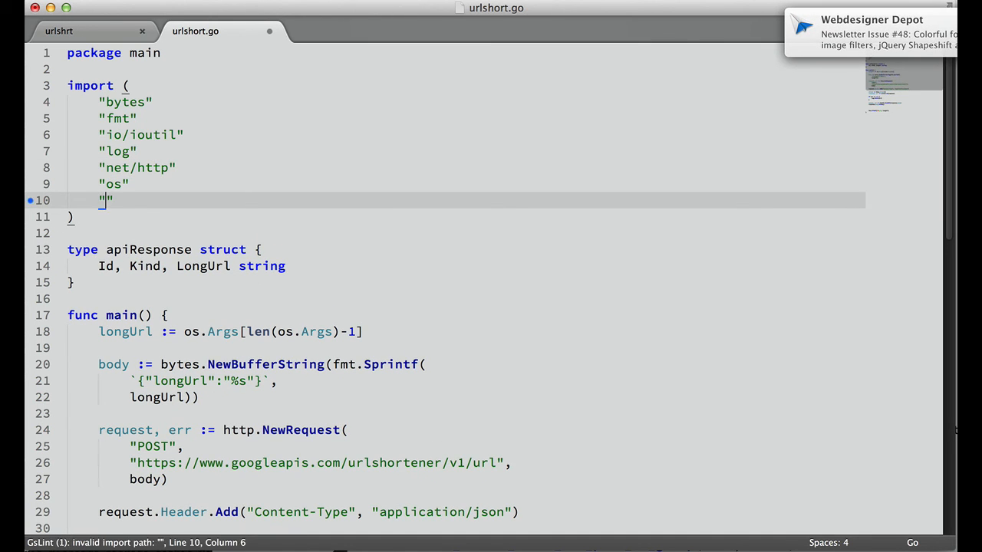
pyautogui.write('encoding')
pyautogui.write('/json')
pyautogui.hotkey('ctrl', 's')
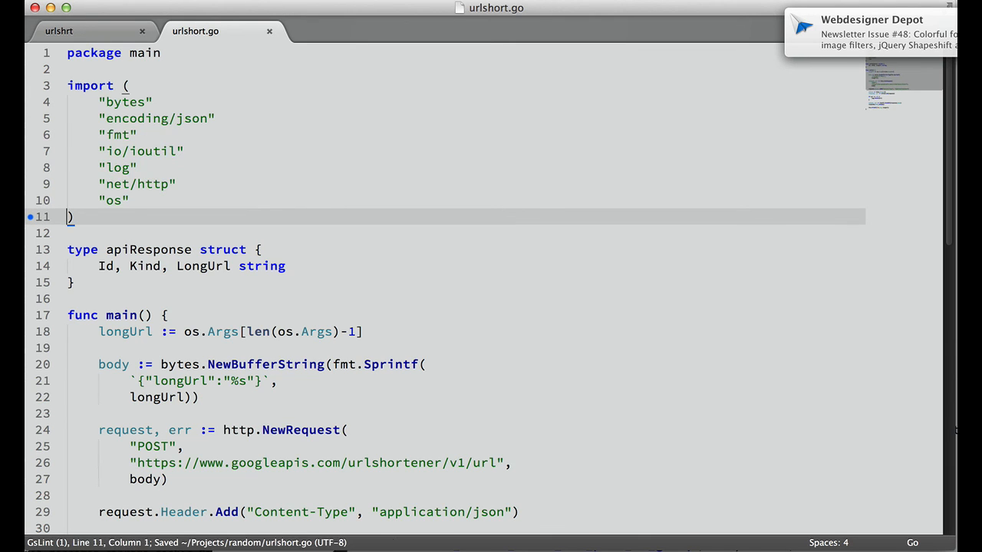
pyautogui.scroll(-7, 258, 226)
# Declare an apiResponse variable before Printf and add a json.Unmarshal call below it
pyautogui.click(209, 343)
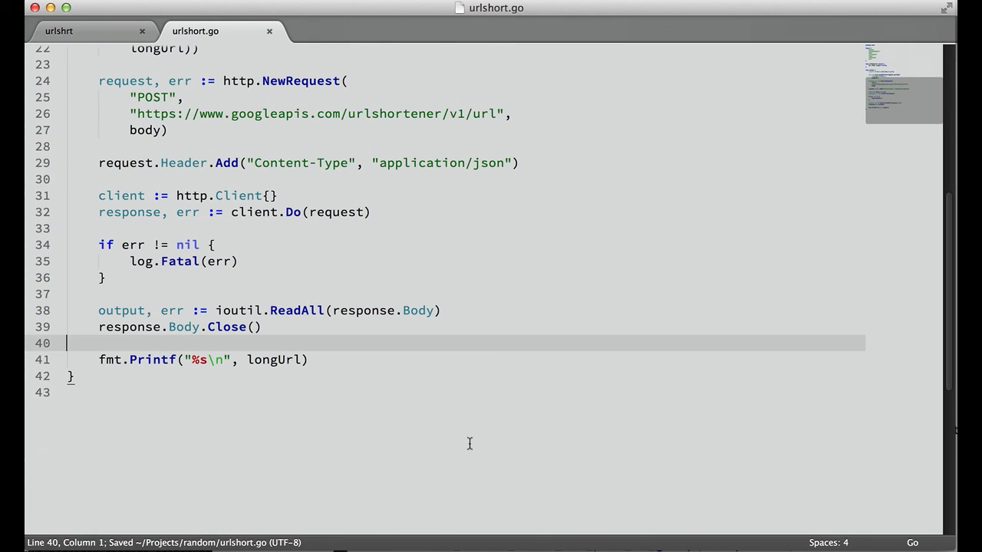
pyautogui.press('Return')
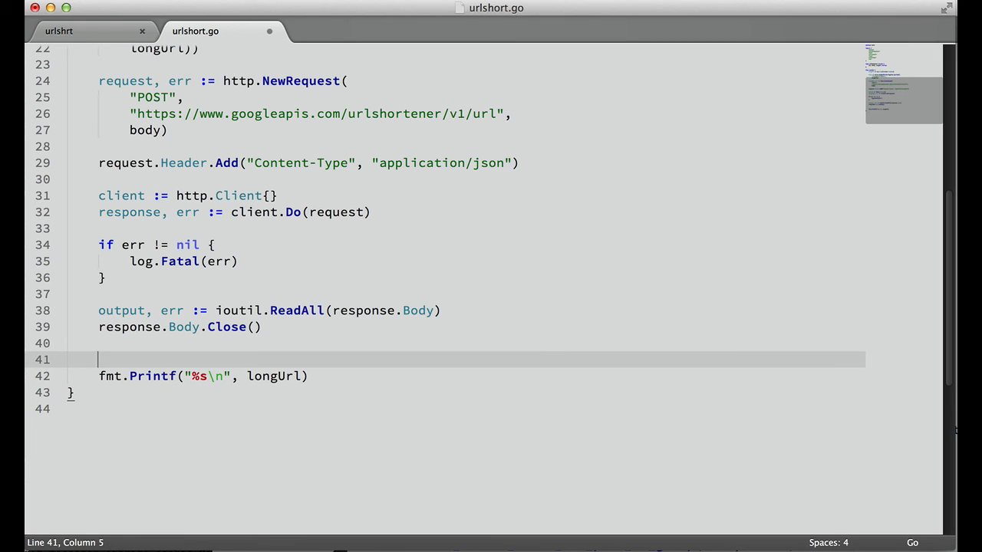
pyautogui.press('Up')
pyautogui.press('Tab')
pyautogui.press('Return')
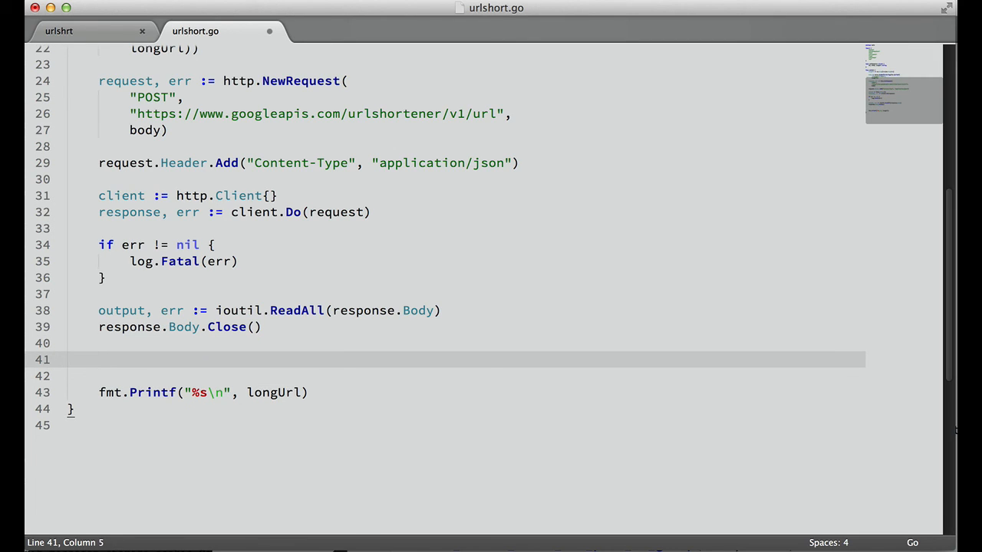
pyautogui.write('var dat')
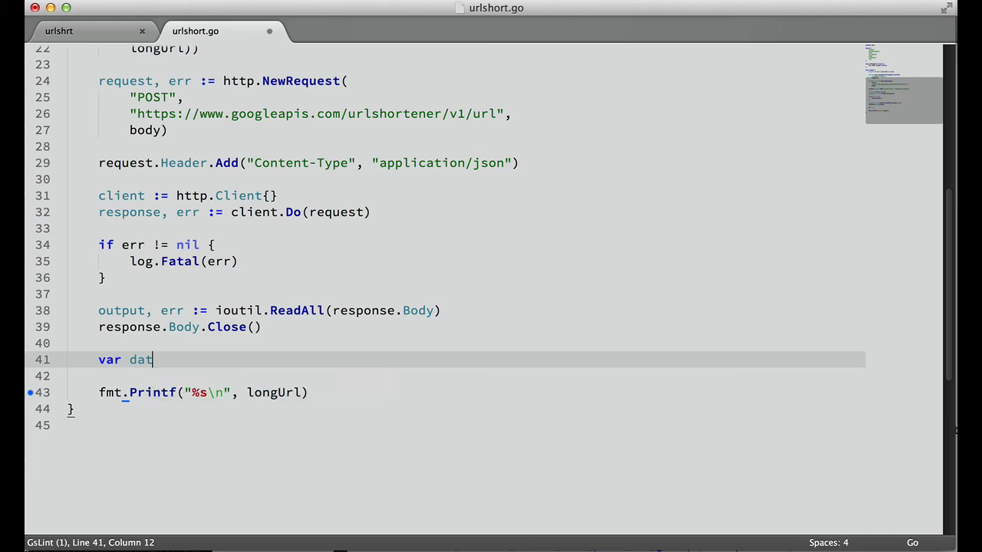
pyautogui.write('a')
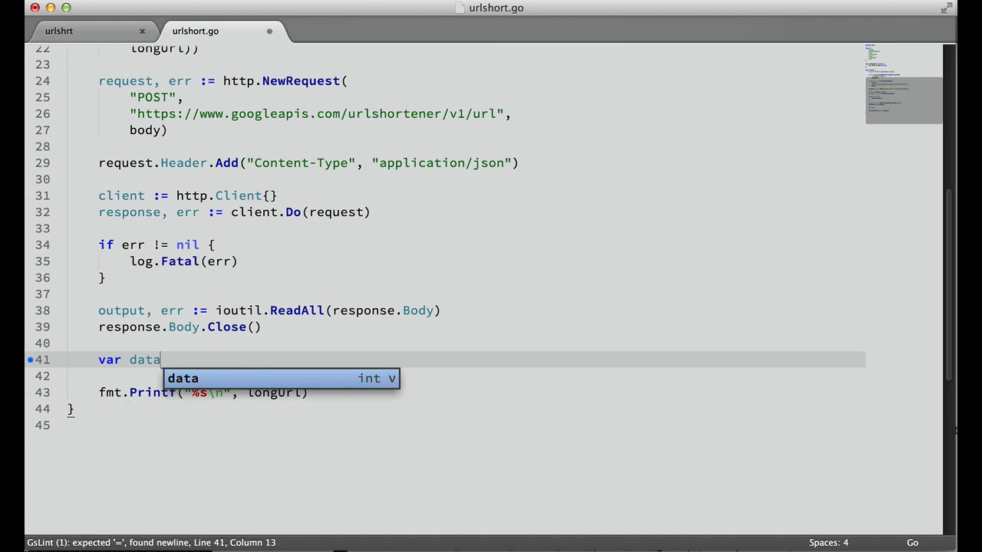
pyautogui.write(' ap')
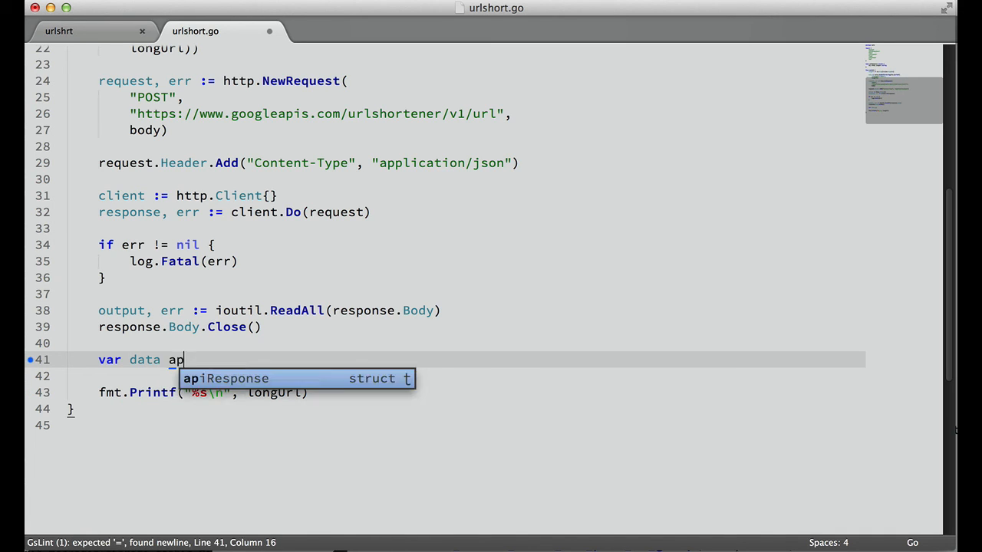
pyautogui.write('i')
pyautogui.press('Tab')
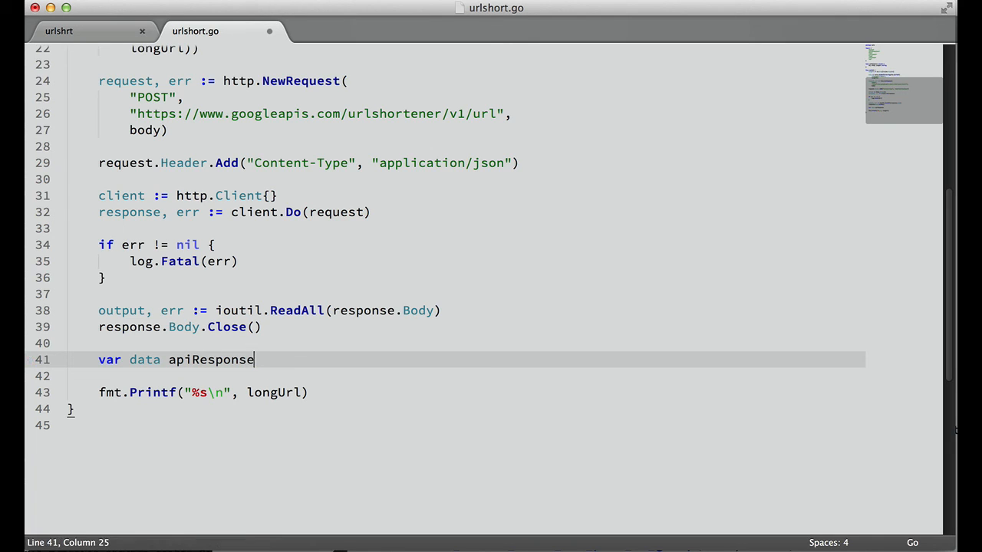
pyautogui.doubleClick(144, 359)
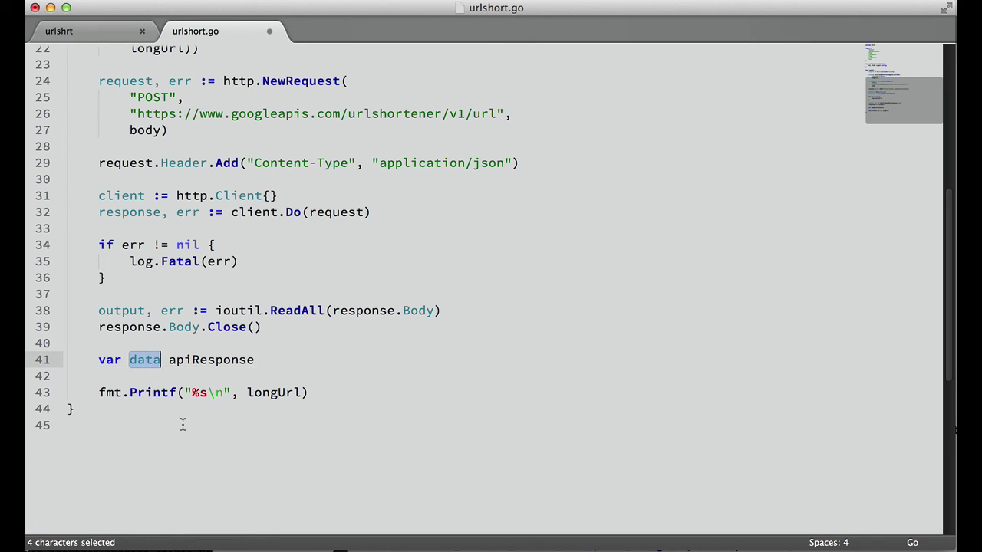
pyautogui.click(255, 360)
pyautogui.press('Return')
pyautogui.write('err :=')
pyautogui.press('BackSpace')
pyautogui.press('BackSpace')
pyautogui.write('= json.u')
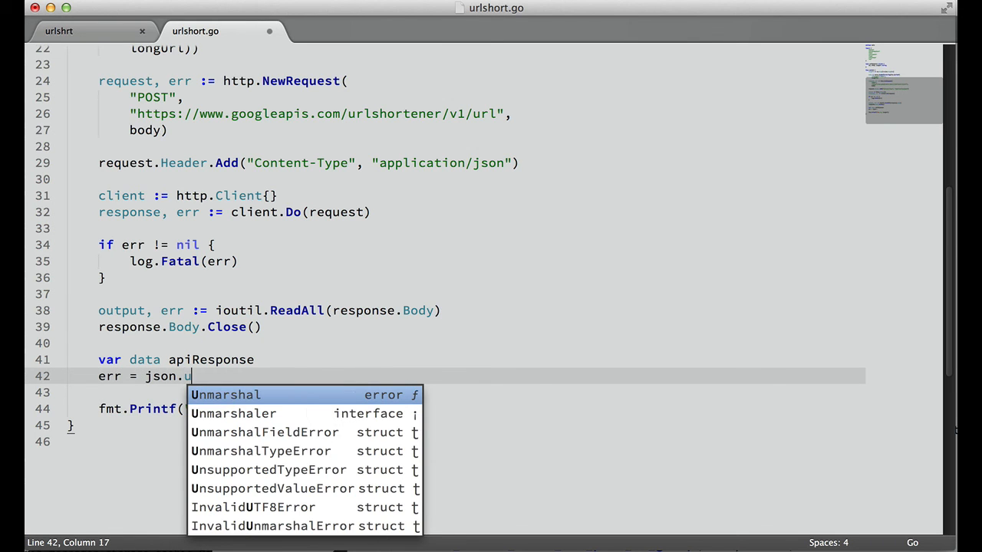
pyautogui.press('Tab')
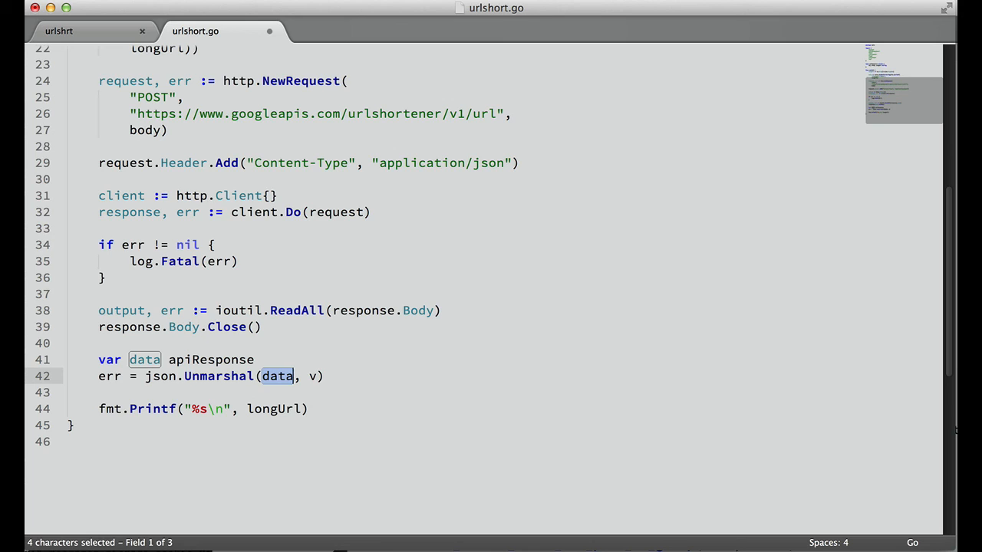
pyautogui.write('out')
pyautogui.press('Tab')
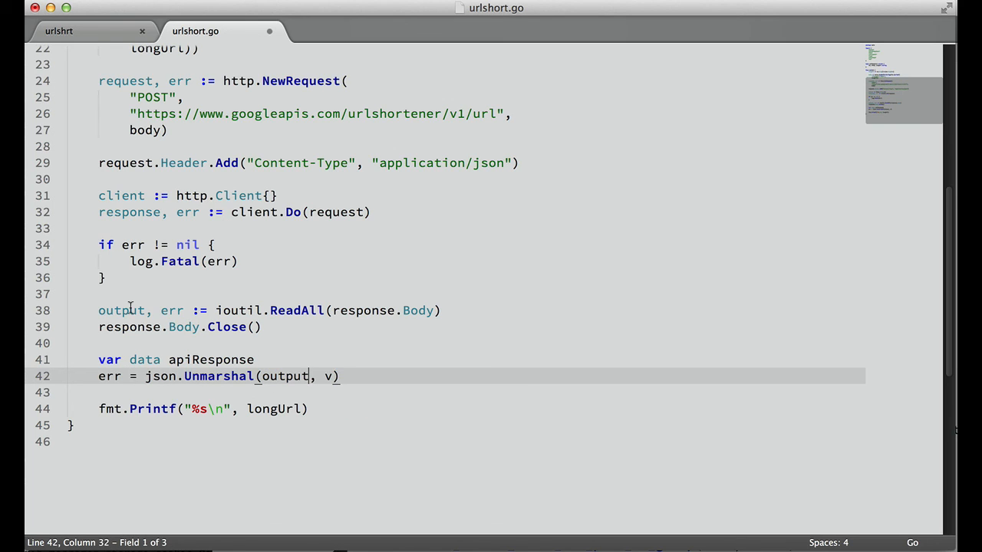
# Rename the read bytes to outputAsBytes and pass that name into Unmarshal
pyautogui.doubleClick(112, 309)
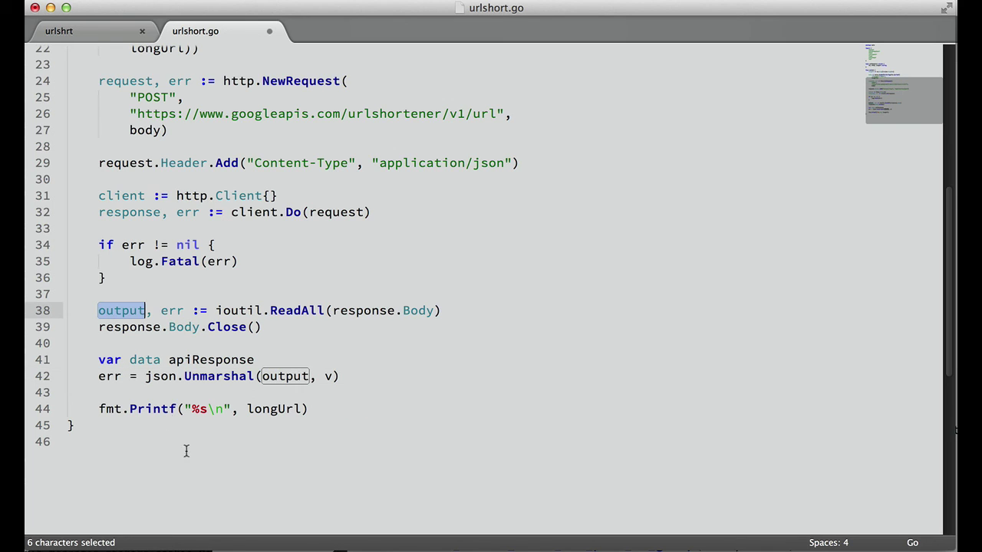
pyautogui.click(145, 310)
pyautogui.write('As')
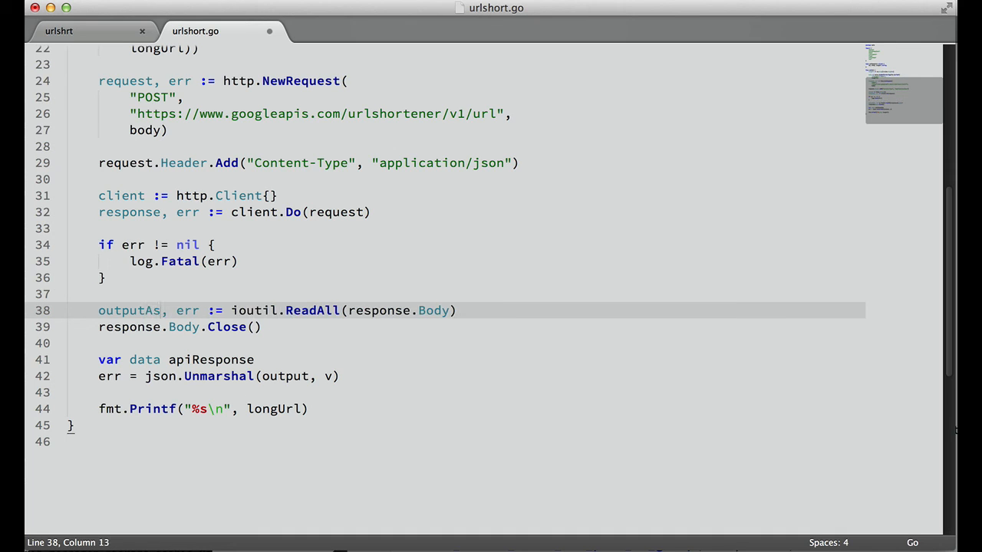
pyautogui.write('Bytes')
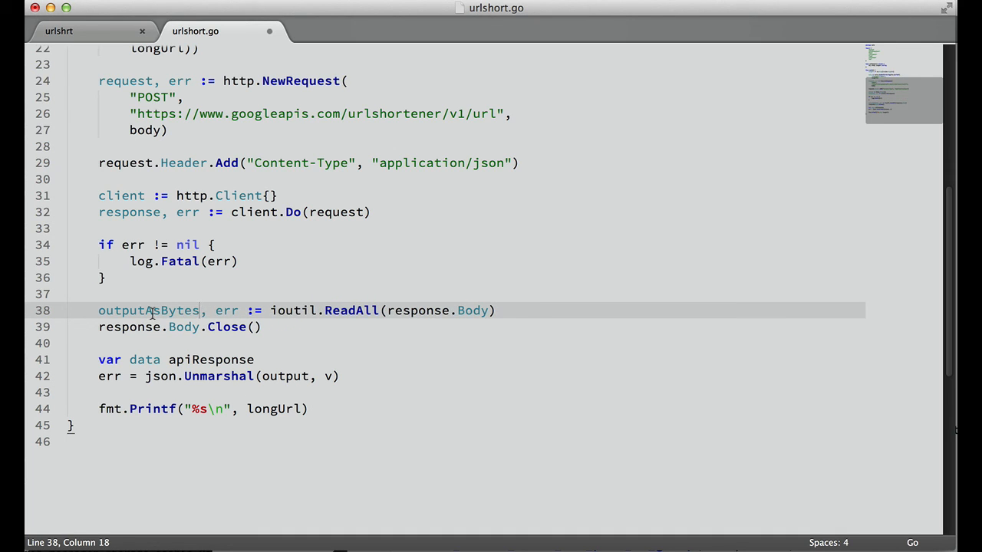
pyautogui.doubleClick(150, 311)
pyautogui.press('super+c')
pyautogui.doubleClick(278, 376)
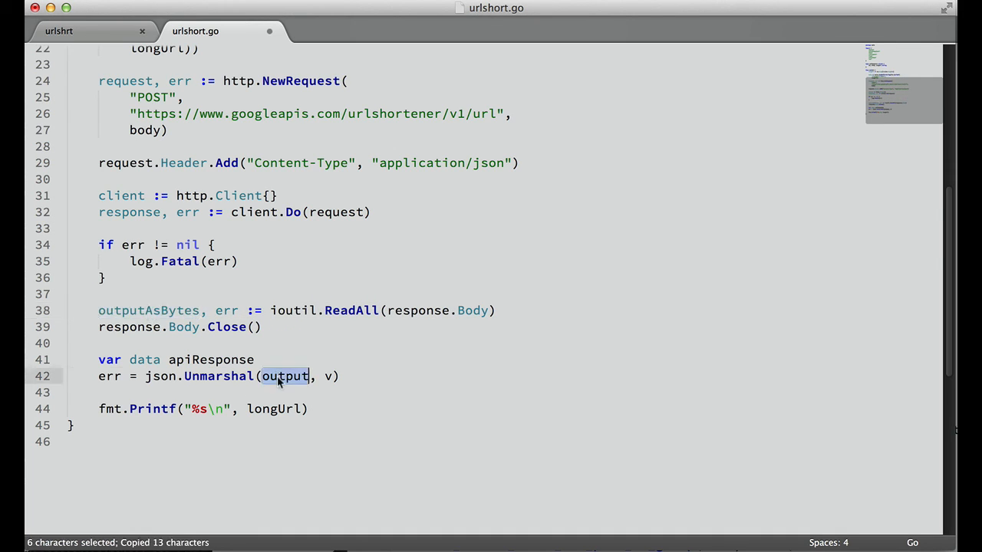
pyautogui.press('super+v')
# Rename data to output and replace the placeholder v with &output in Unmarshal
pyautogui.doubleClick(153, 360)
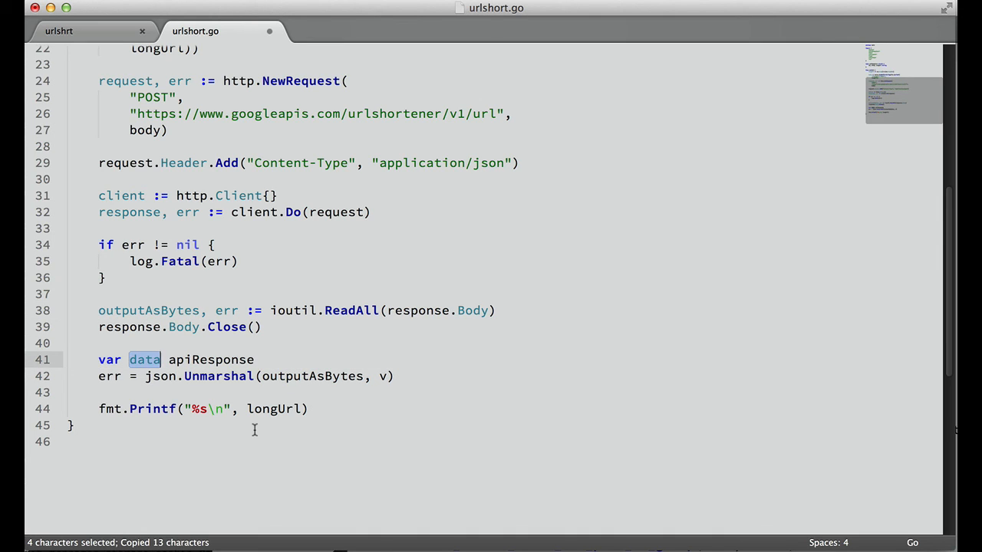
pyautogui.write('output')
pyautogui.click(468, 330)
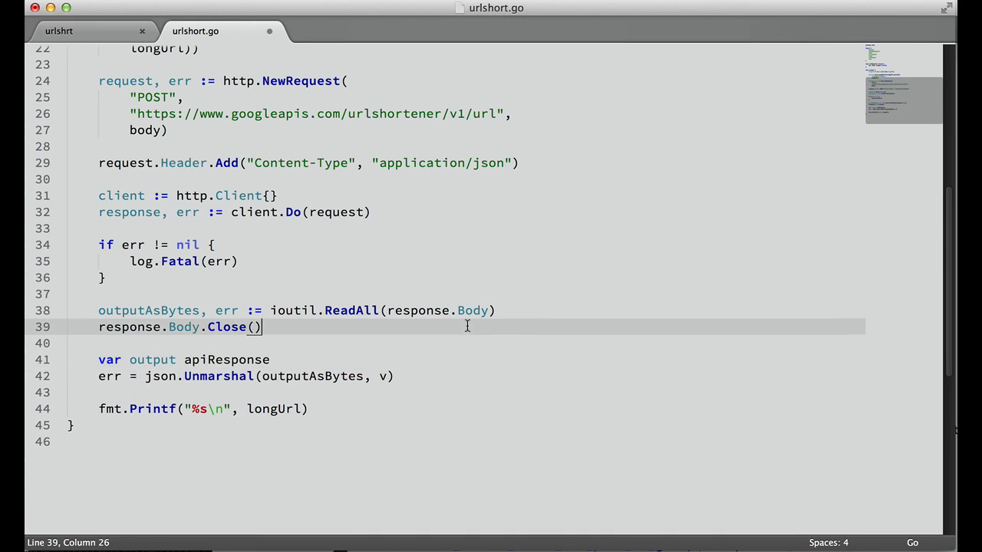
pyautogui.click(391, 376)
pyautogui.press('BackSpace')
pyautogui.write('&ou')
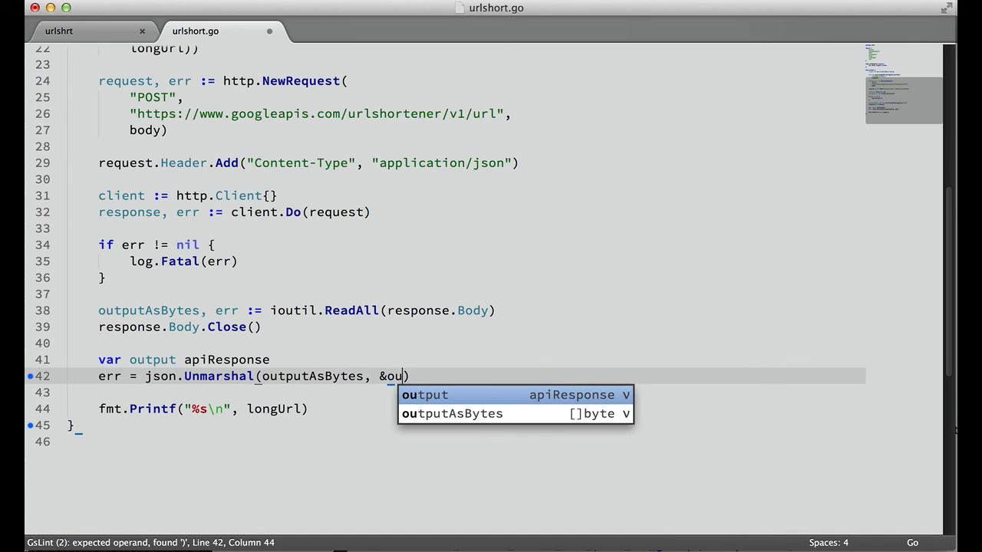
pyautogui.press('Tab')
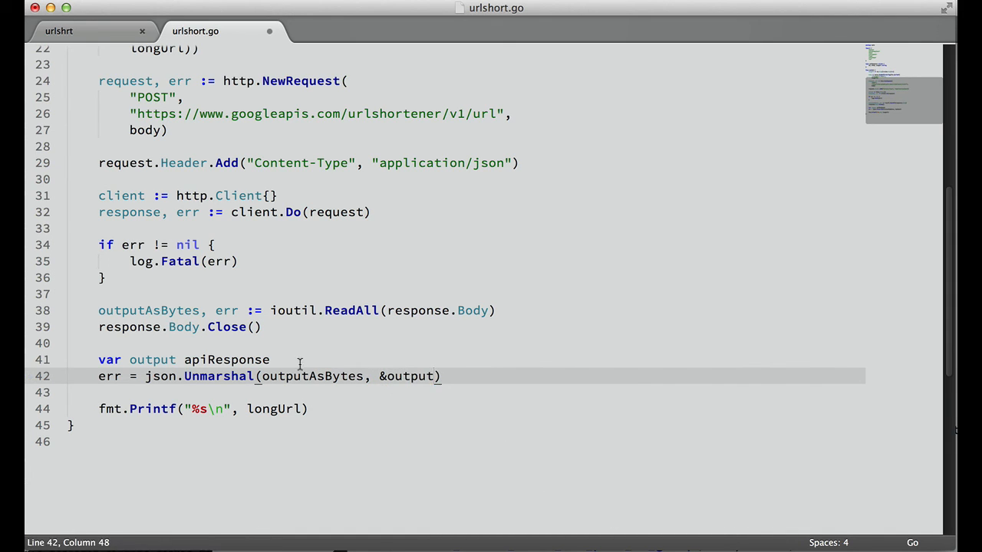
pyautogui.moveTo(296, 364); pyautogui.dragTo(99, 360)
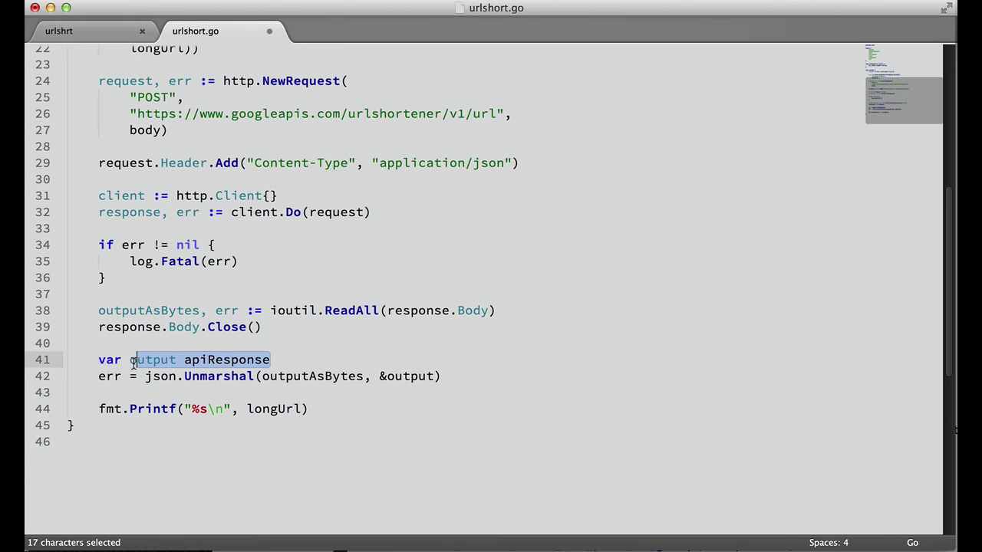
pyautogui.click(238, 392)
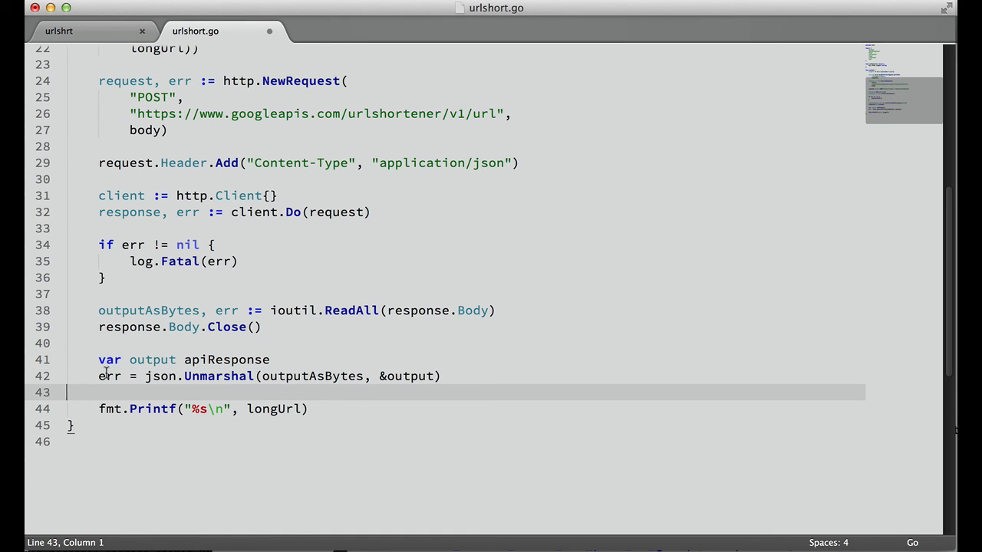
# Add an if err != nil { log.Fatal(err) } check after the Unmarshal call
pyautogui.press('Tab')
pyautogui.press('Return')
pyautogui.press('Return')
pyautogui.press('Up')
pyautogui.press('Up')
pyautogui.press('Tab')
pyautogui.write('if err != nil {')
pyautogui.press('Return')
pyautogui.write('log.Fat')
pyautogui.press('Tab')
pyautogui.write('err')
pyautogui.press('Escape')
pyautogui.press('Down')
pyautogui.press('Up')
pyautogui.press('Up')
pyautogui.press('super+Left')
pyautogui.press('Return')
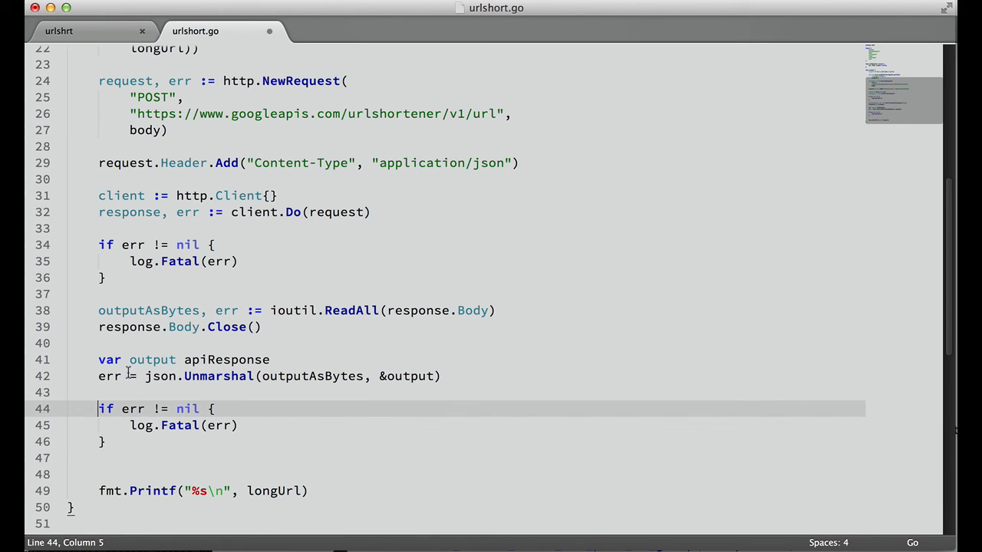
# Print output.Id instead of longUrl and save urlshort.go
pyautogui.doubleClick(150, 359)
pyautogui.doubleClick(282, 492)
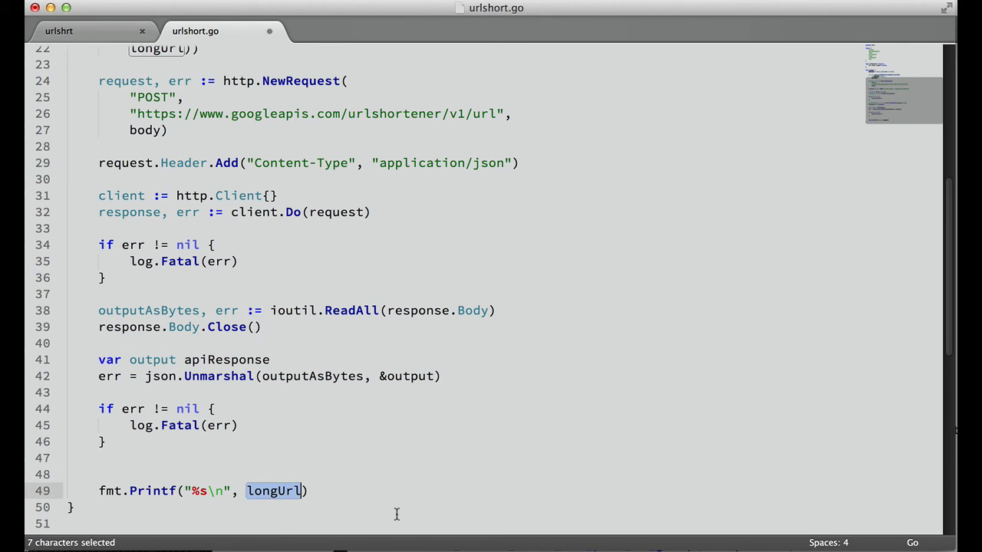
pyautogui.write('output.')
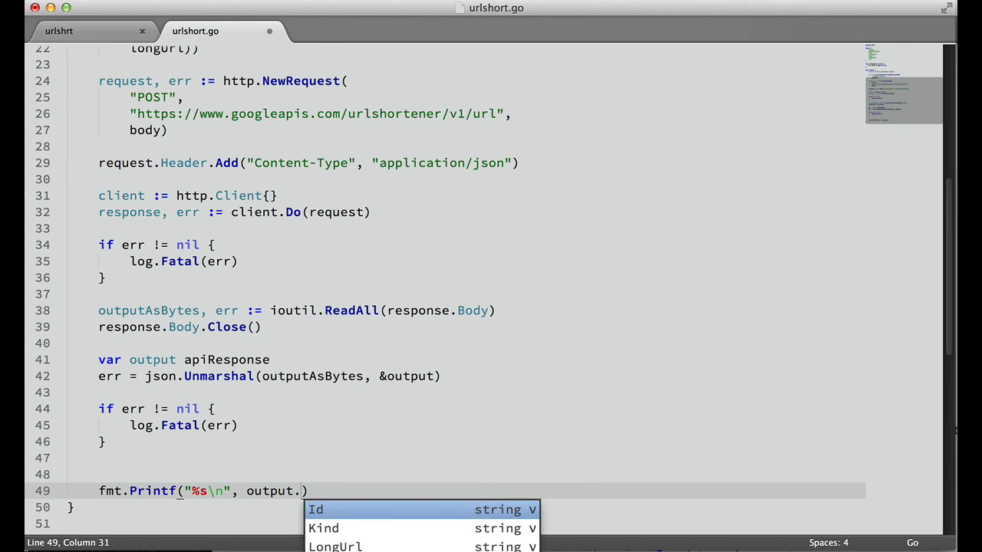
pyautogui.write('Id')
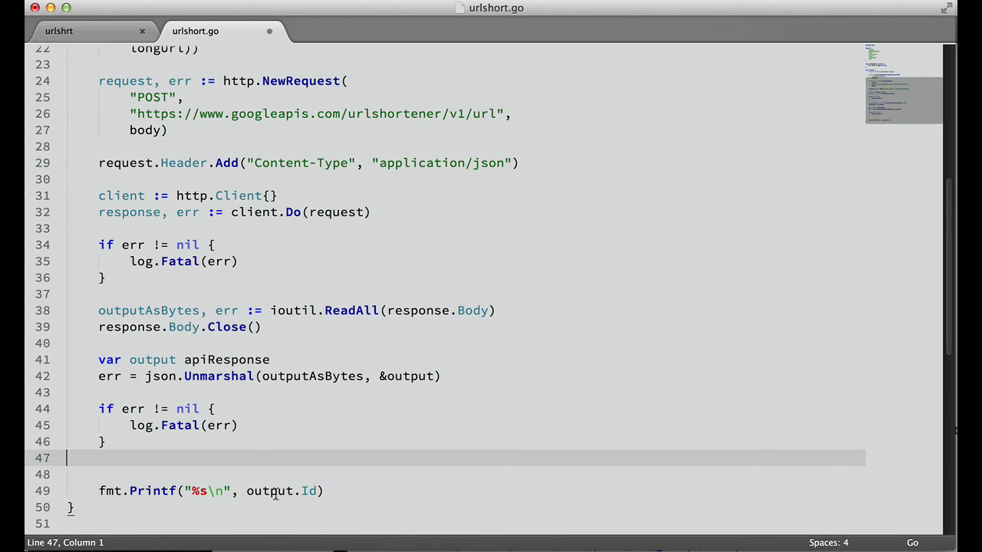
pyautogui.press('BackSpace')
pyautogui.press('super+s')
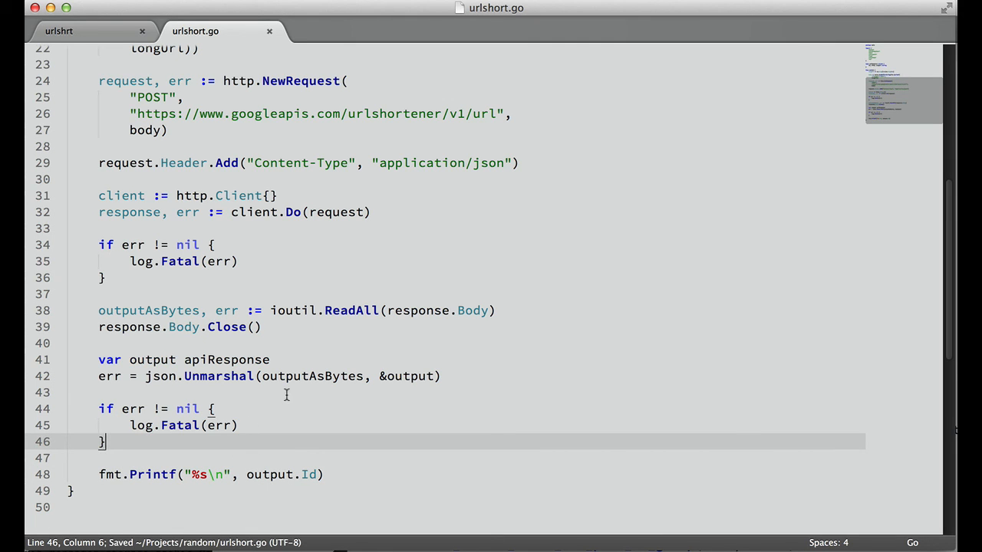
pyautogui.press('super+Tab')
pyautogui.press('Tab')
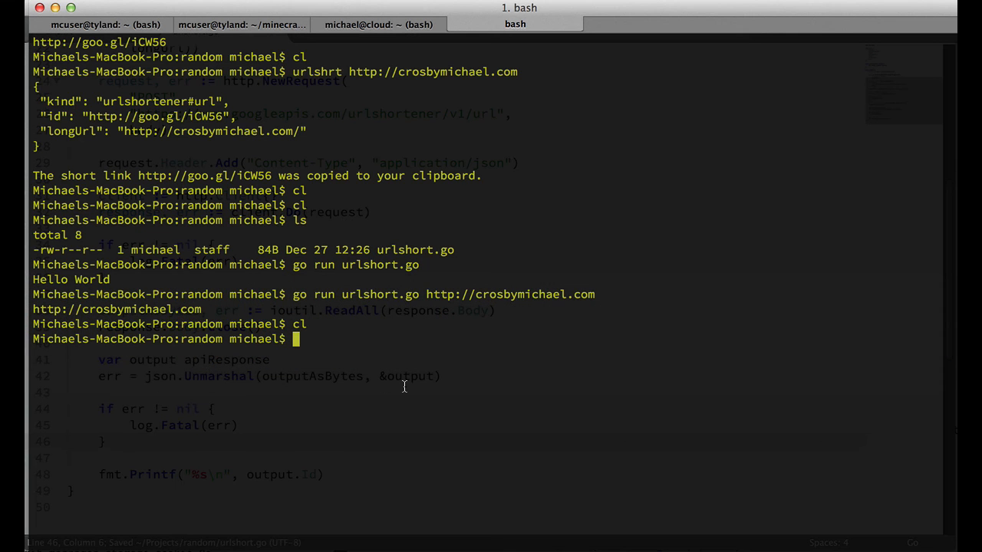
pyautogui.write('cl')
pyautogui.press('Return')
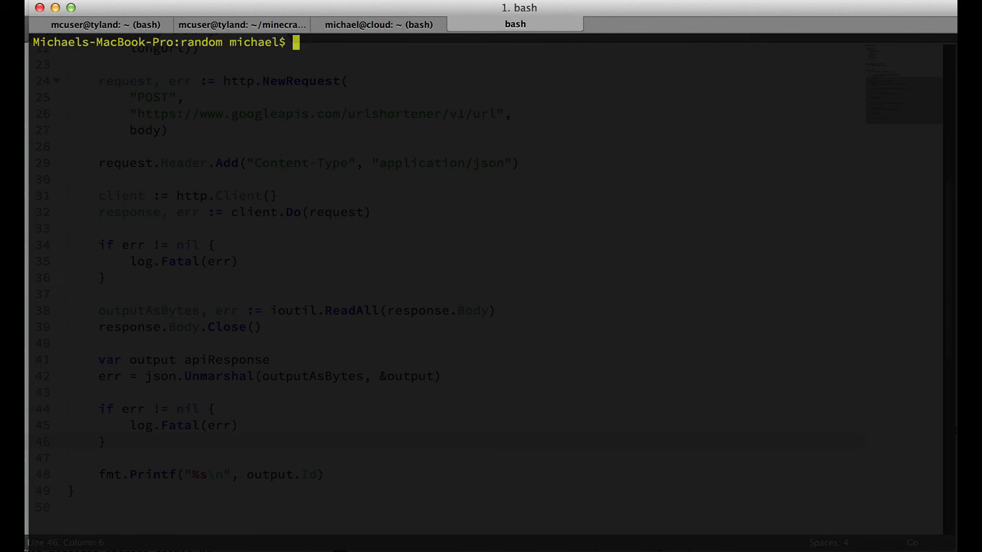
pyautogui.press('Up')
pyautogui.press('Up')
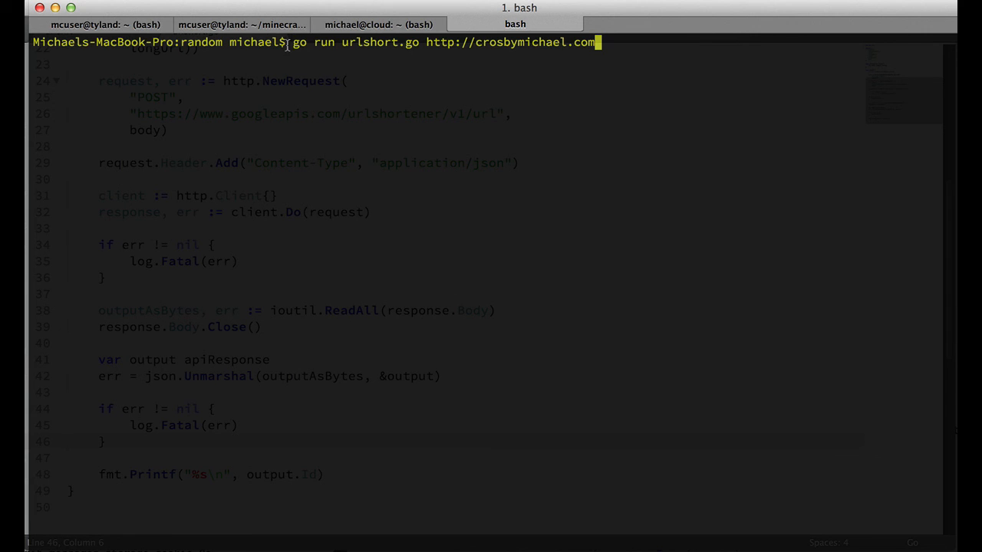
pyautogui.moveTo(292, 42); pyautogui.dragTo(414, 45)
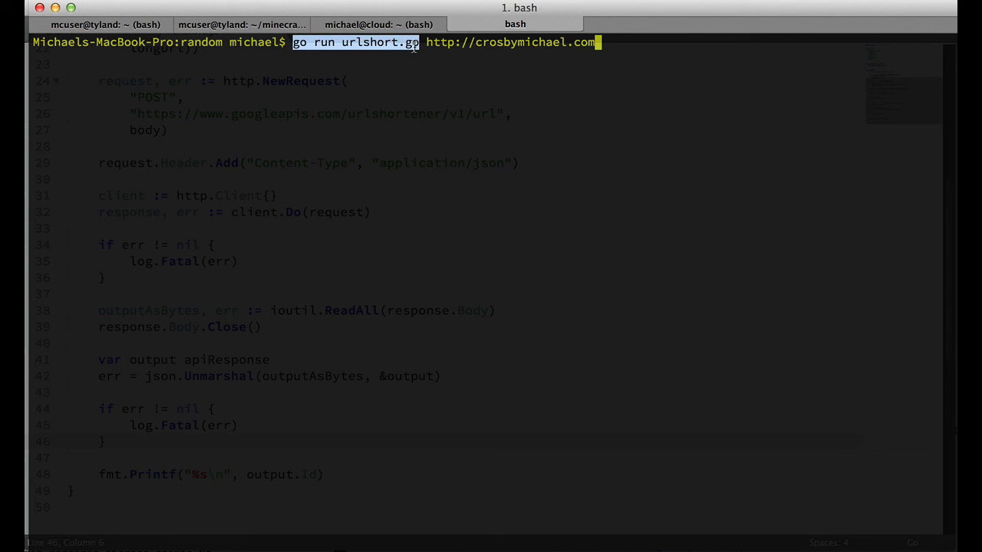
pyautogui.click(528, 82)
pyautogui.press('Return')
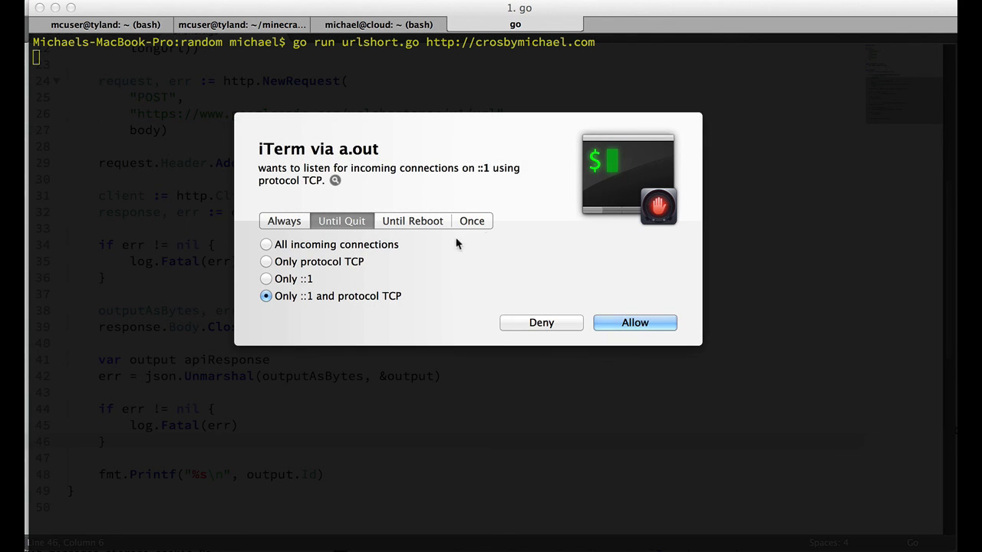
pyautogui.click(637, 323)
pyautogui.click(635, 323)
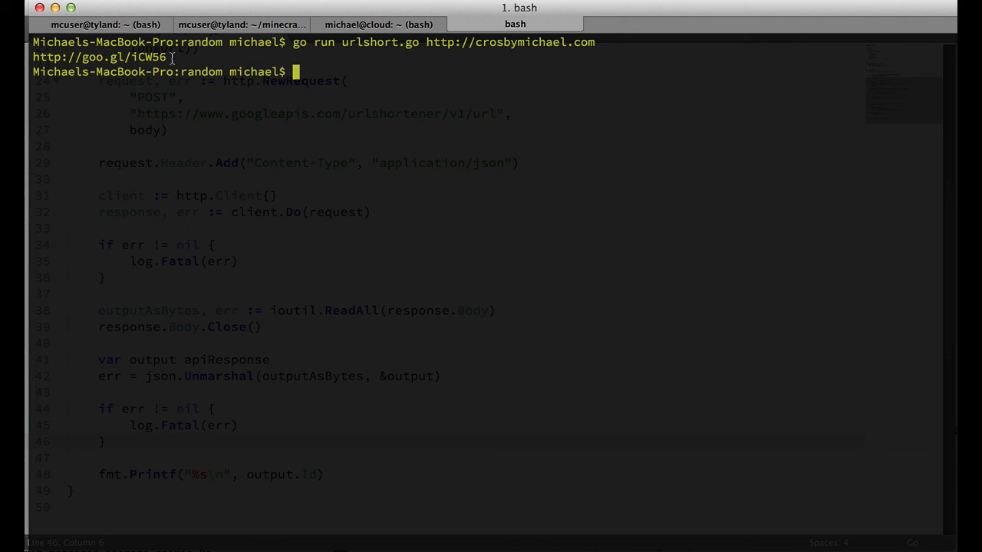
pyautogui.moveTo(167, 56); pyautogui.dragTo(34, 56)
pyautogui.click(247, 138)
pyautogui.moveTo(166, 57); pyautogui.dragTo(33, 56)
pyautogui.click(392, 160)
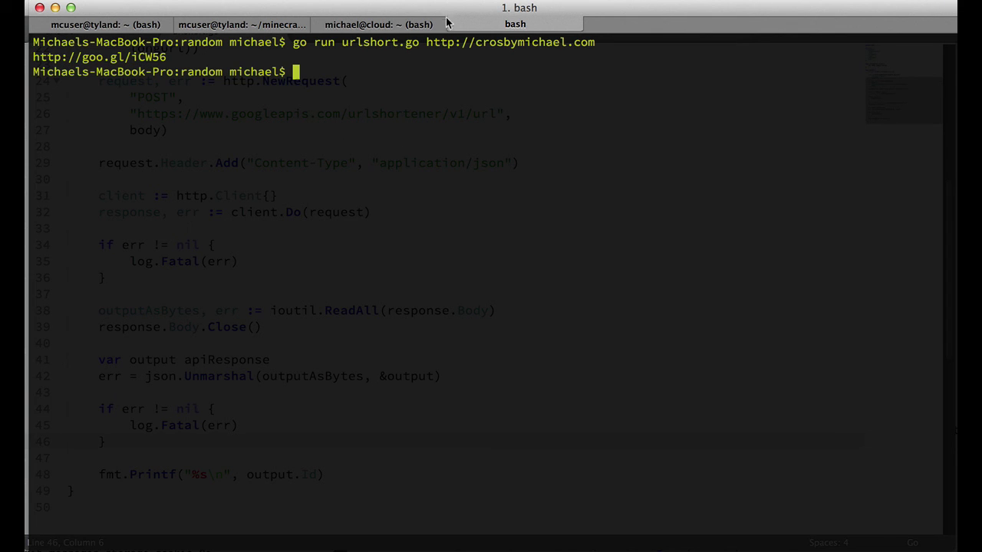
# Return from the terminal to the finished urlshort.go code in Sublime Text
pyautogui.click(361, 303)
pyautogui.click(427, 290)
pyautogui.scroll(10, 427, 290)
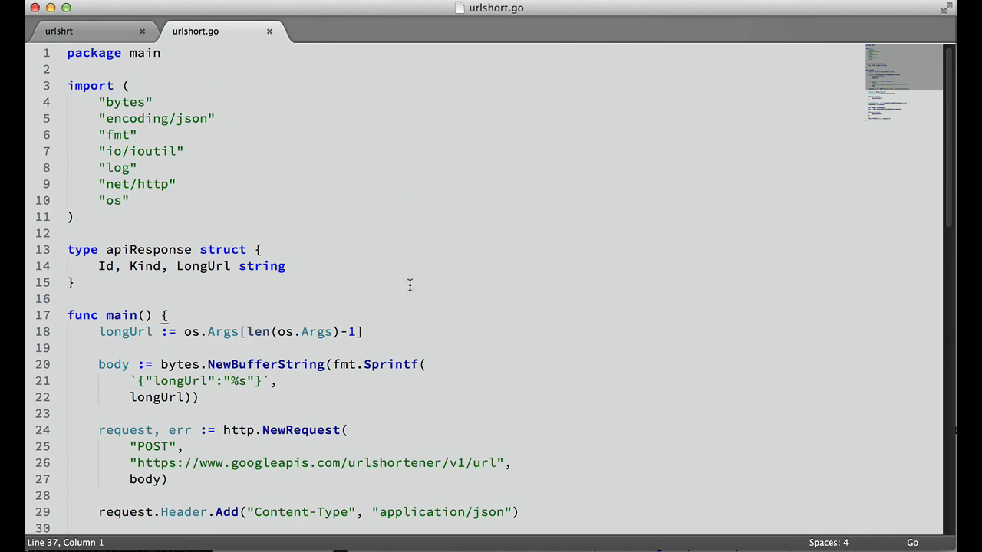
pyautogui.scroll(-5, 399, 278)
pyautogui.scroll(-5, 399, 278)
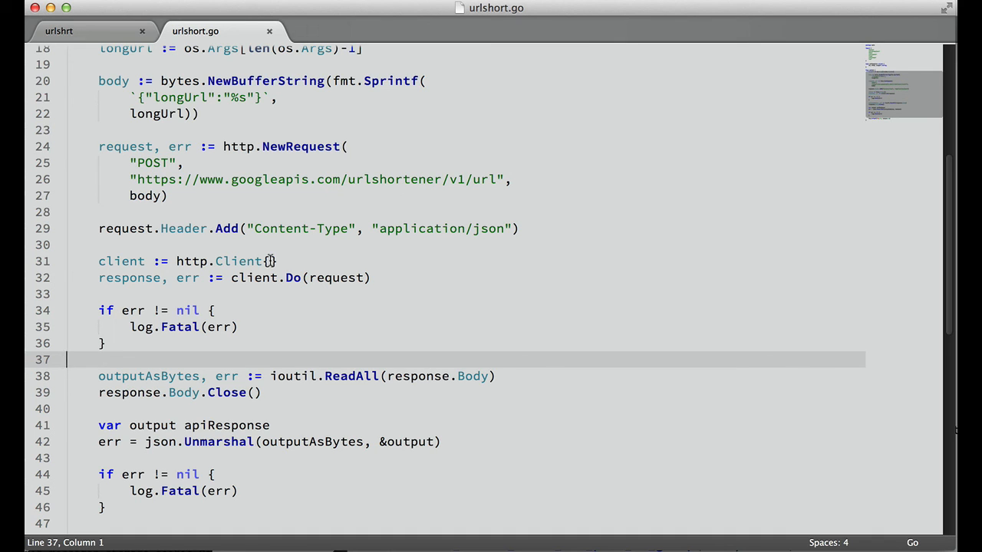
pyautogui.scroll(-5, 270, 261)
pyautogui.scroll(-5, 270, 261)
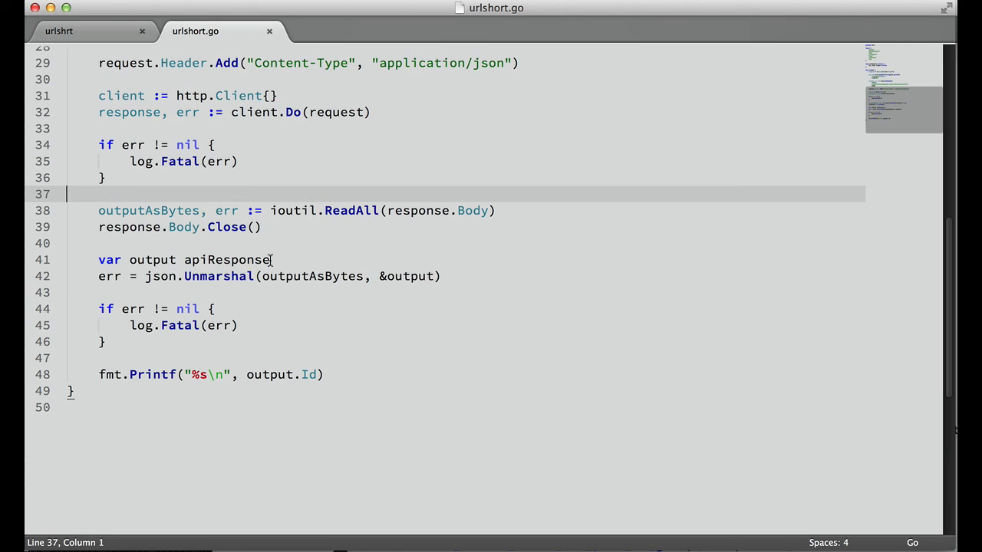